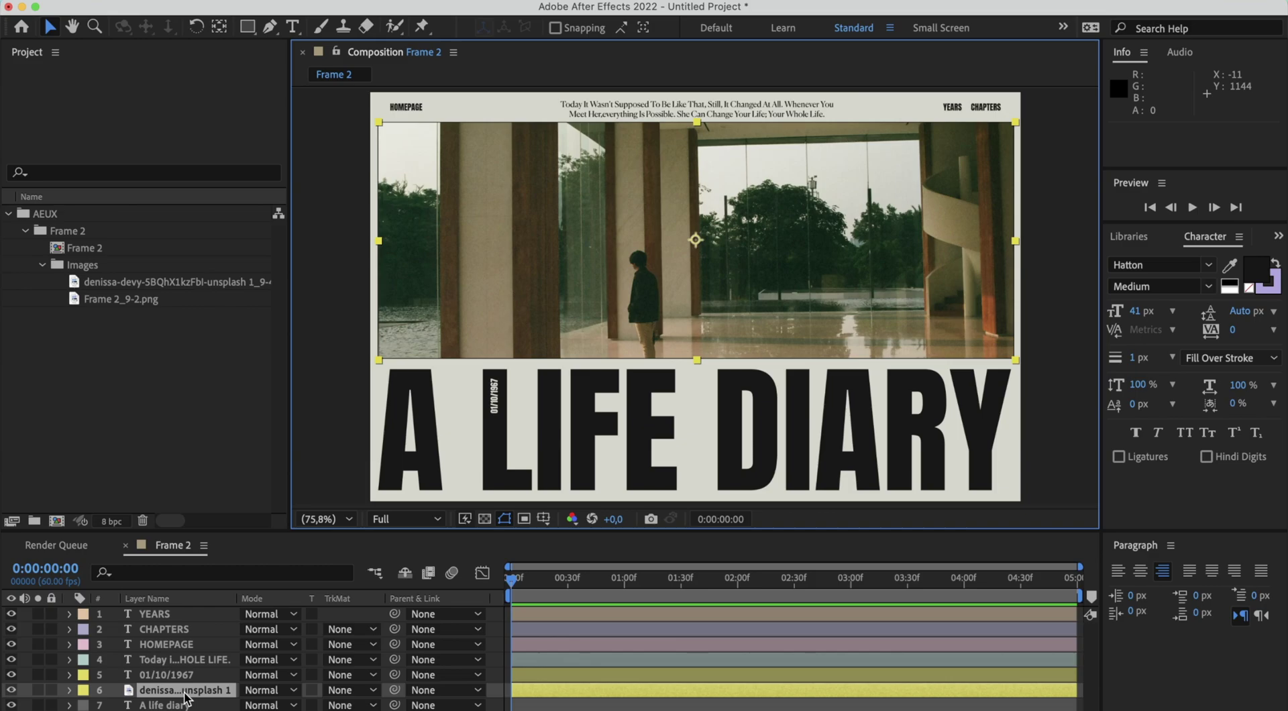
# - Add Position keyframes to the photo layer at 0 and 1 second
pyautogui.click(185, 698)
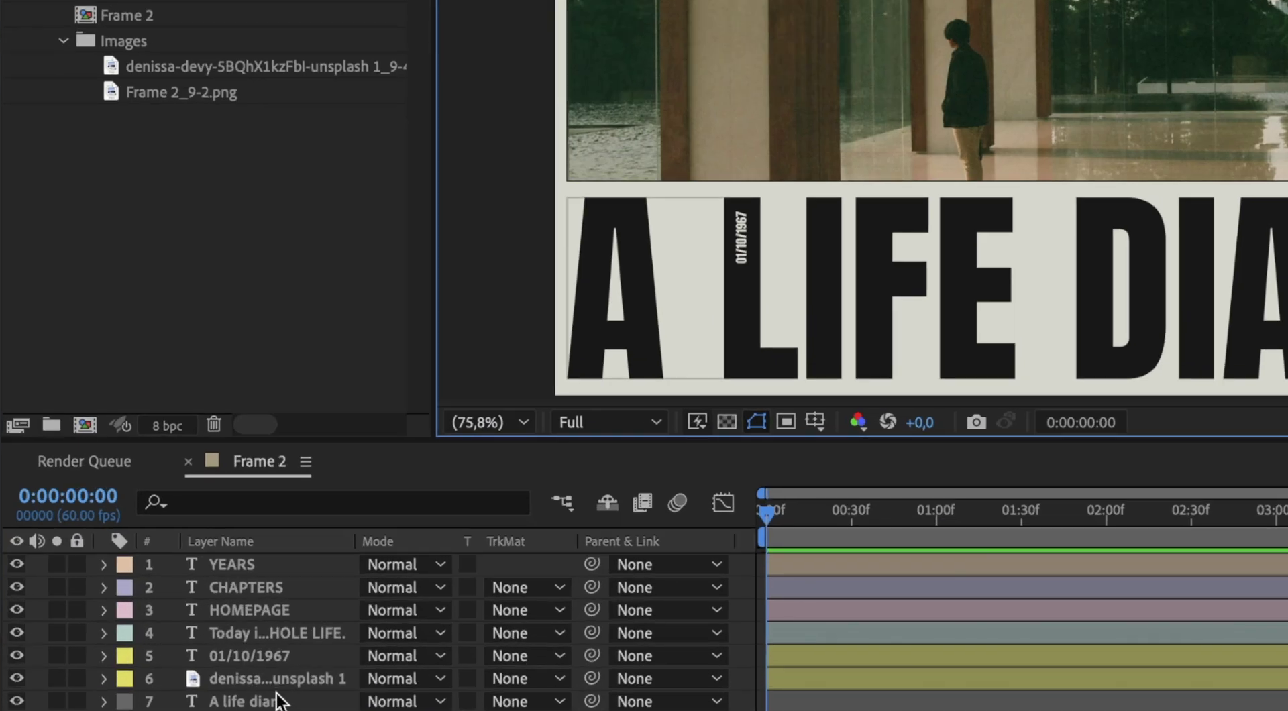
pyautogui.click(277, 680)
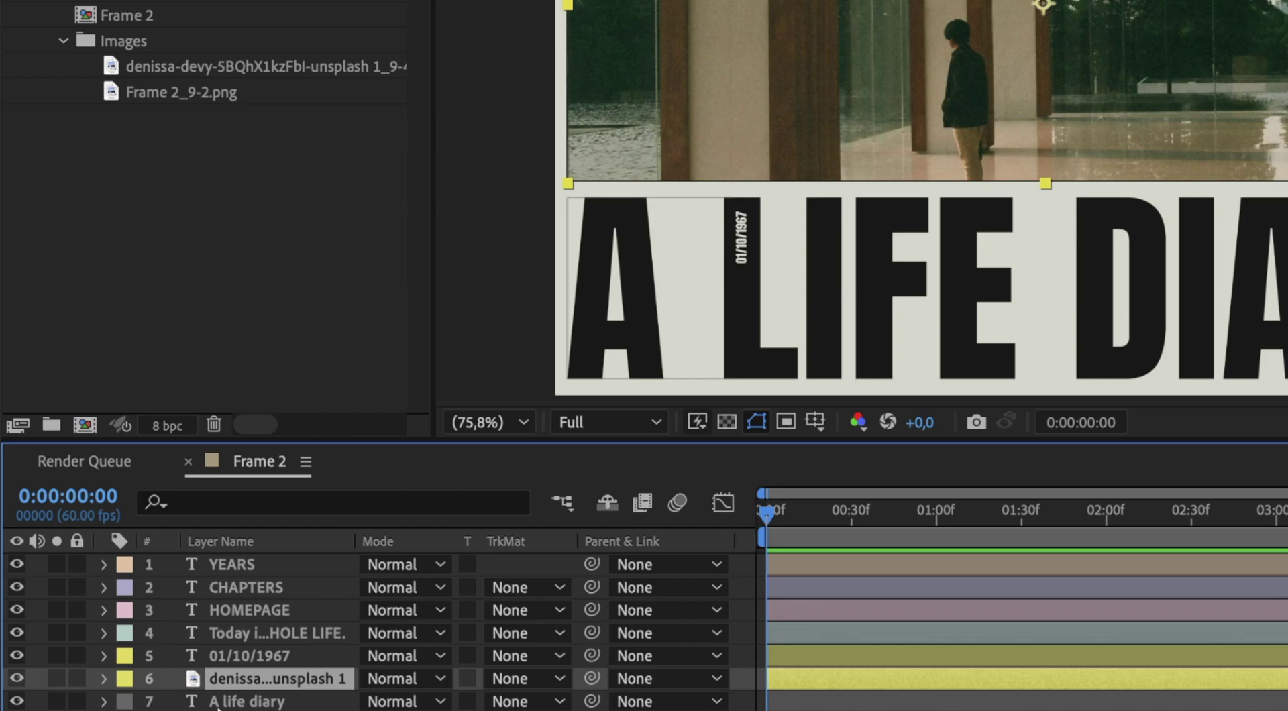
pyautogui.press('p')
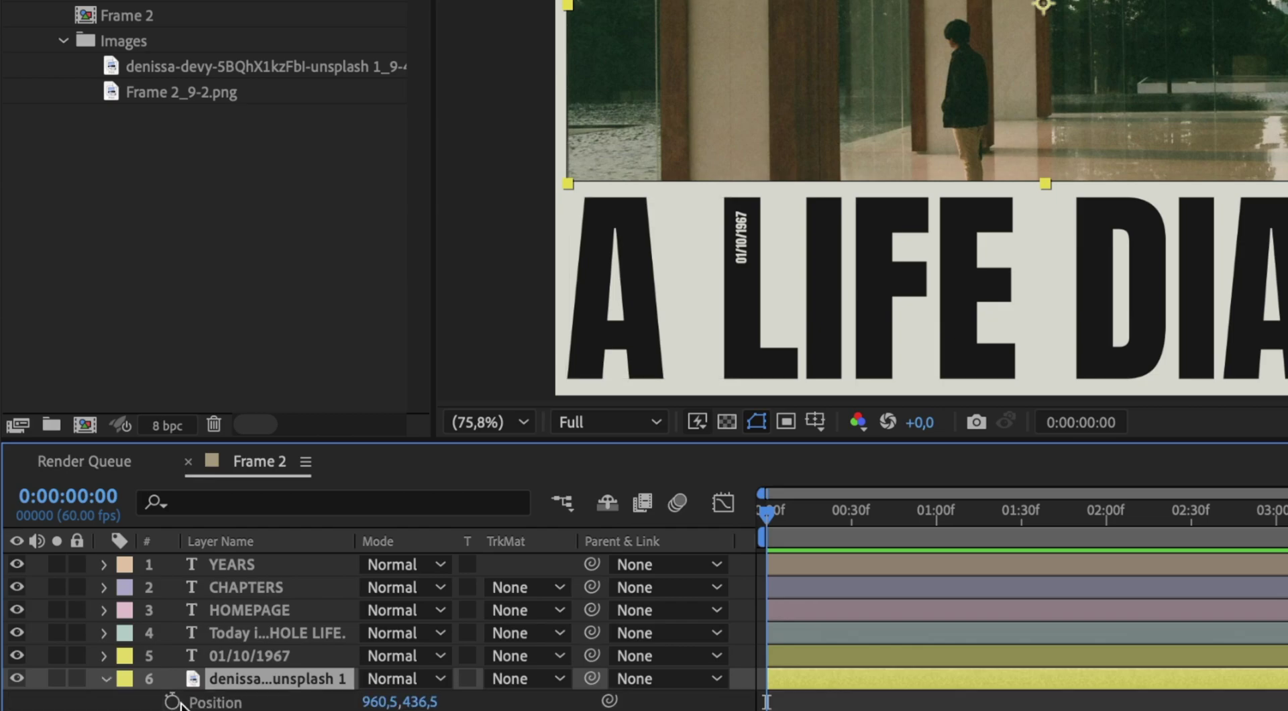
pyautogui.click(172, 701)
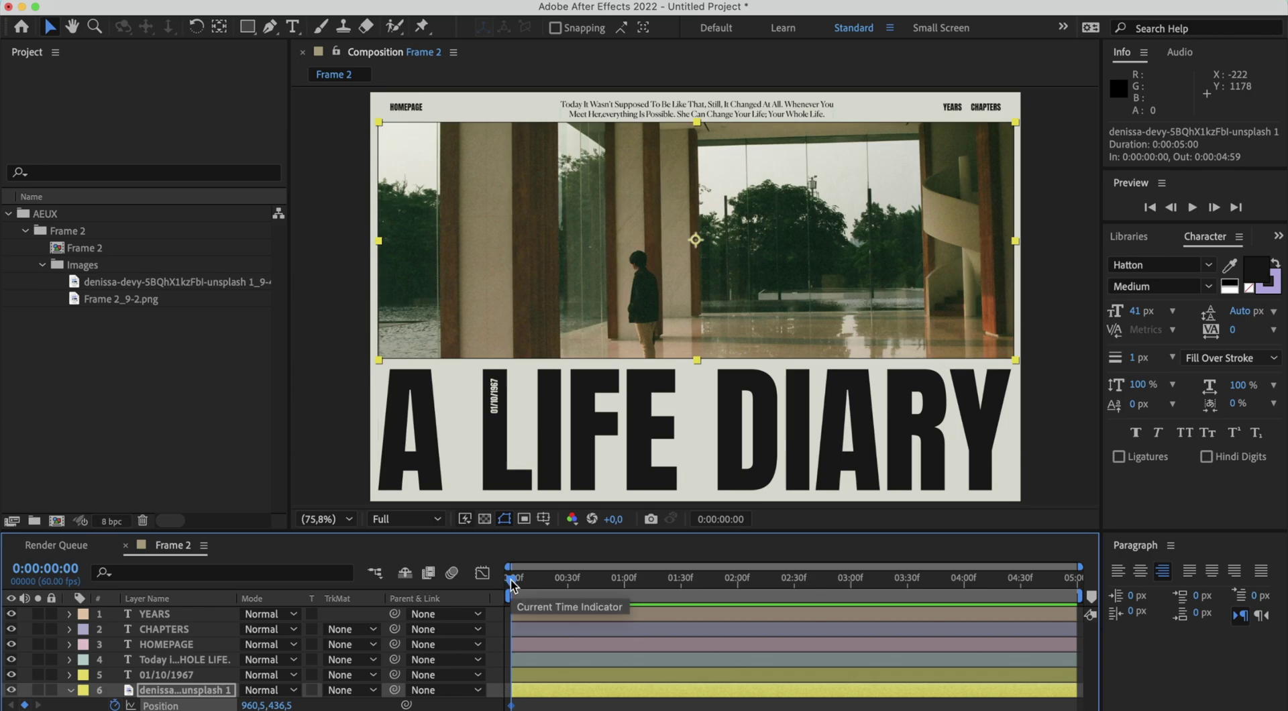
pyautogui.moveTo(510, 584); pyautogui.dragTo(624, 574)
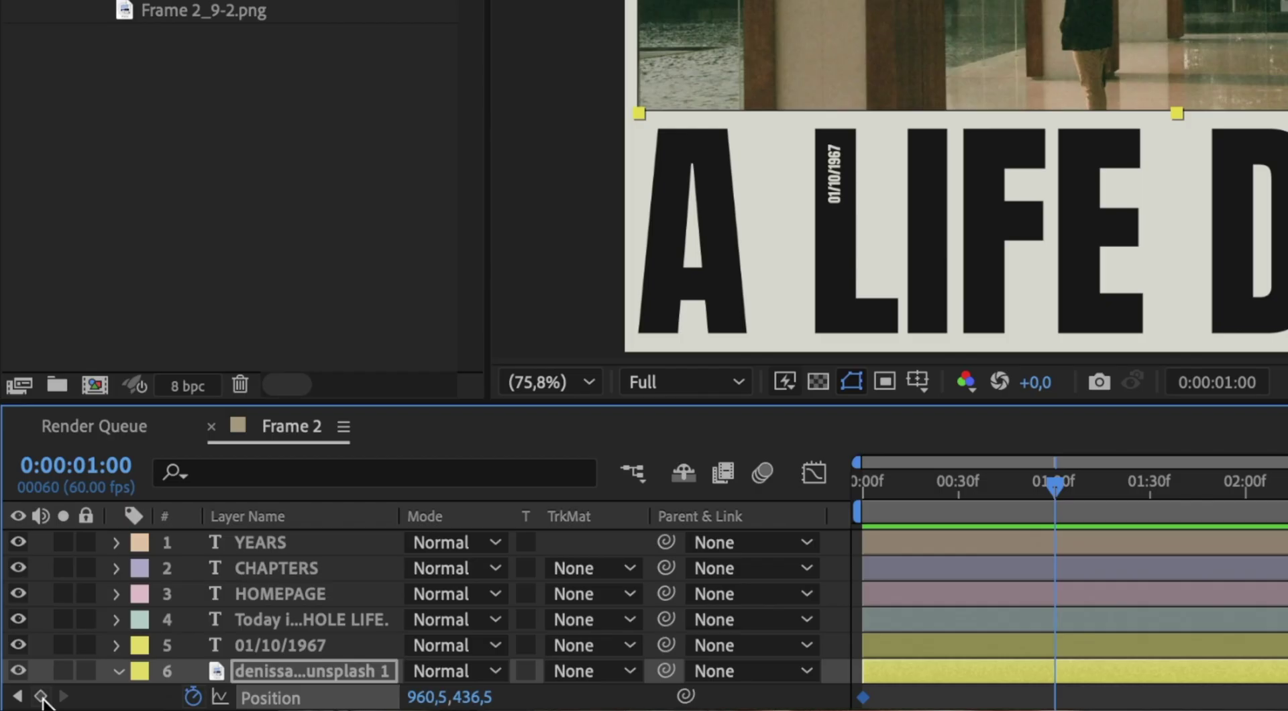
pyautogui.click(25, 704)
pyautogui.click(513, 581)
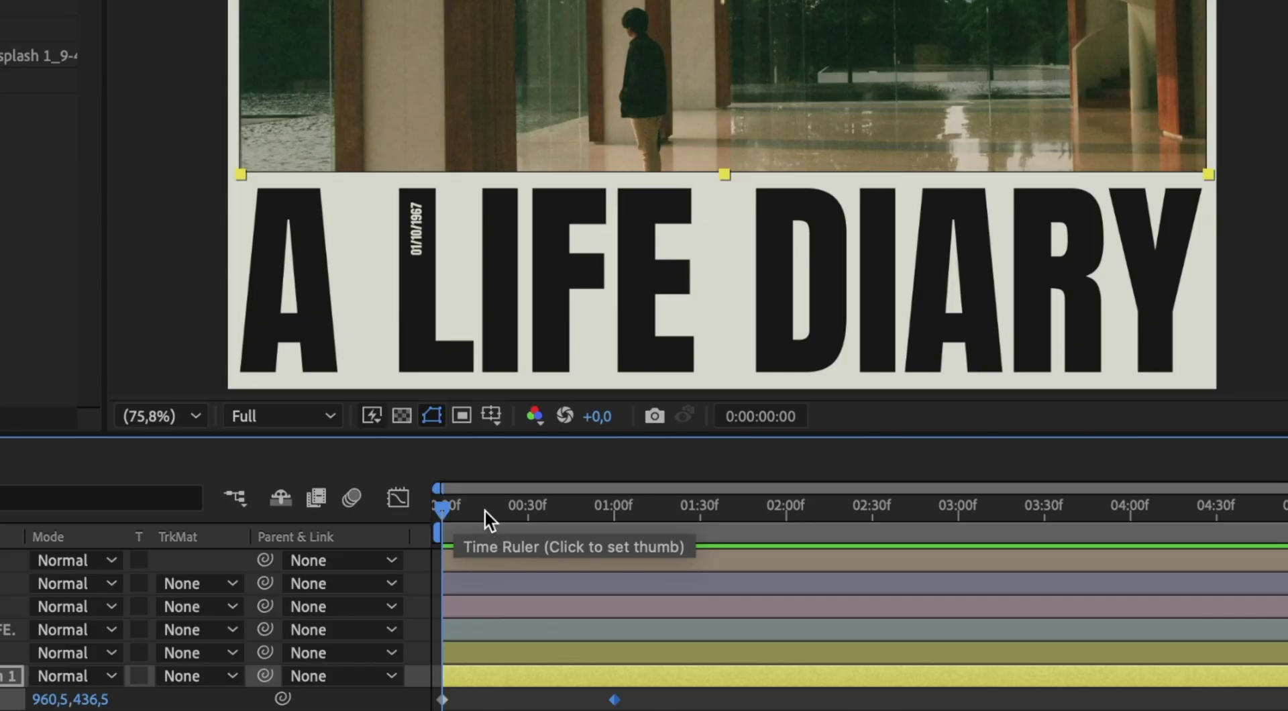
# - At frame 0, move the photo off-frame left to -972.8 so it slides into place
pyautogui.moveTo(540, 581); pyautogui.dragTo(621, 574)
pyautogui.moveTo(608, 500)
pyautogui.mouseDown()
pyautogui.moveTo(432, 509)
pyautogui.moveTo(604, 509)
pyautogui.mouseUp()
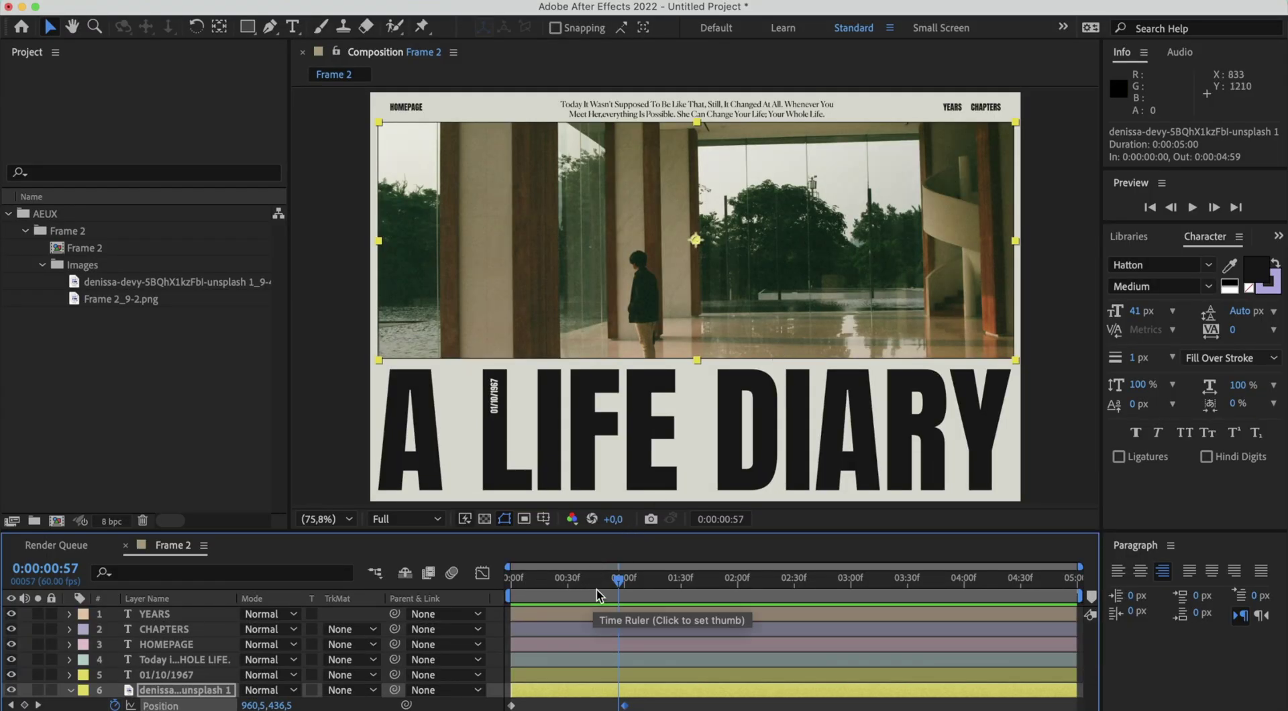
pyautogui.press('Home')
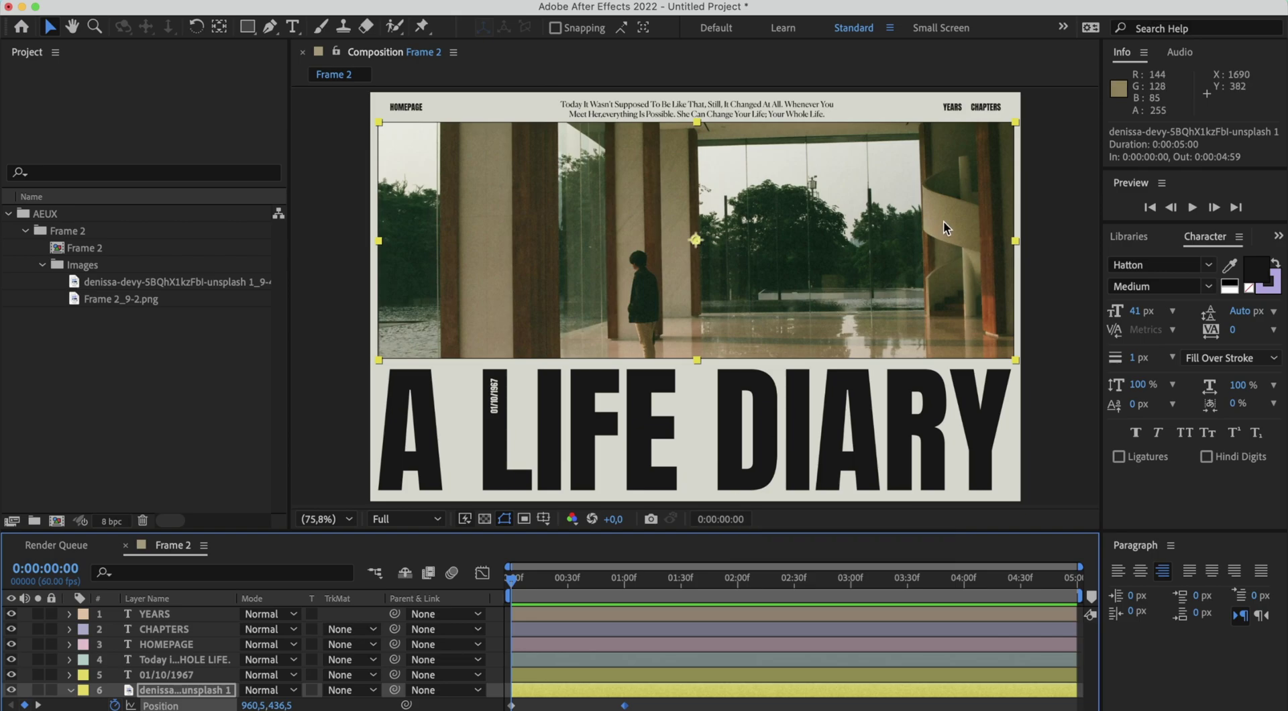
pyautogui.moveTo(987, 208); pyautogui.dragTo(331, 223)
pyautogui.moveTo(512, 578)
pyautogui.mouseDown()
pyautogui.moveTo(623, 578)
pyautogui.moveTo(502, 578)
pyautogui.mouseUp()
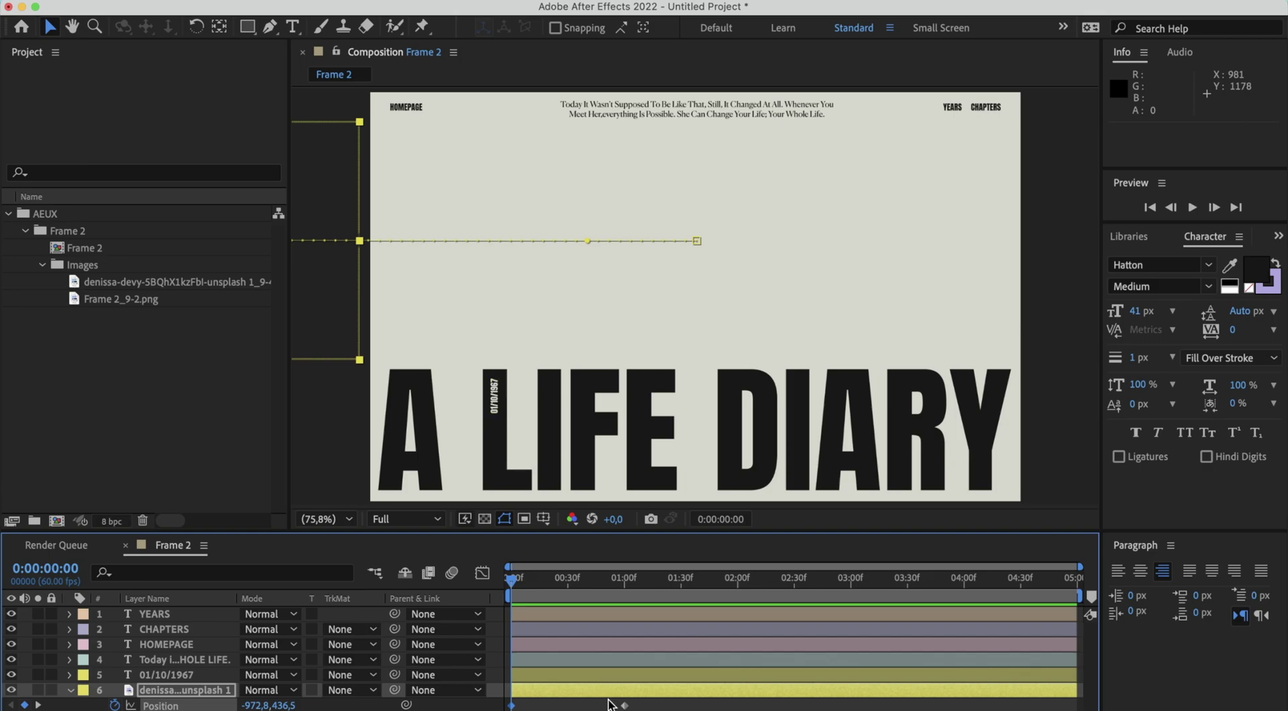
# - Apply Easy Ease to the photo's Position keyframes and check the speed curve in the Graph Editor
pyautogui.moveTo(623, 705)
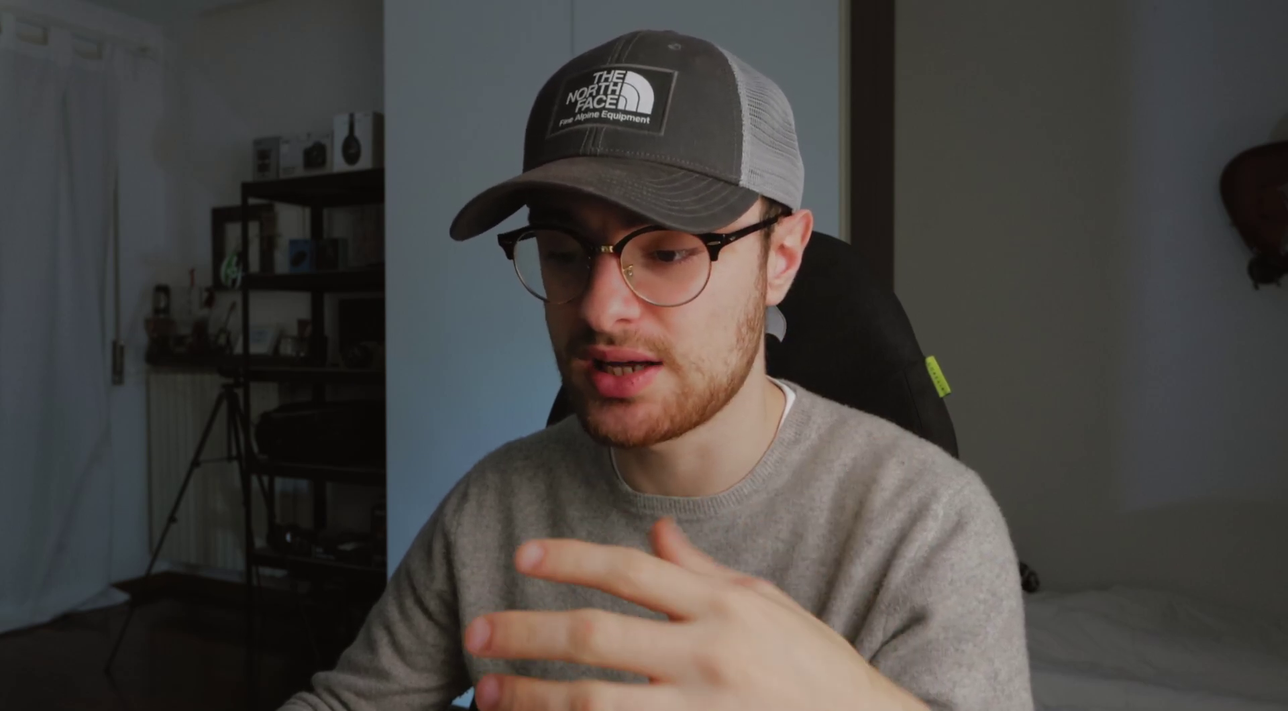
pyautogui.rightClick(911, 699)
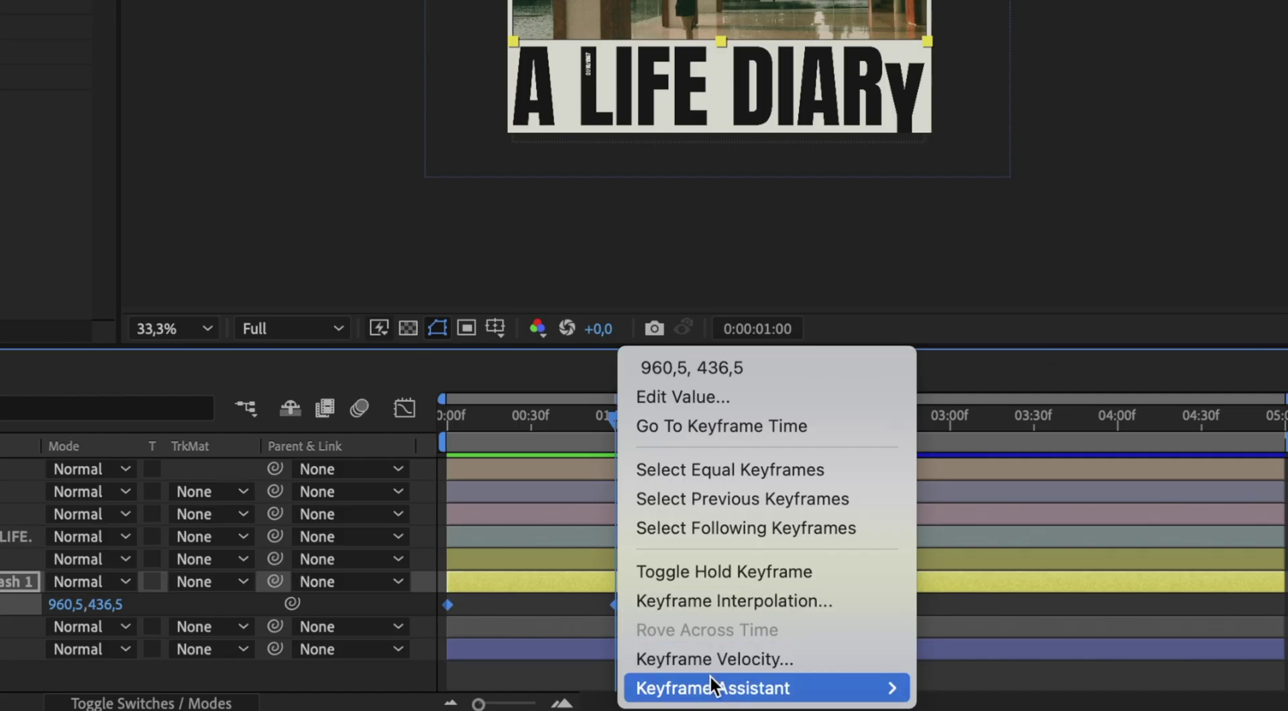
pyautogui.moveTo(1031, 710)
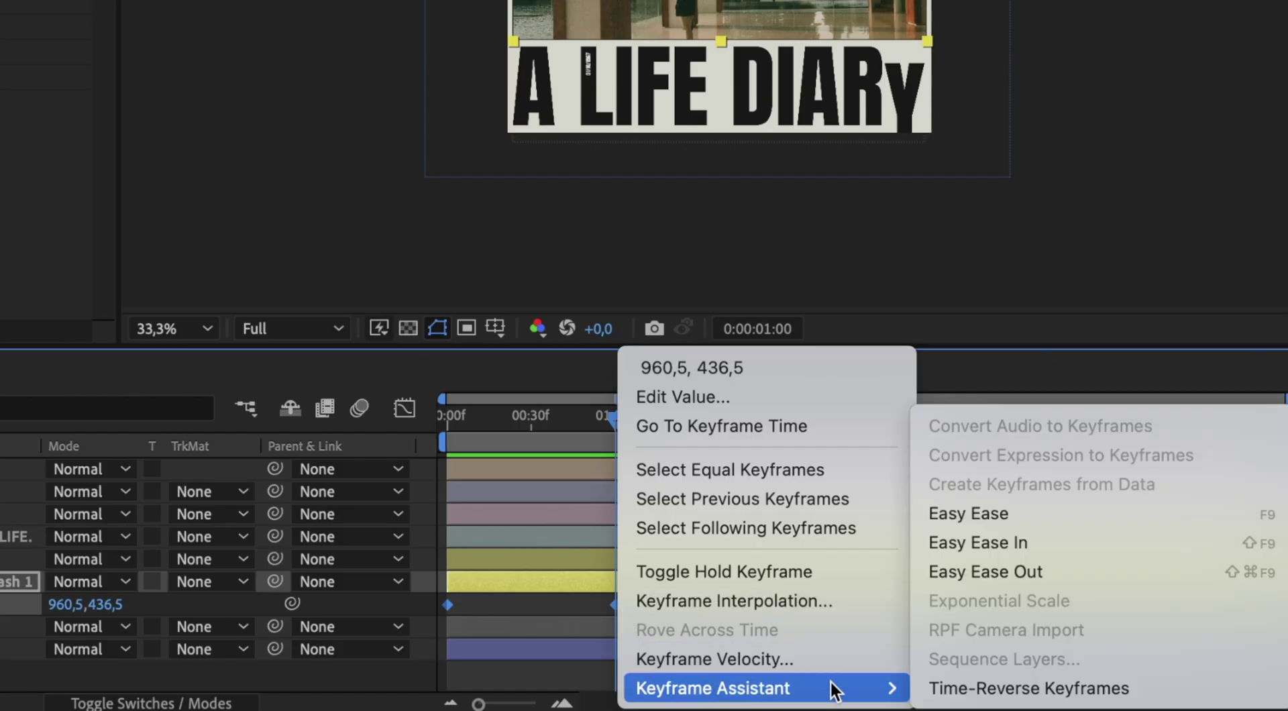
pyautogui.click(986, 520)
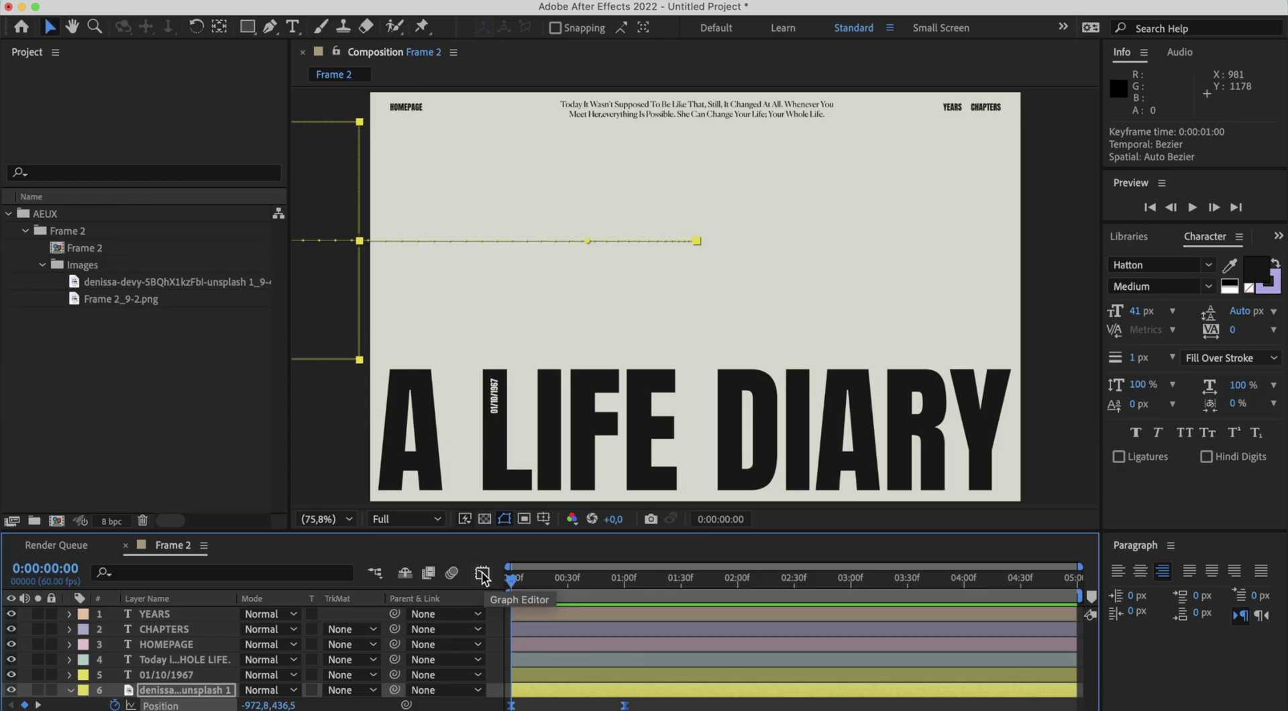
pyautogui.click(482, 575)
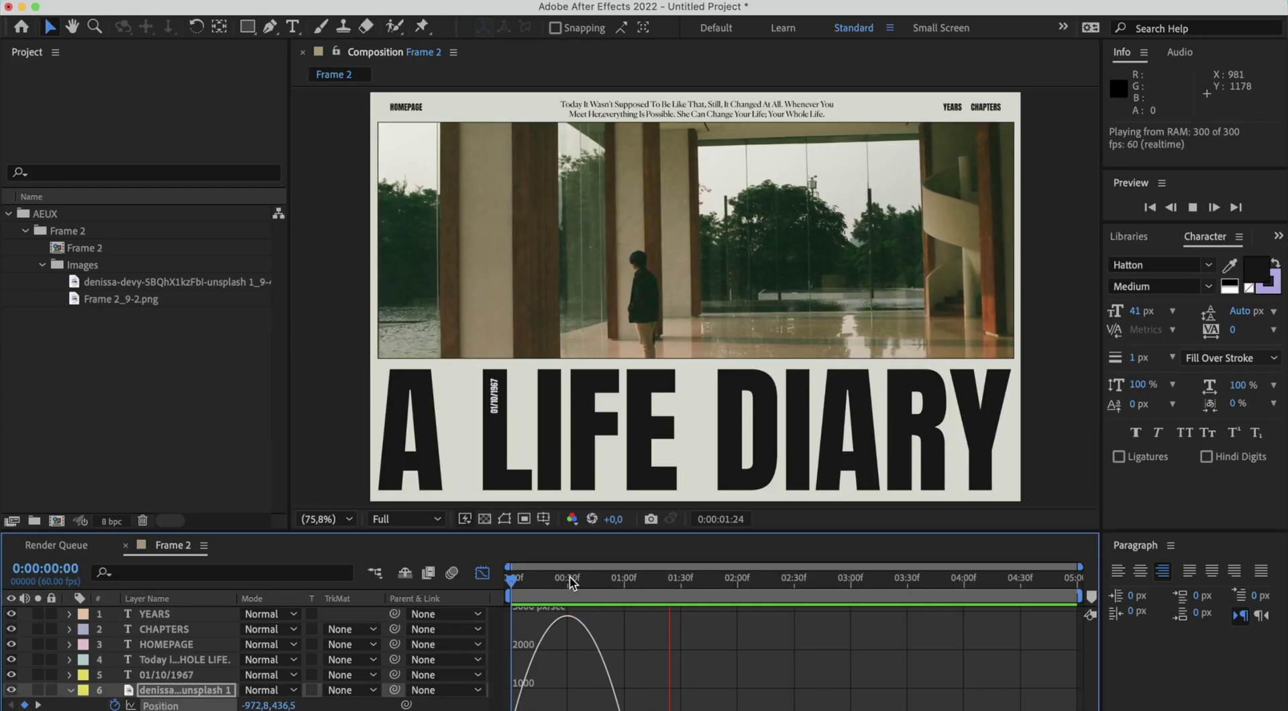
pyautogui.press('space')
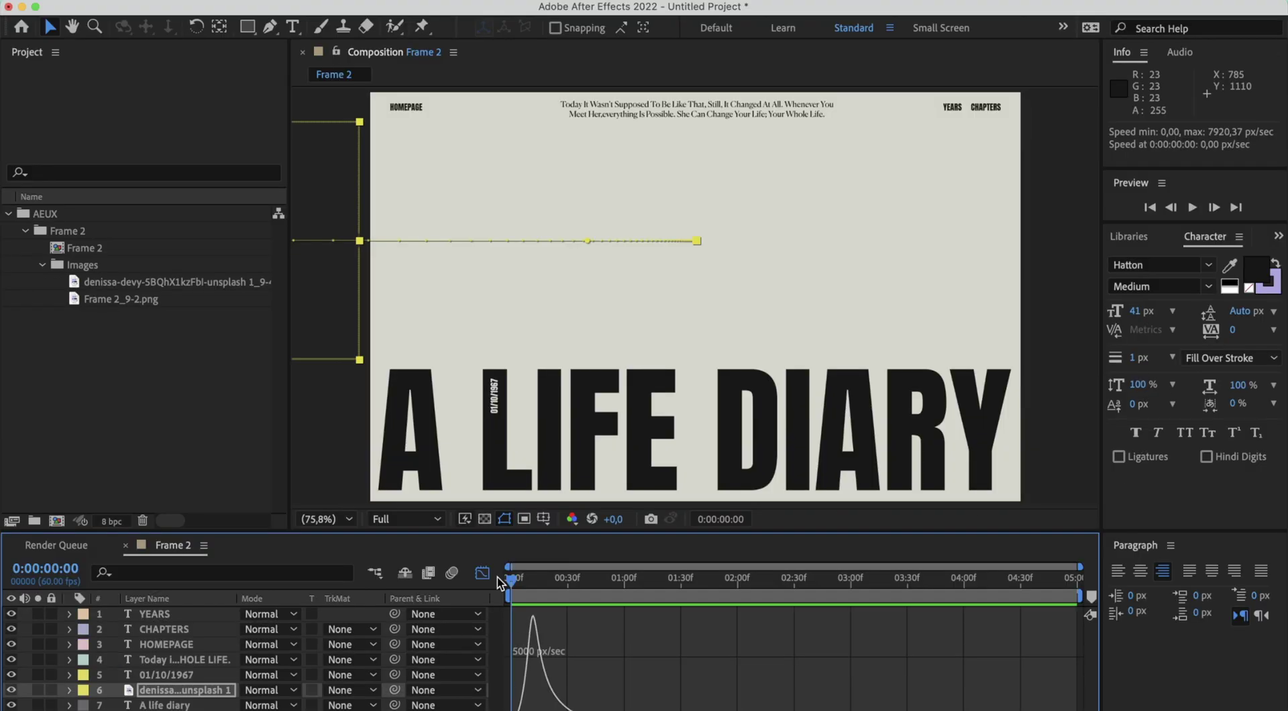
pyautogui.click(495, 578)
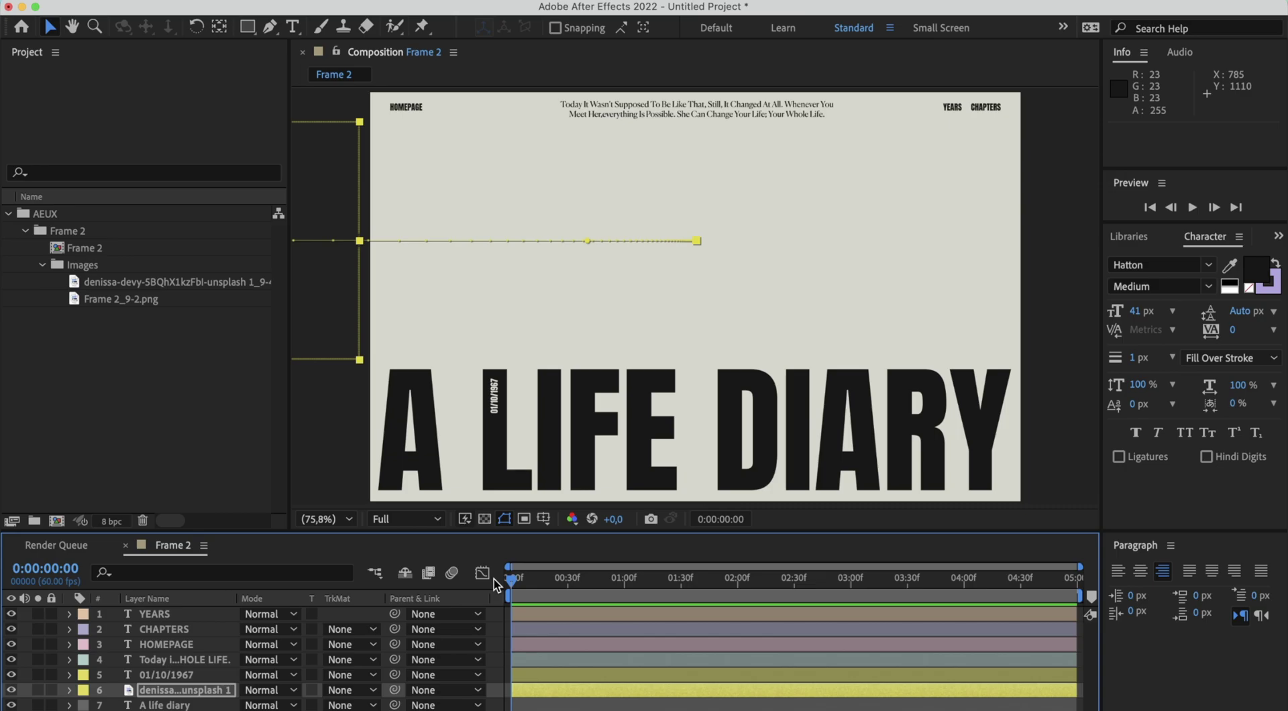
# - Add a Position text animator (Animator 1) to the A life diary text layer
pyautogui.press('space')
pyautogui.press('space')
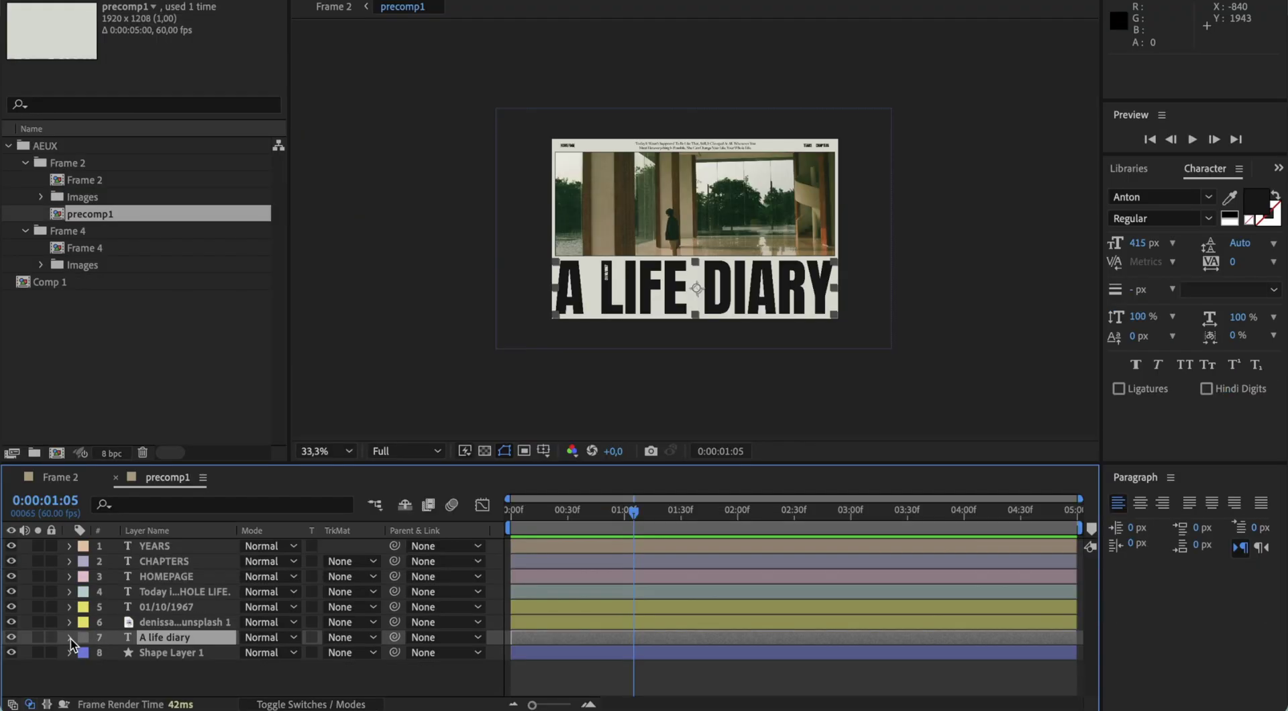
pyautogui.click(70, 637)
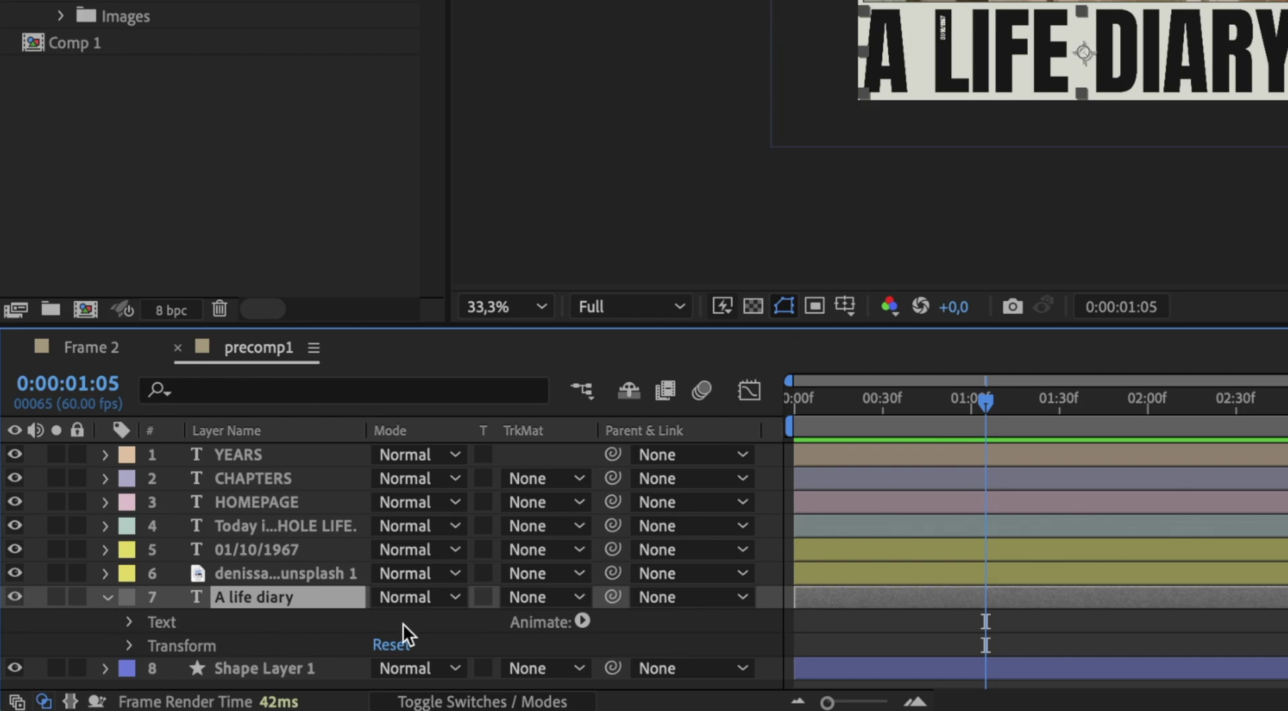
pyautogui.click(583, 620)
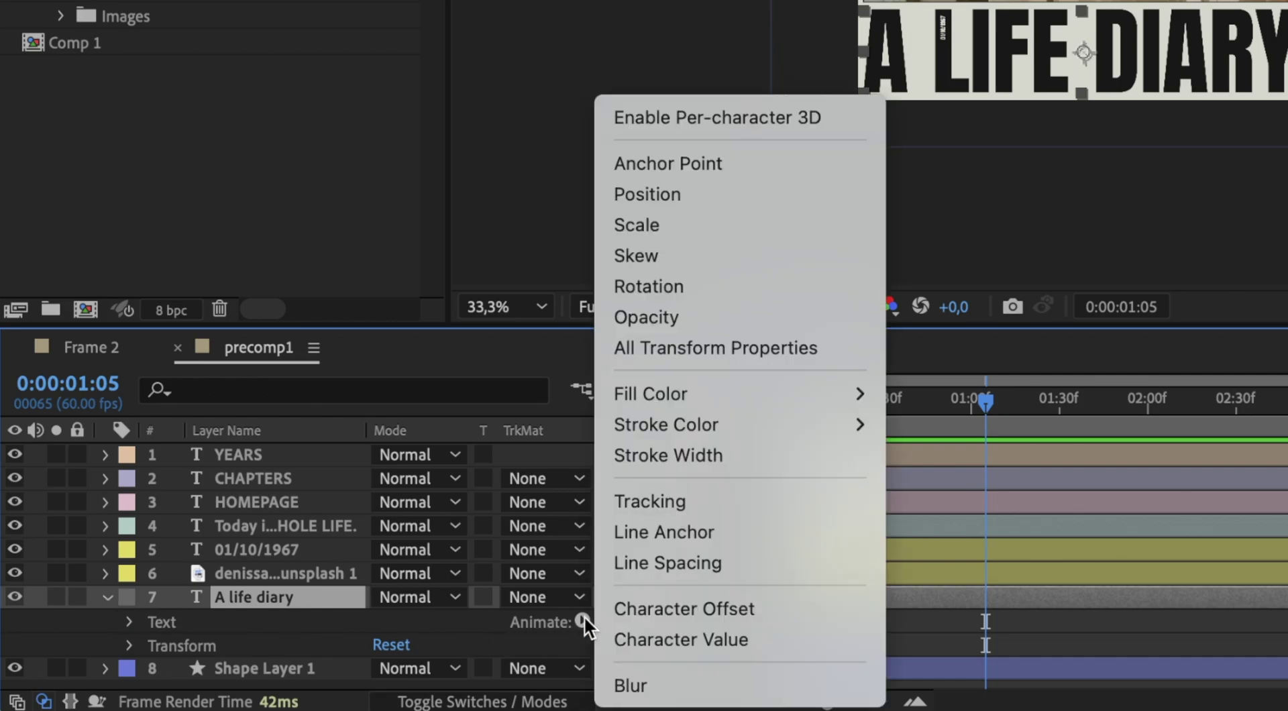
pyautogui.click(742, 196)
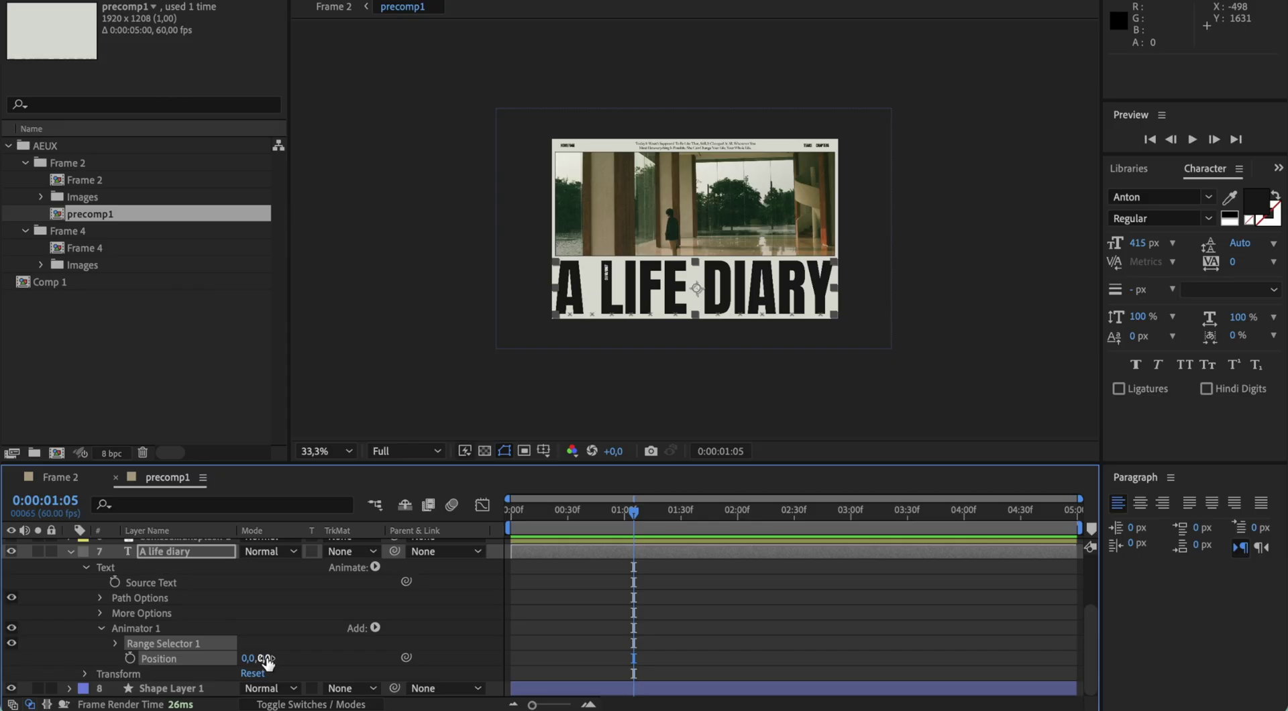
# - Set Animator 1's Position to 0,396 and duplicate it as Animator 2
pyautogui.moveTo(265, 658); pyautogui.dragTo(656, 623)
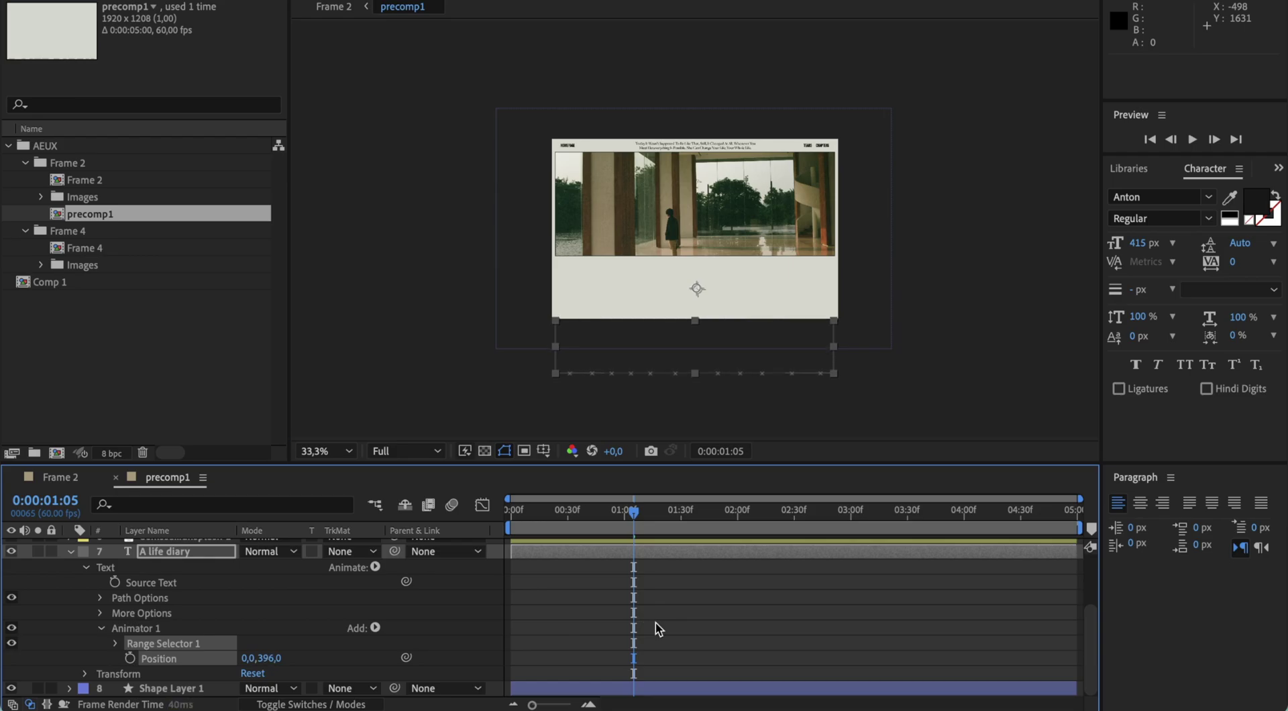
pyautogui.click(154, 629)
pyautogui.hotkey('ctrl', 'd')
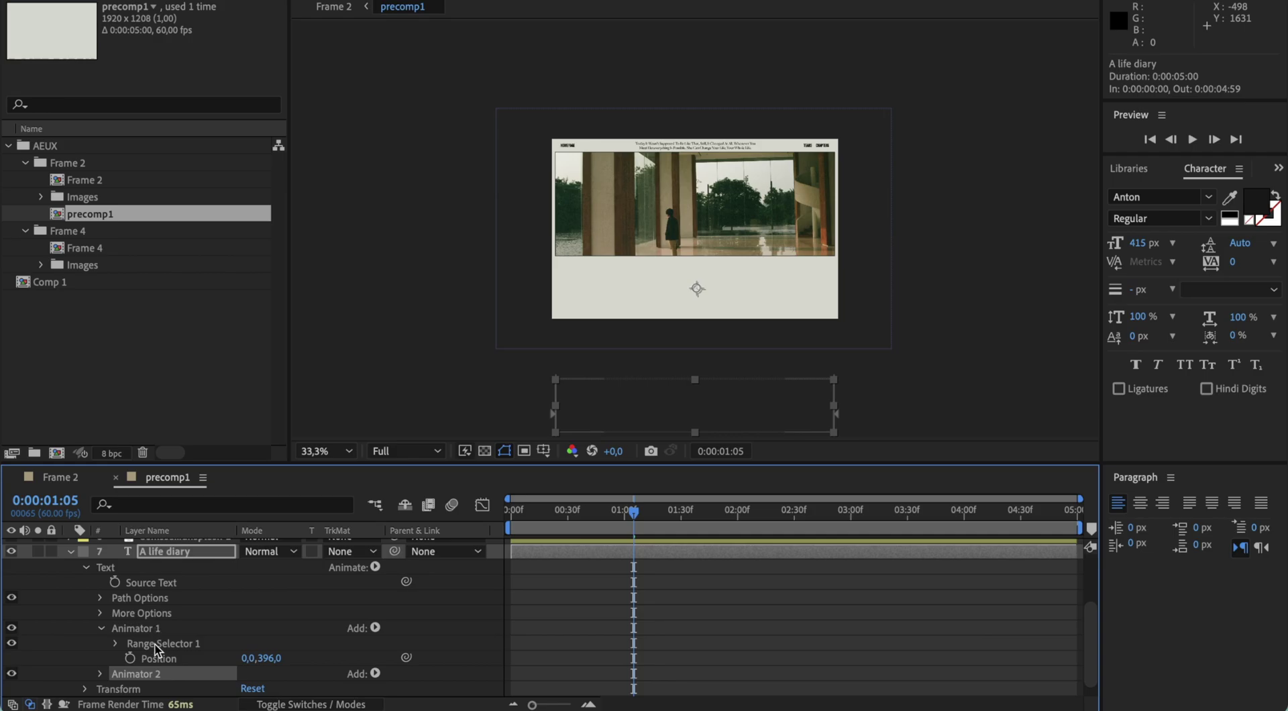
pyautogui.scroll(-1, 157, 651)
pyautogui.click(271, 643)
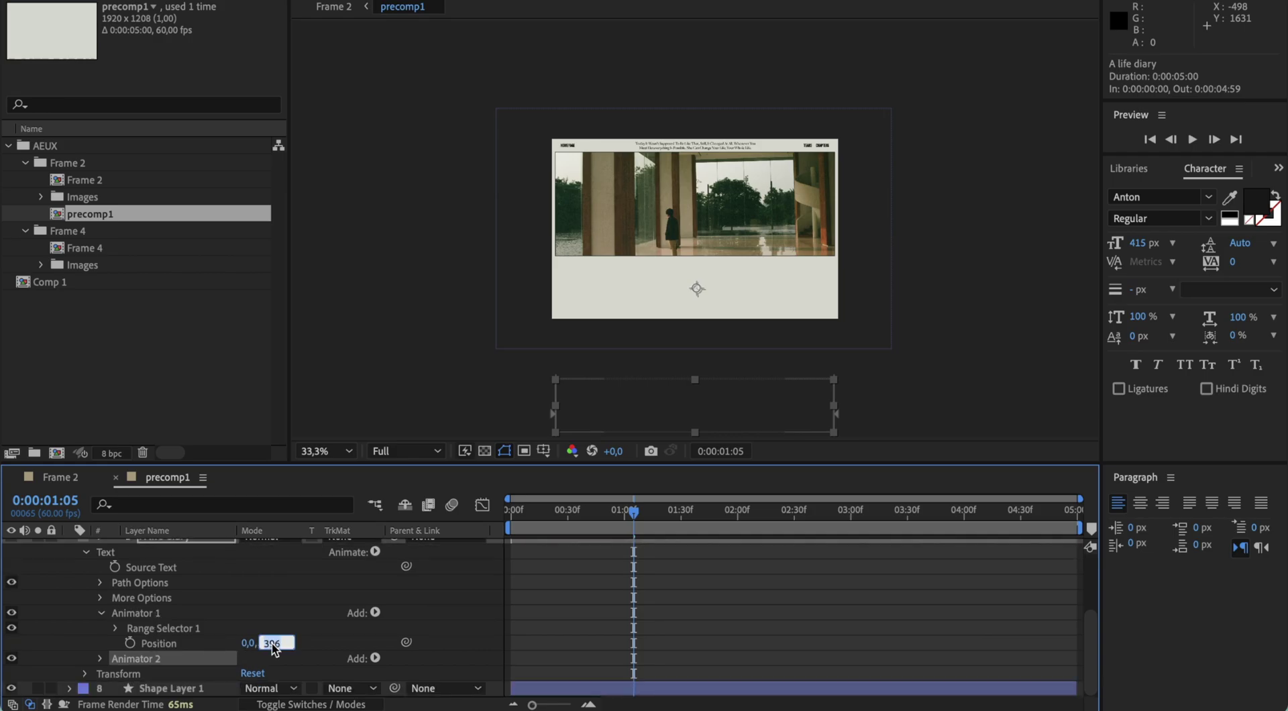
# - Set Animator 2's Position to 0,-396 and reveal its Range Selector Start, End and Offset
pyautogui.click(99, 658)
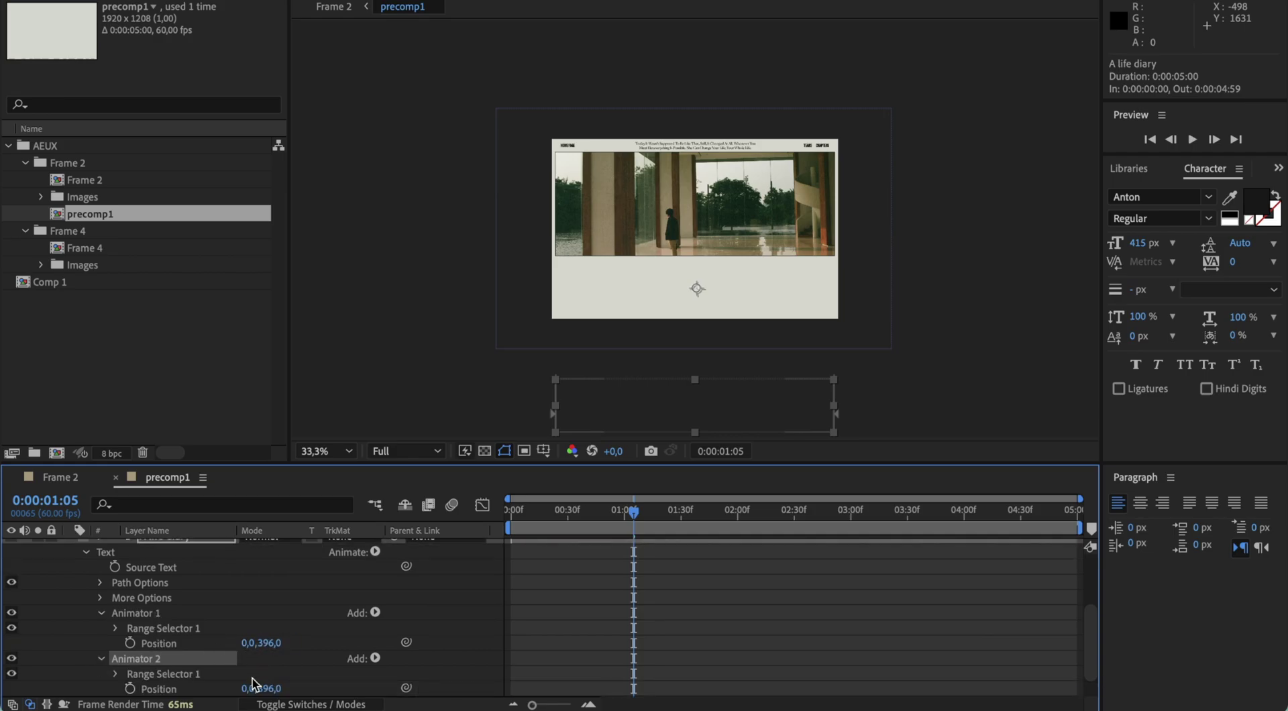
pyautogui.scroll(-2, 253, 684)
pyautogui.click(270, 658)
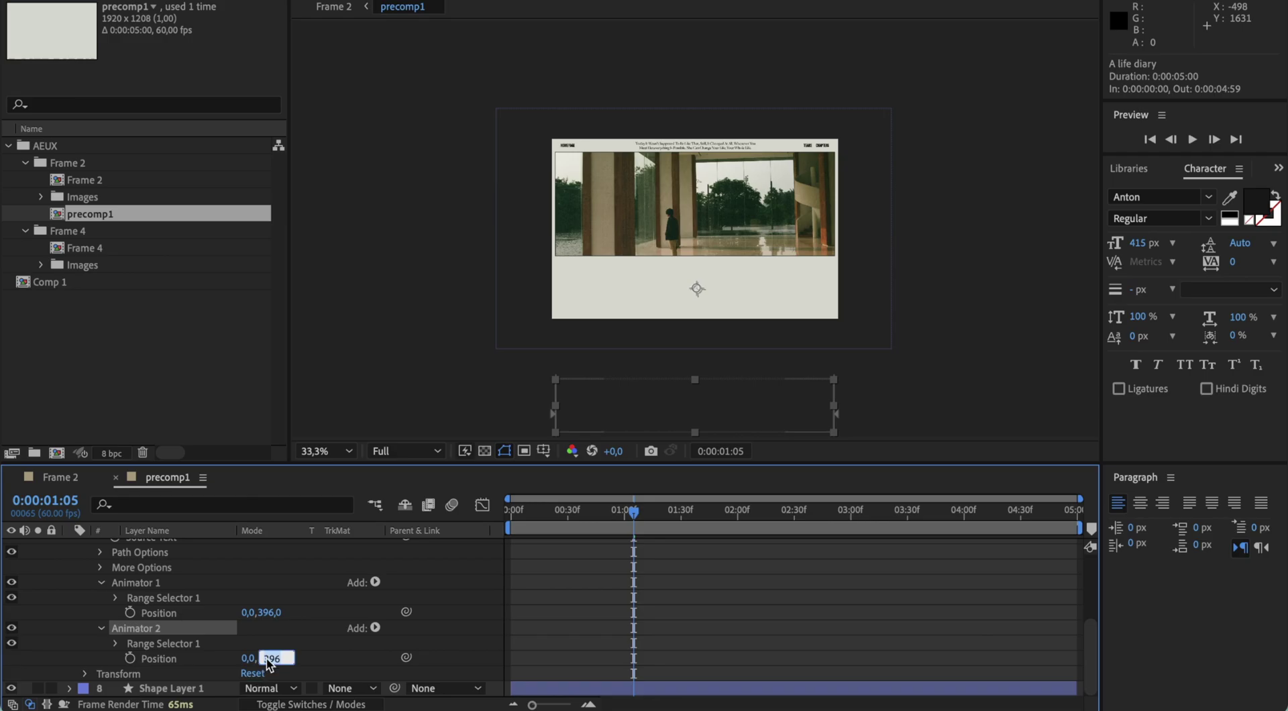
pyautogui.press('Left')
pyautogui.write('-')
pyautogui.press('Return')
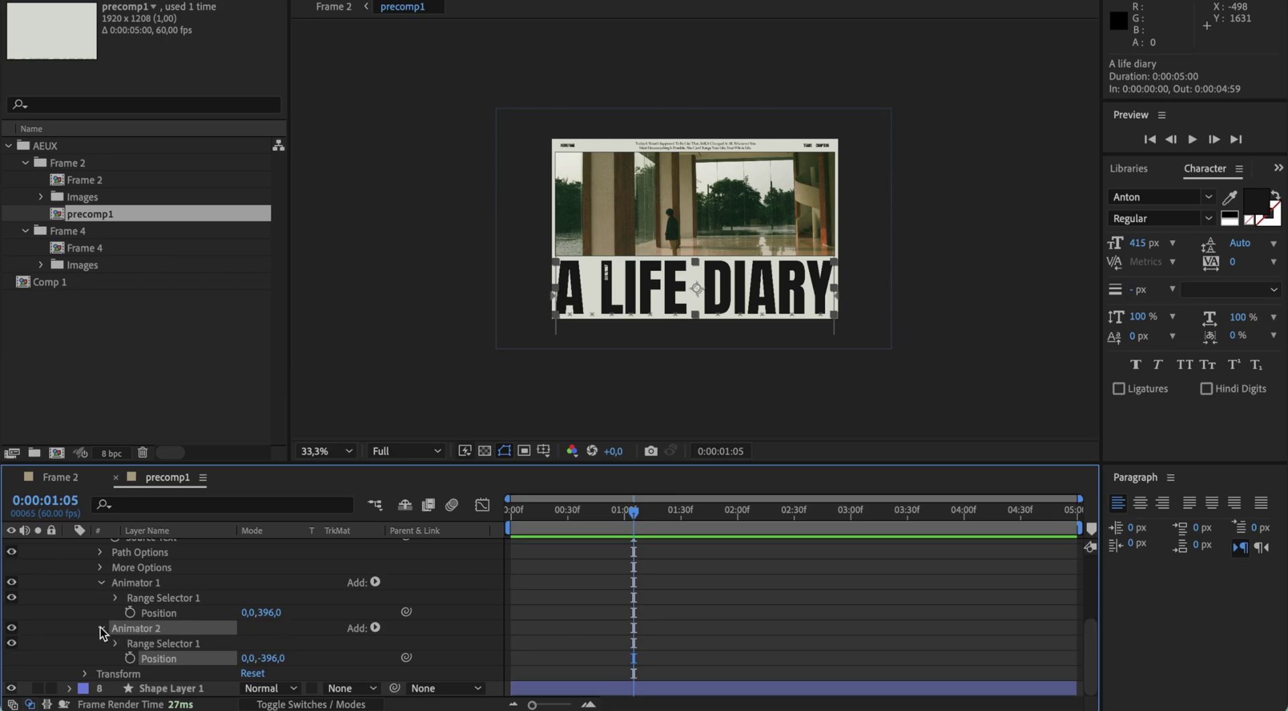
pyautogui.click(116, 644)
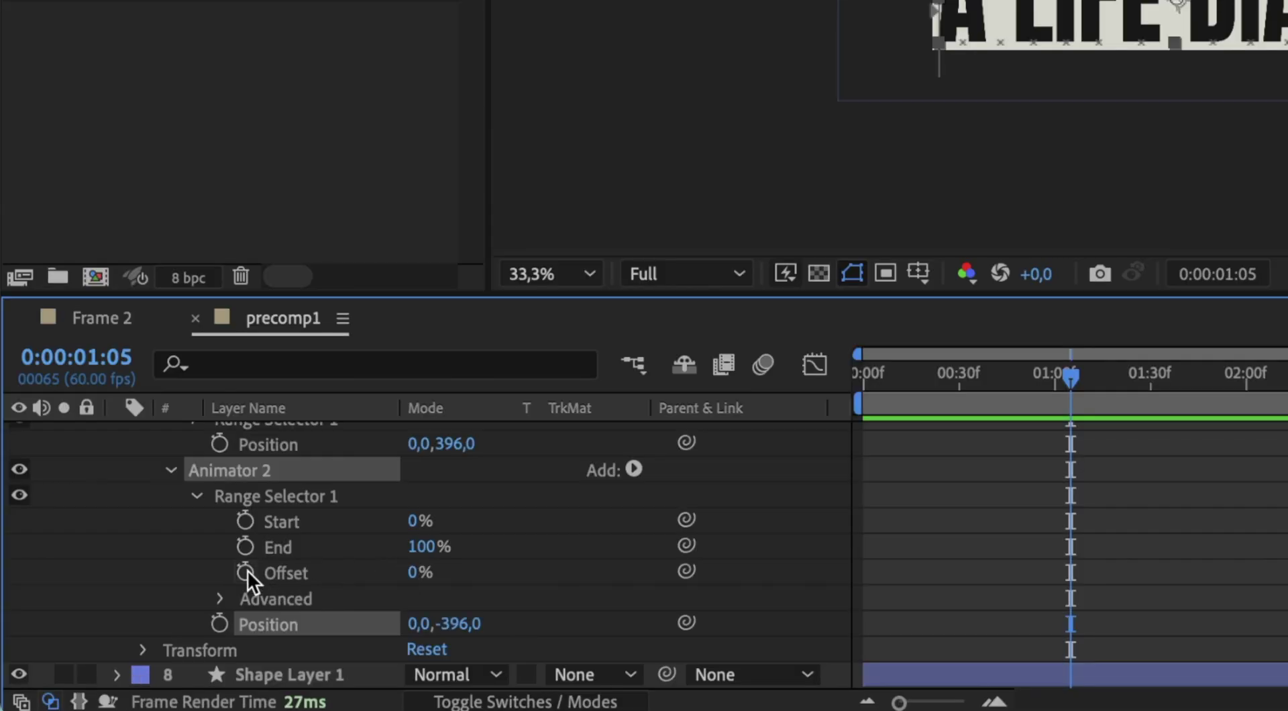
# - Keyframe Animator 2's Offset from -100% at 0:00 to 0% near one second, then preview
pyautogui.click(245, 571)
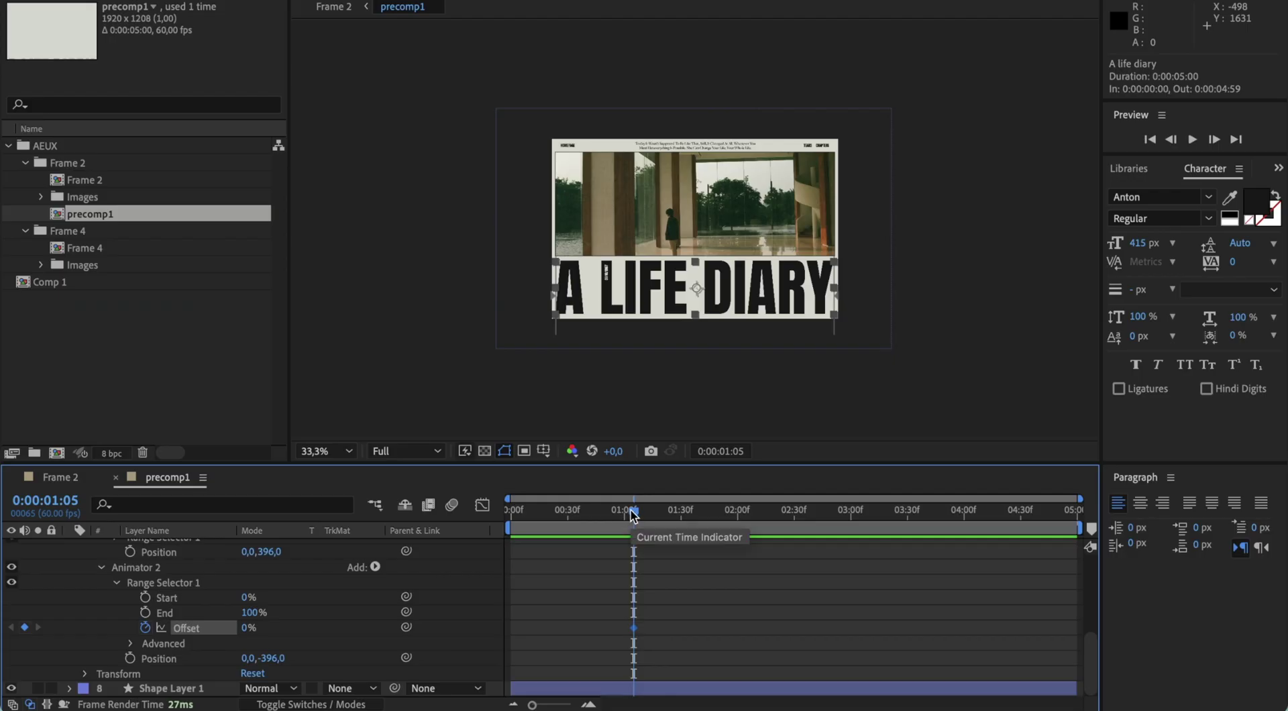
pyautogui.moveTo(574, 512); pyautogui.dragTo(487, 511)
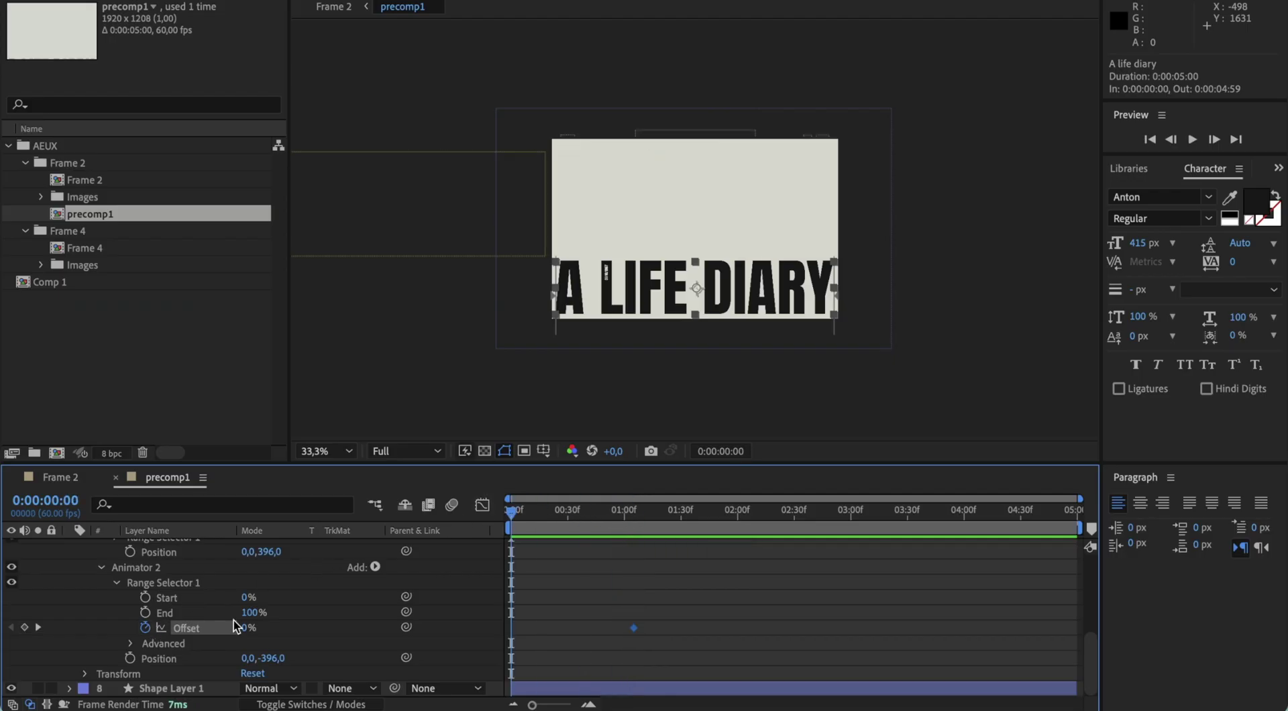
pyautogui.click(24, 626)
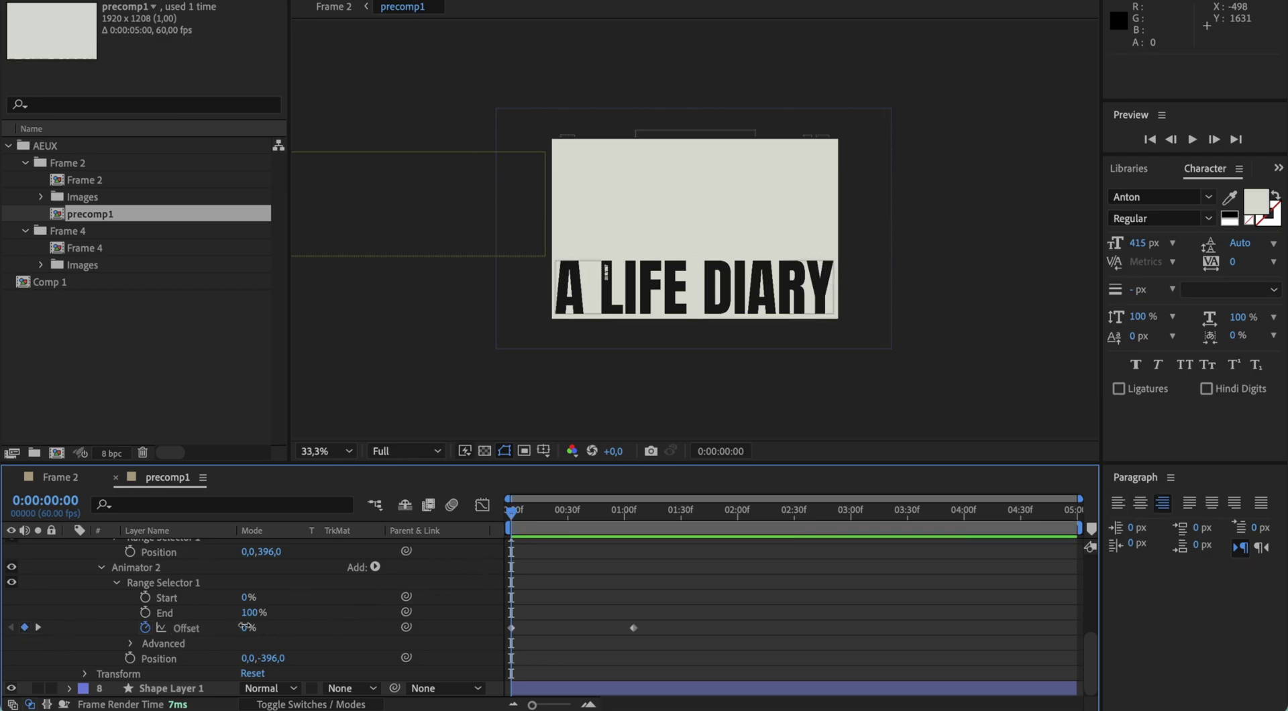
pyautogui.moveTo(243, 630); pyautogui.dragTo(46, 626)
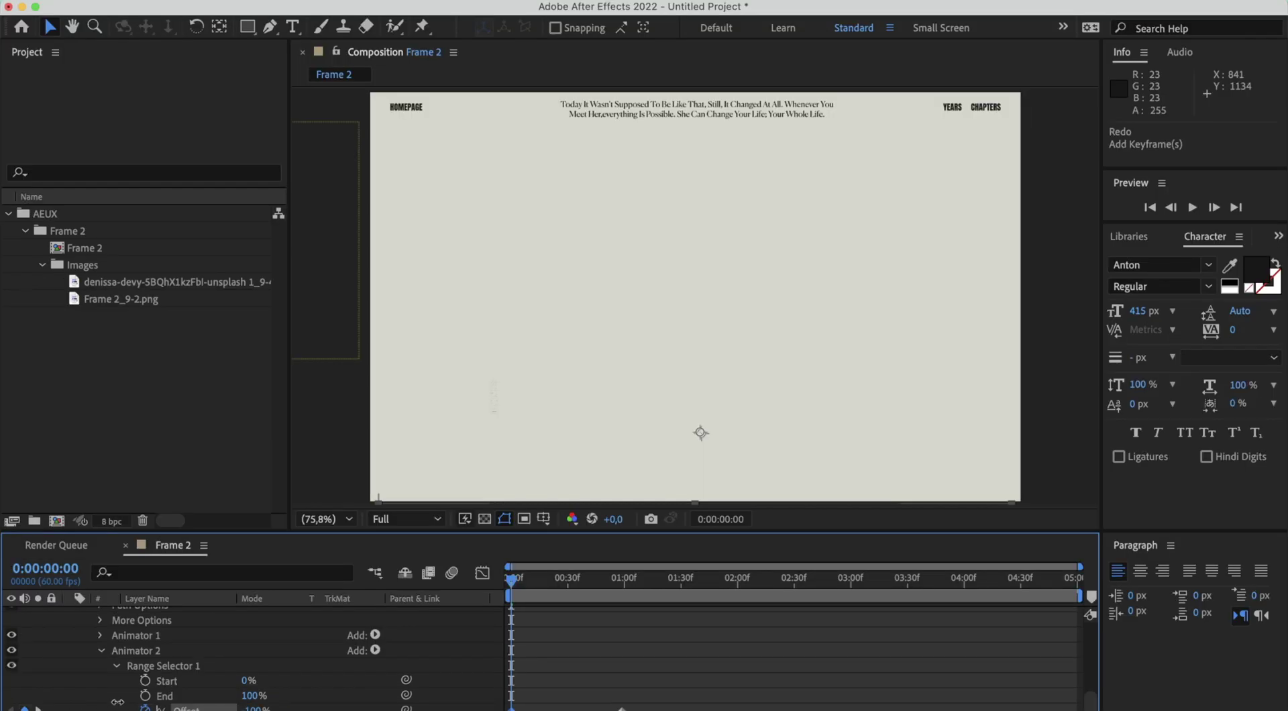
pyautogui.press('space')
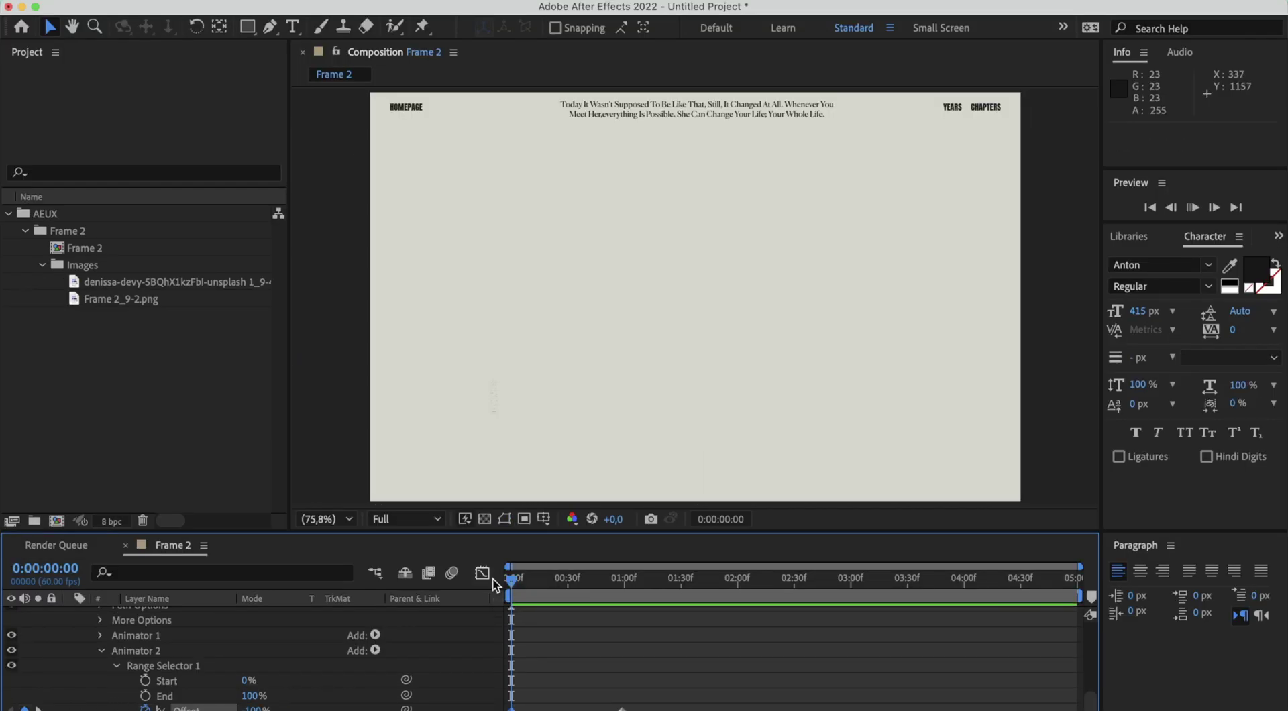
pyautogui.press('space')
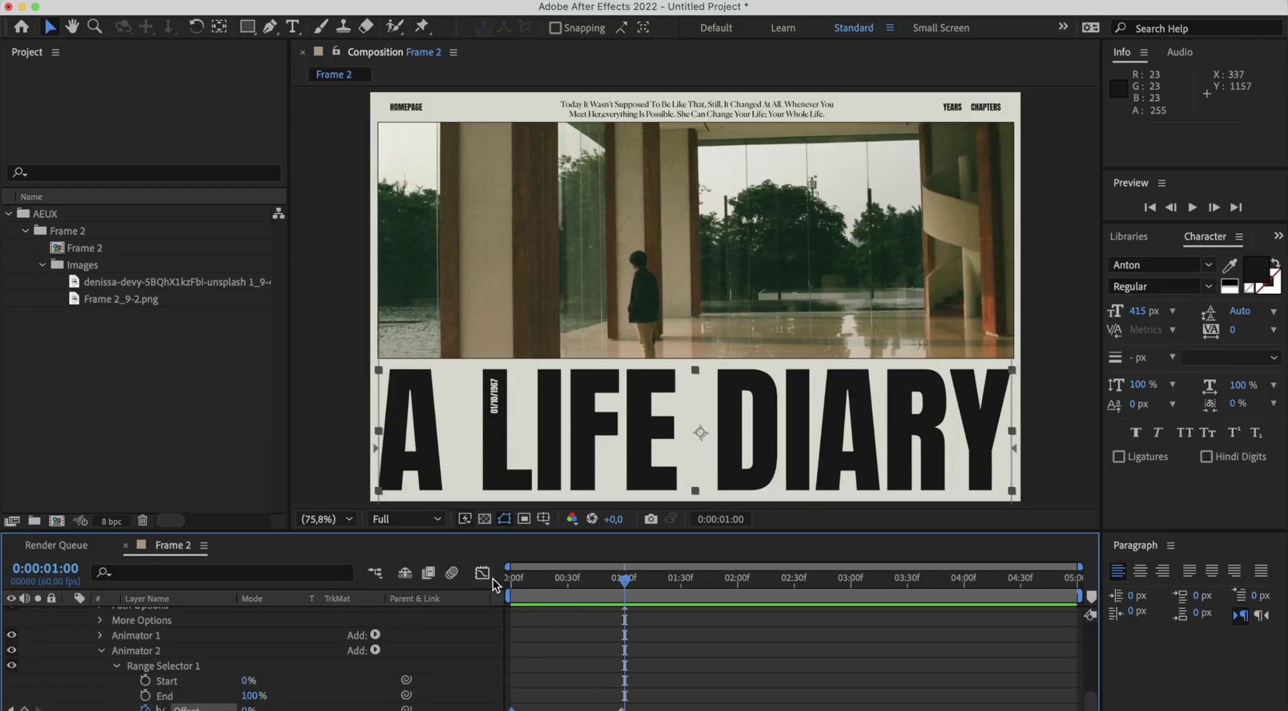
pyautogui.click(511, 696)
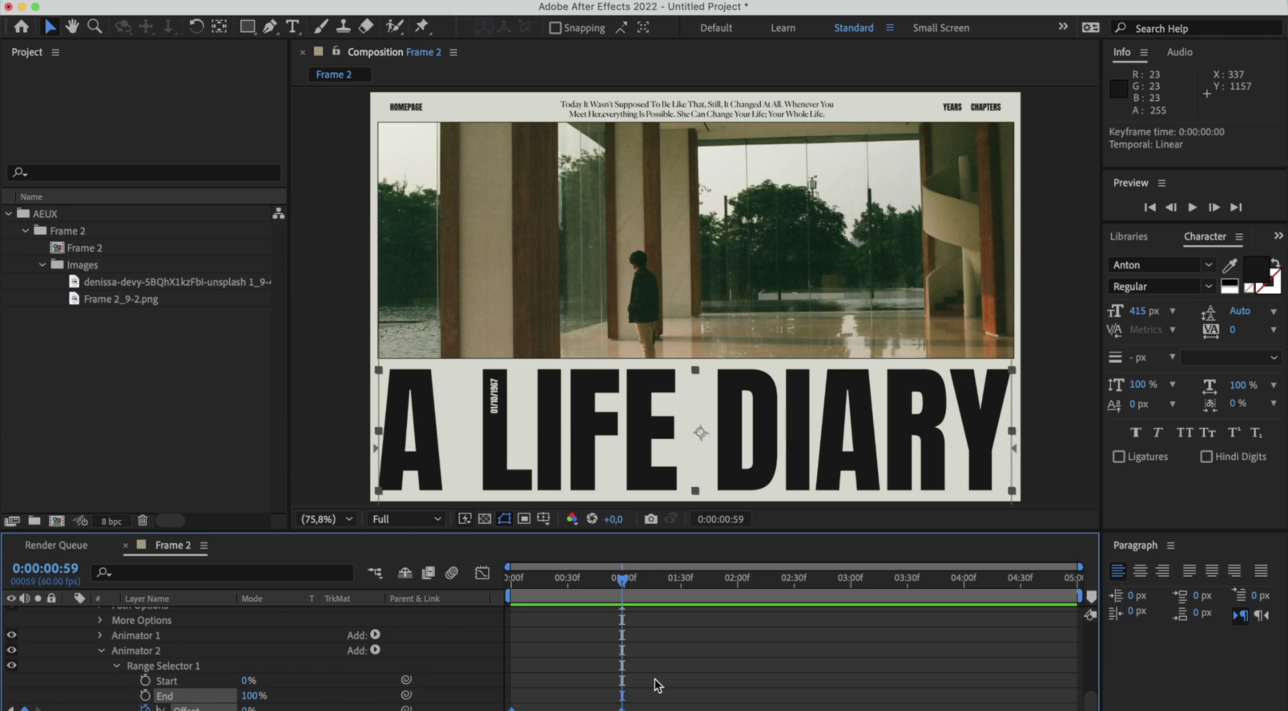
# - Apply Easy Ease to both Offset keyframes of the A LIFE DIARY reveal
pyautogui.moveTo(655, 680); pyautogui.dragTo(503, 709)
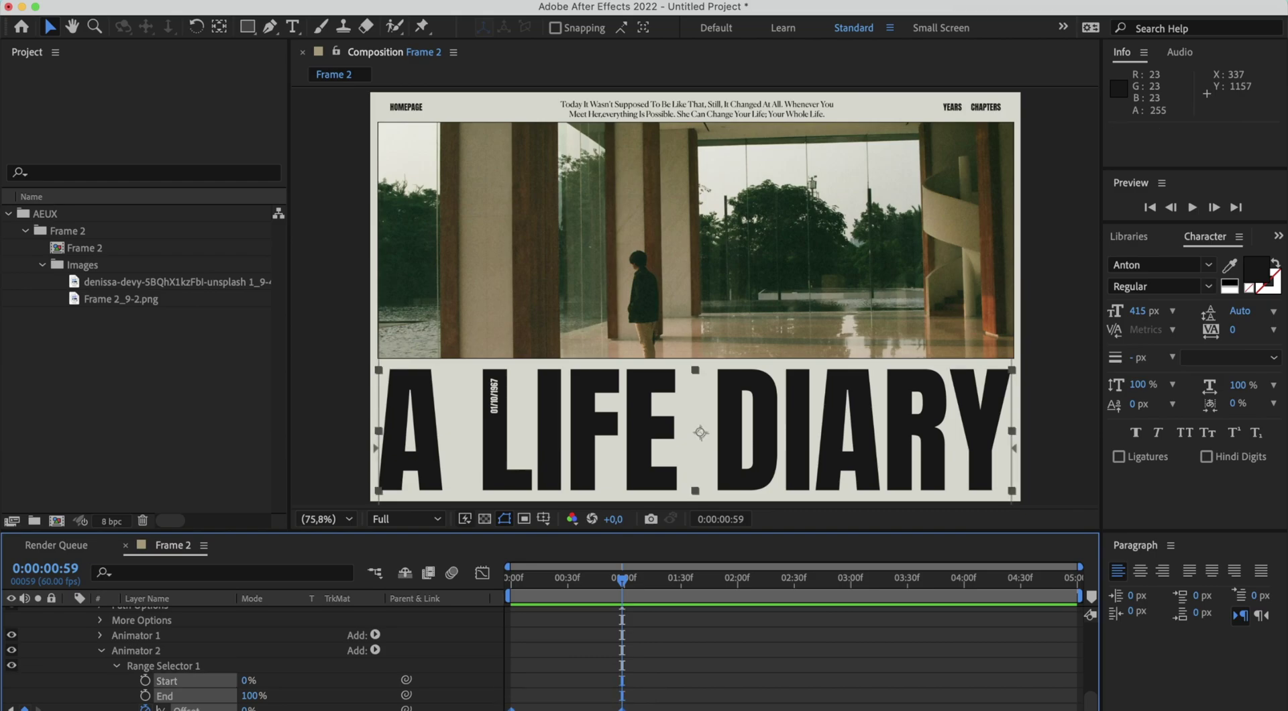
pyautogui.rightClick(511, 695)
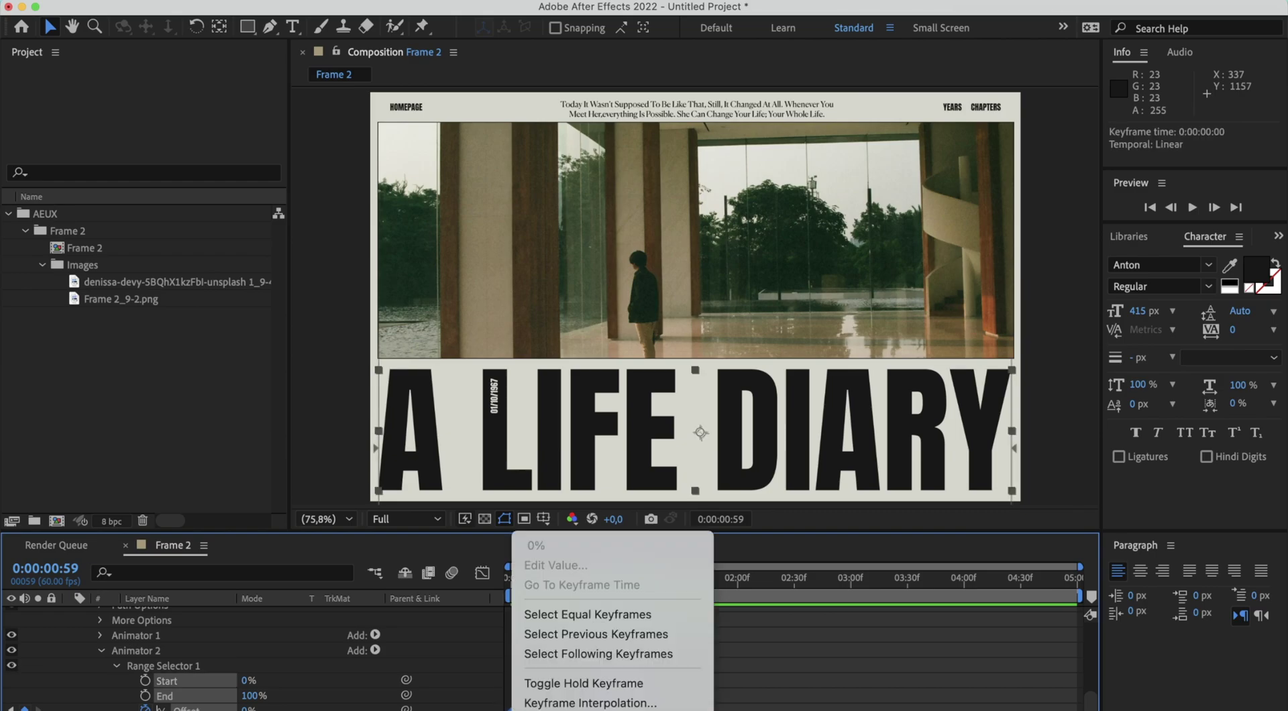
pyautogui.moveTo(603, 708)
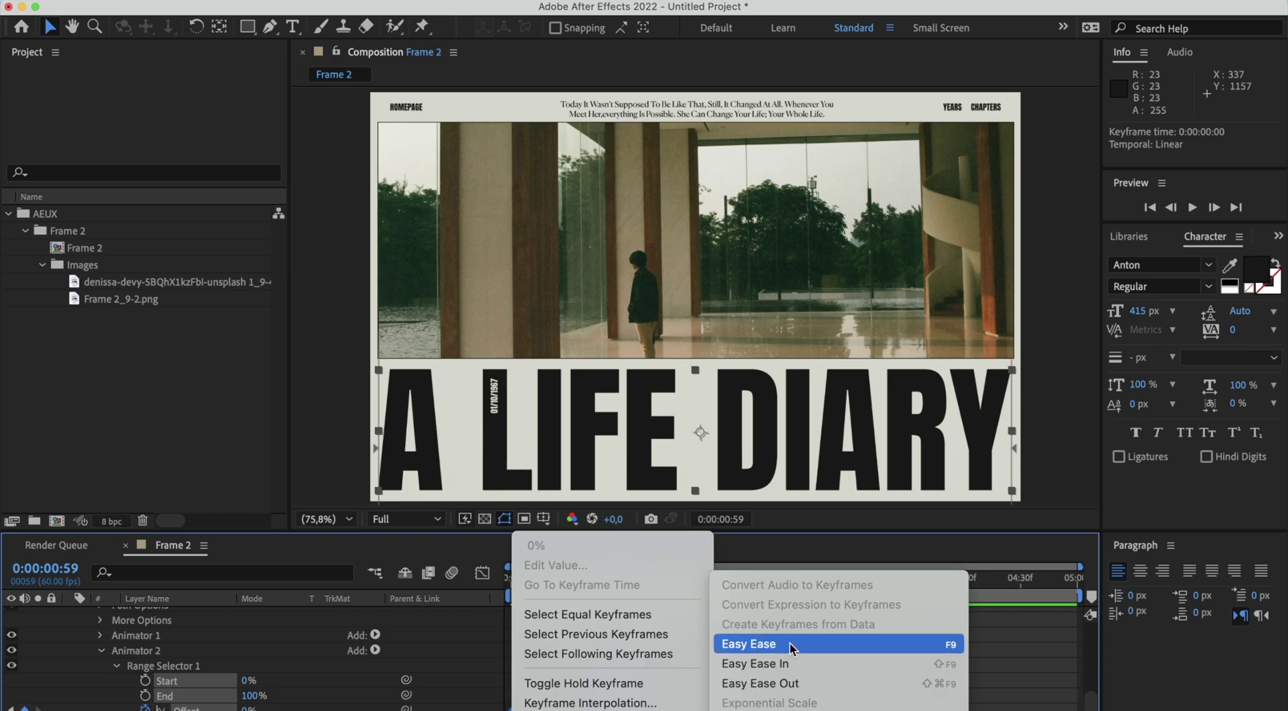
pyautogui.click(790, 642)
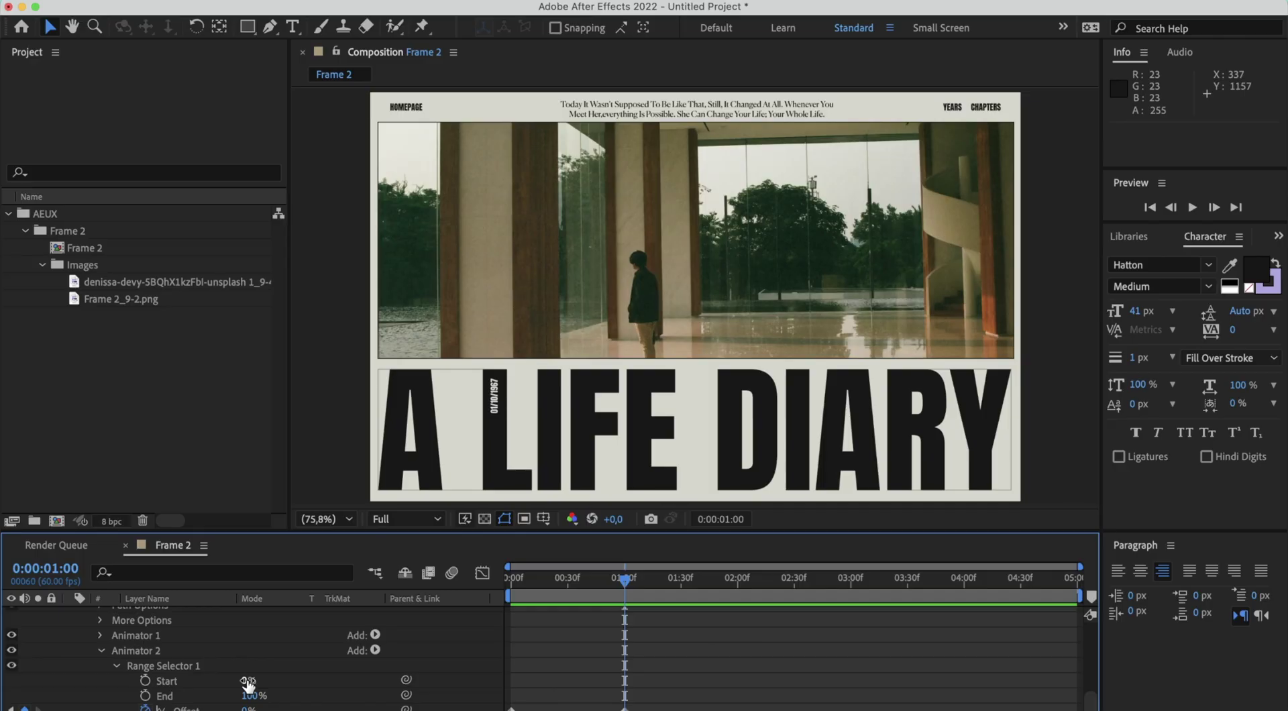
# - Set the Range Selector Start to 45% and preview the reveal
pyautogui.click(250, 681)
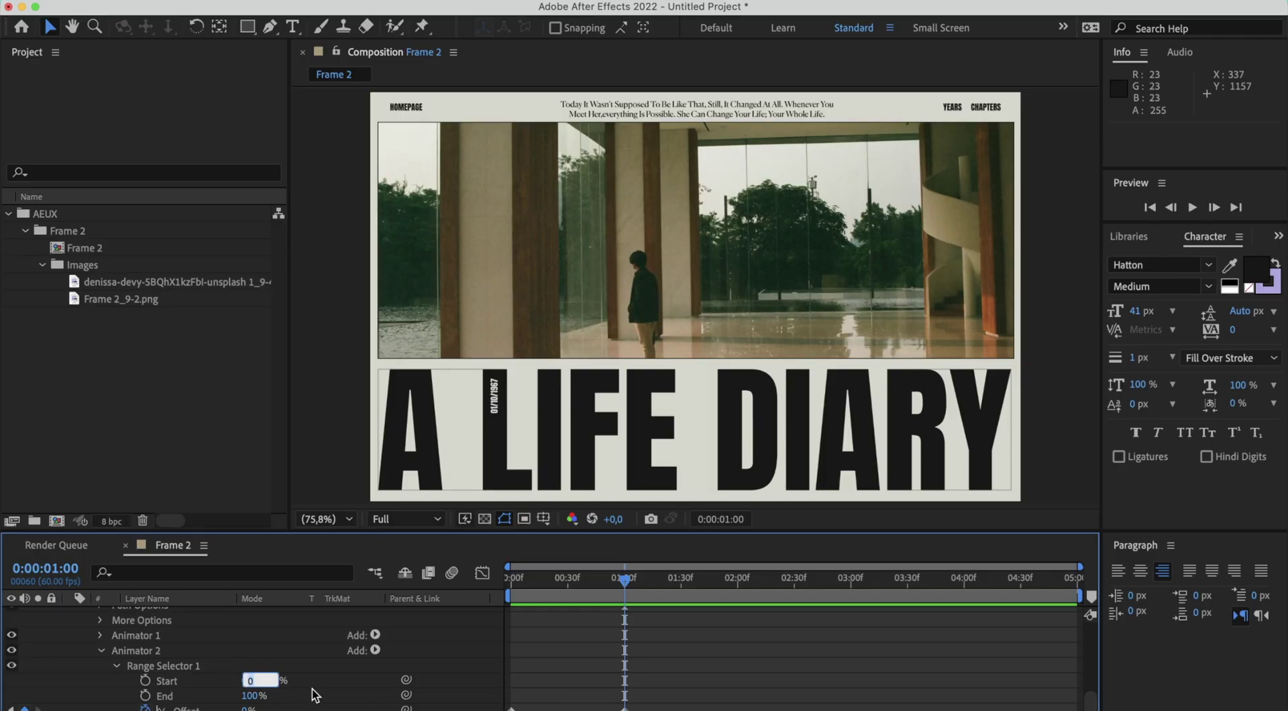
pyautogui.write('45')
pyautogui.press('Tab')
pyautogui.press('Return')
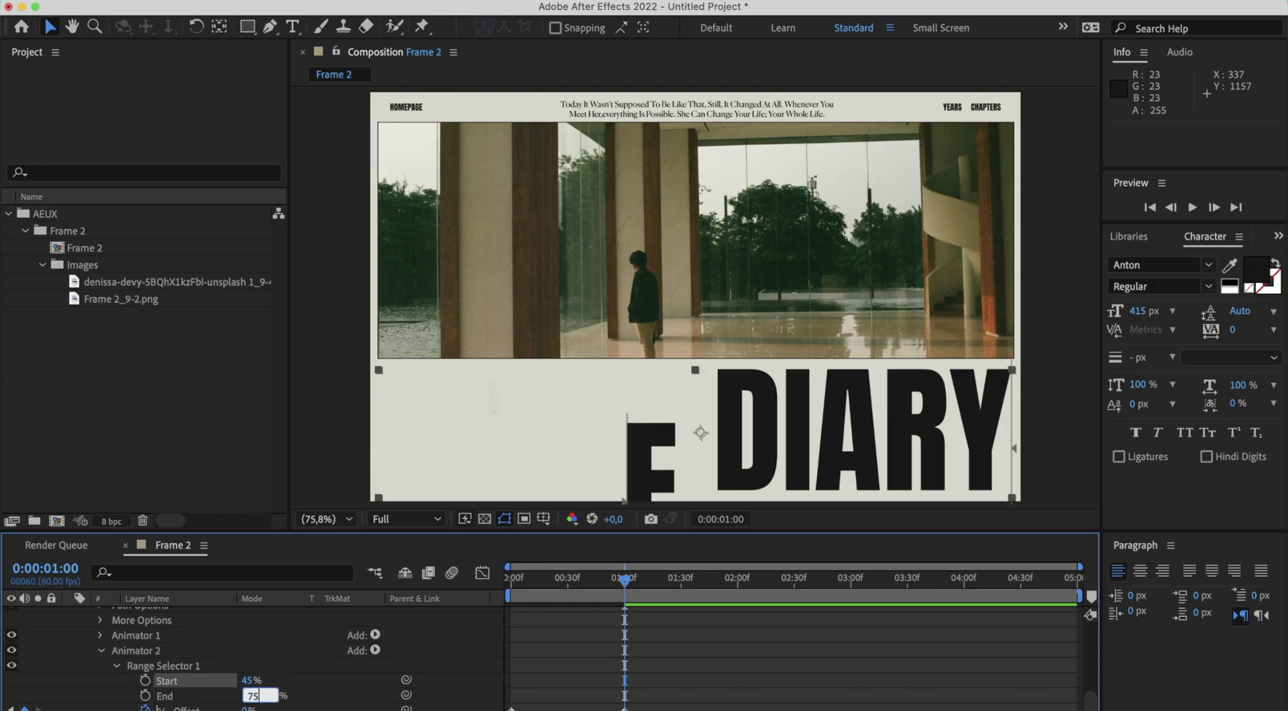
pyautogui.click(504, 583)
pyautogui.press('space')
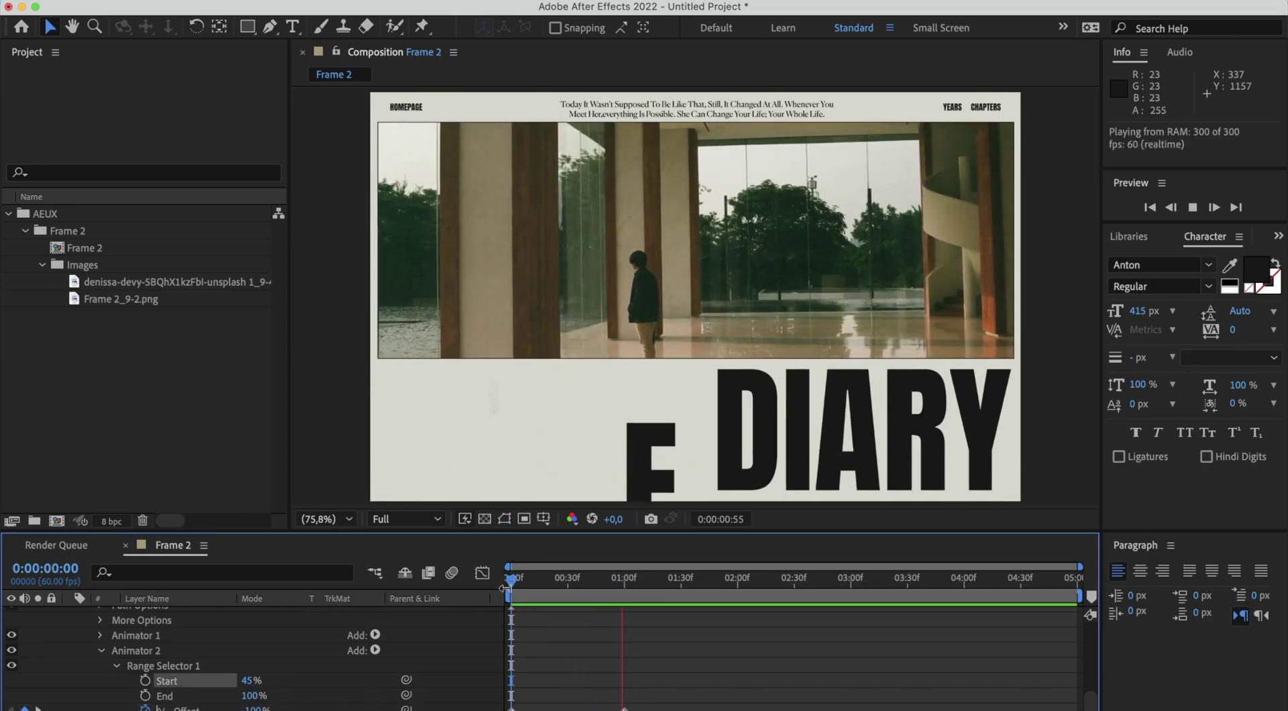
pyautogui.press('space')
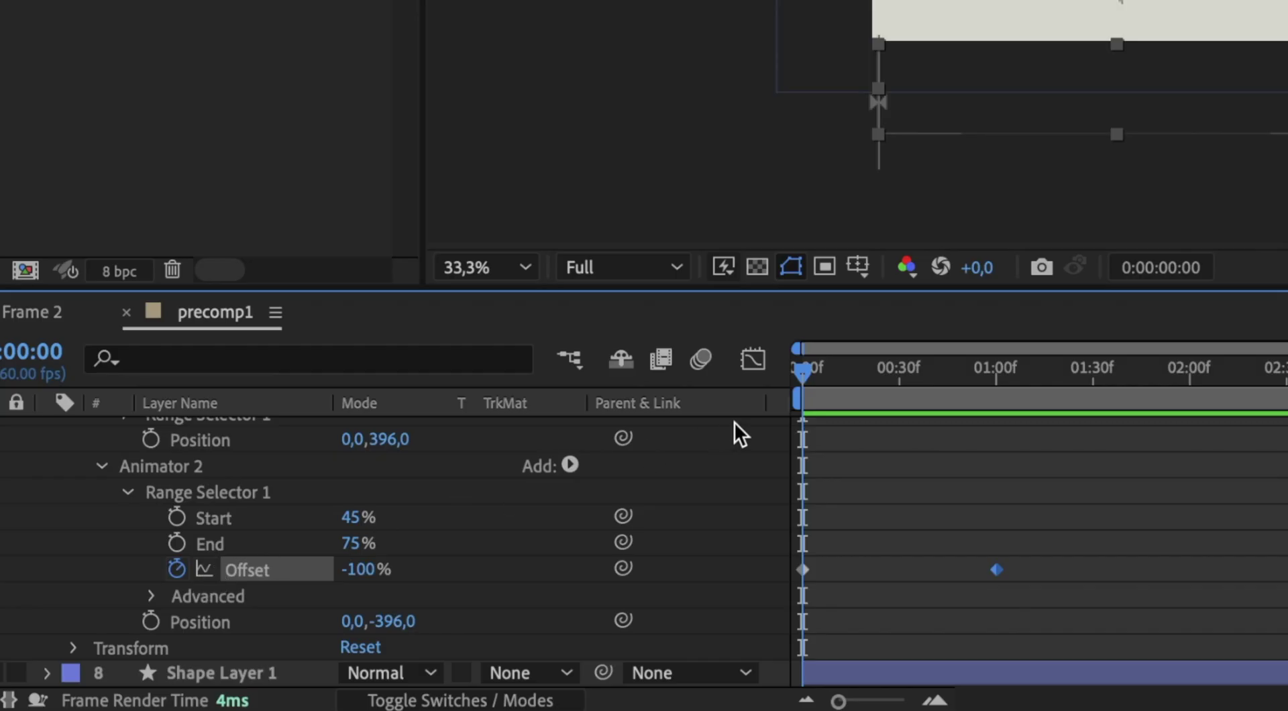
# - Set the selector Shape to Ramp Down and the later Offset keyframe to 100%
pyautogui.click(159, 593)
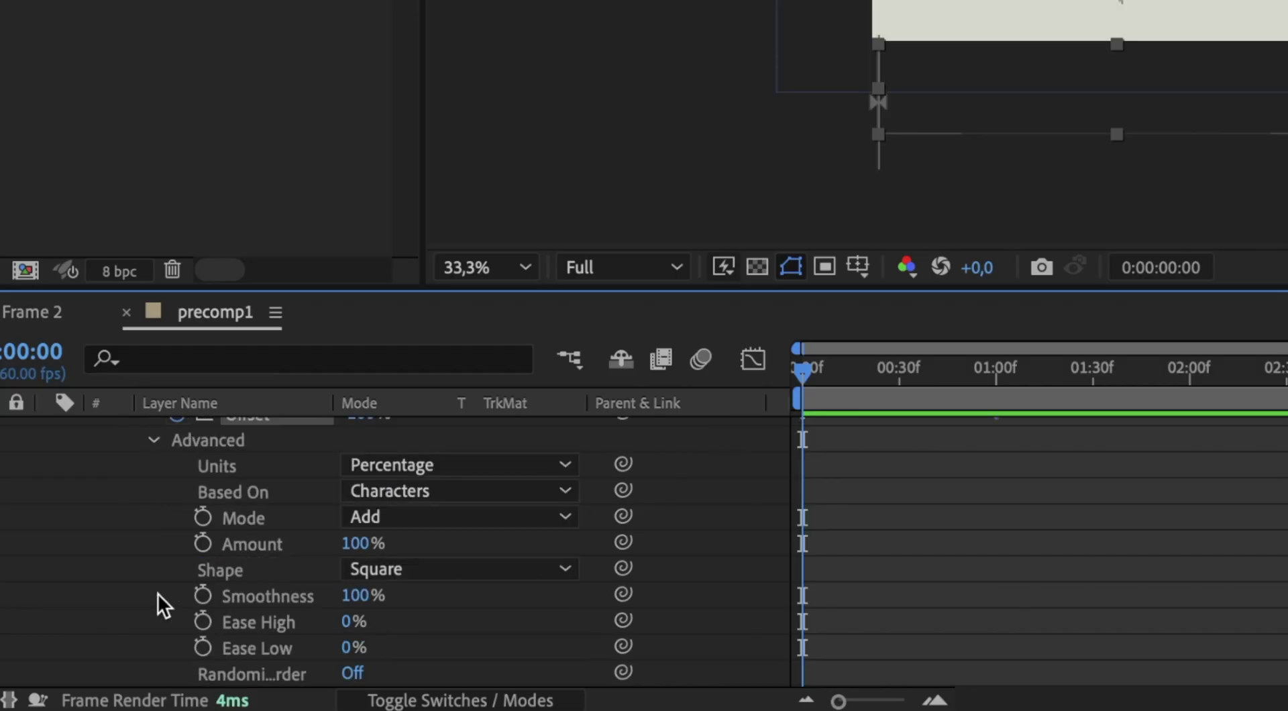
pyautogui.click(409, 569)
pyautogui.click(417, 578)
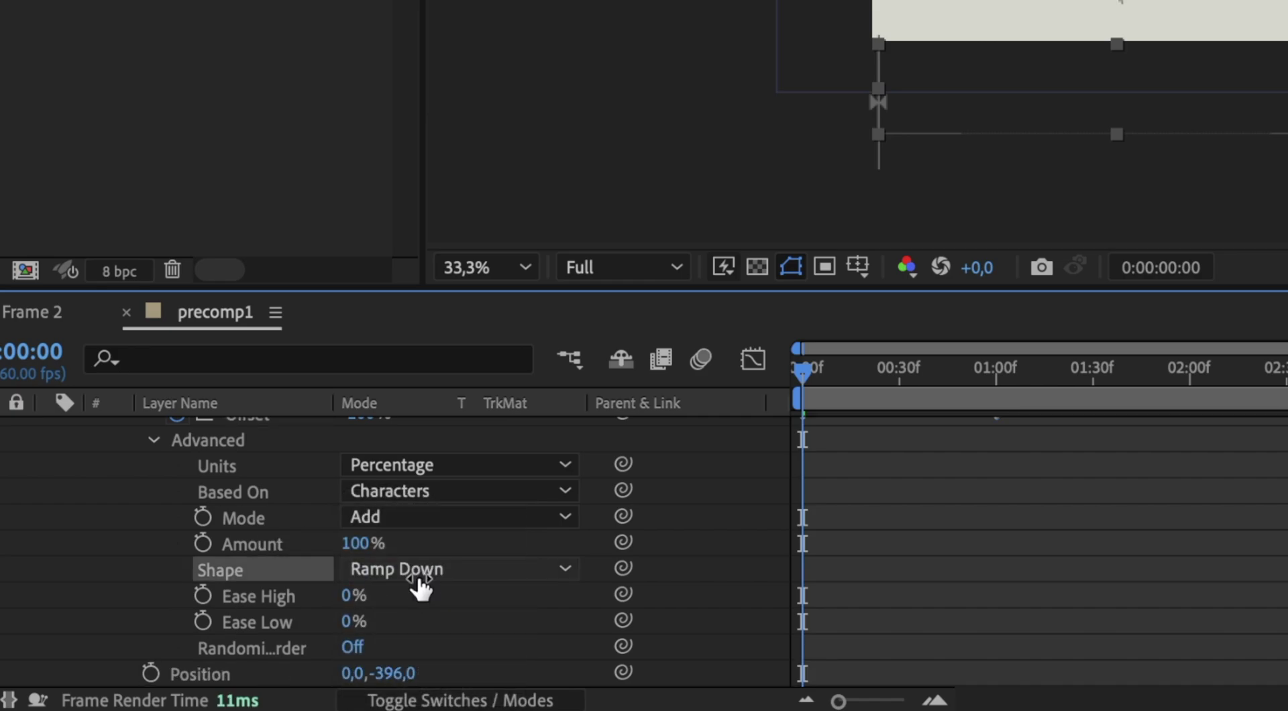
pyautogui.scroll(2, 422, 497)
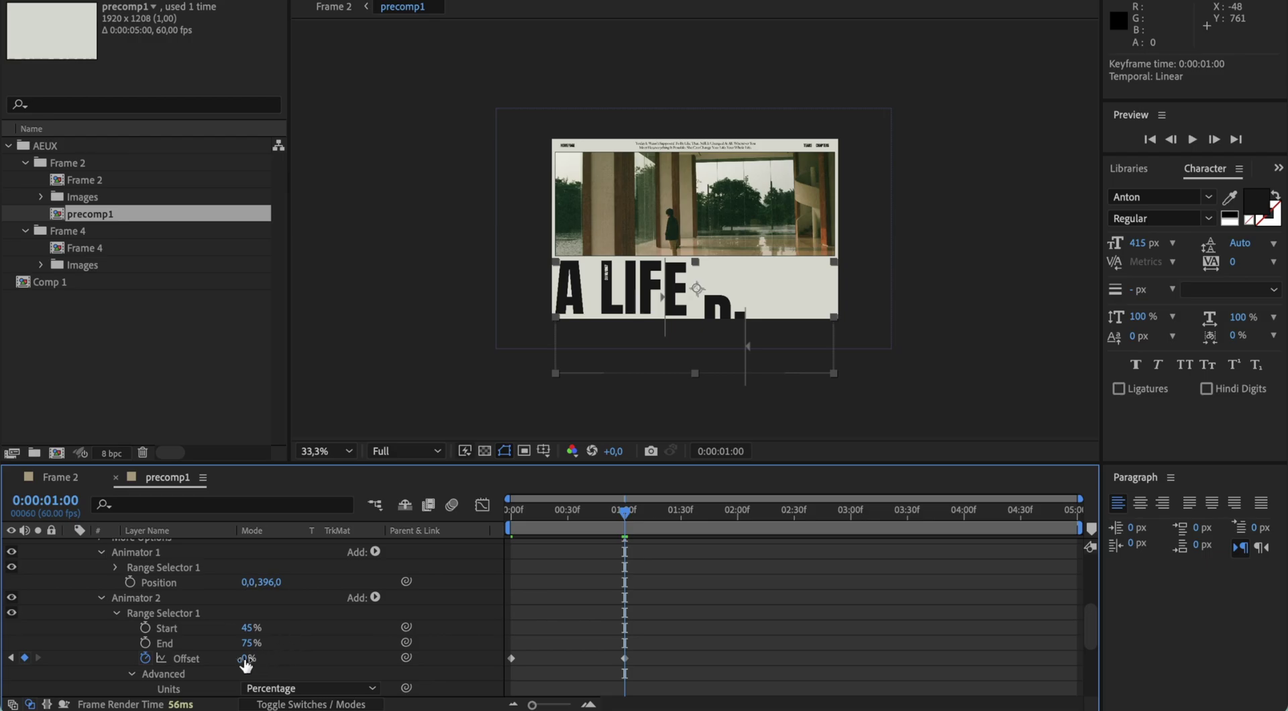
pyautogui.moveTo(246, 664); pyautogui.dragTo(494, 639)
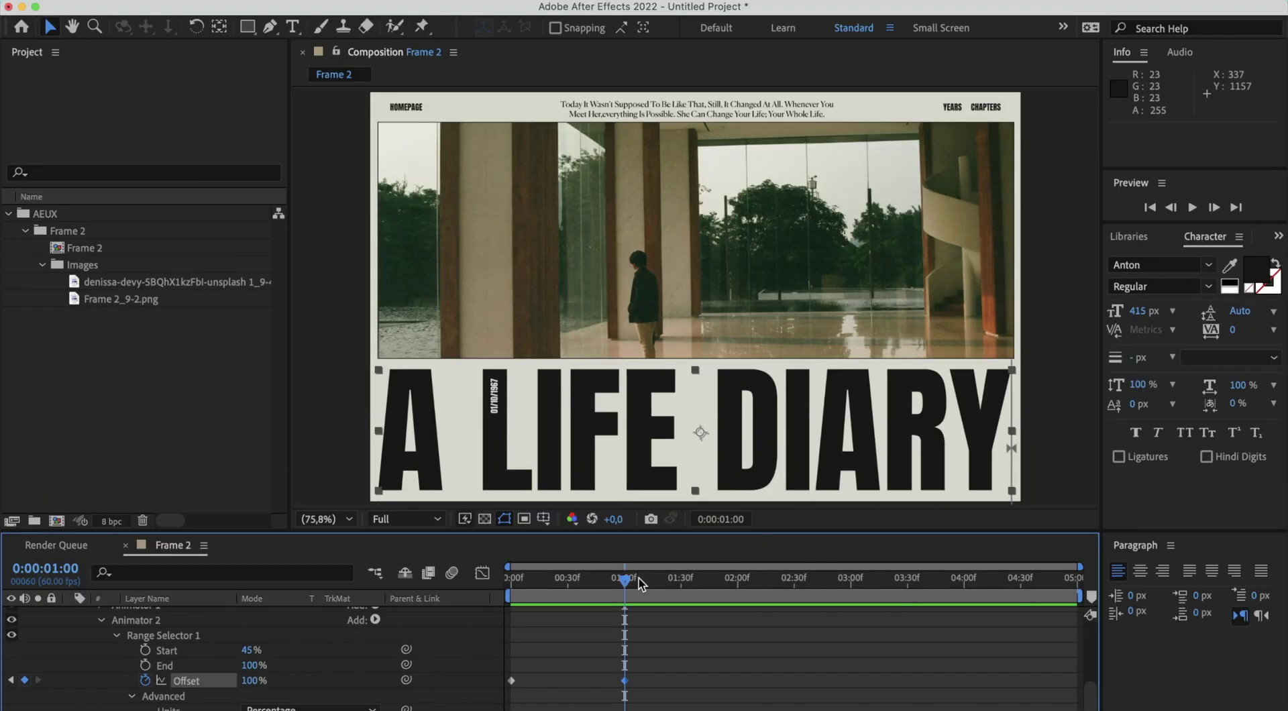
pyautogui.moveTo(639, 578); pyautogui.dragTo(511, 578)
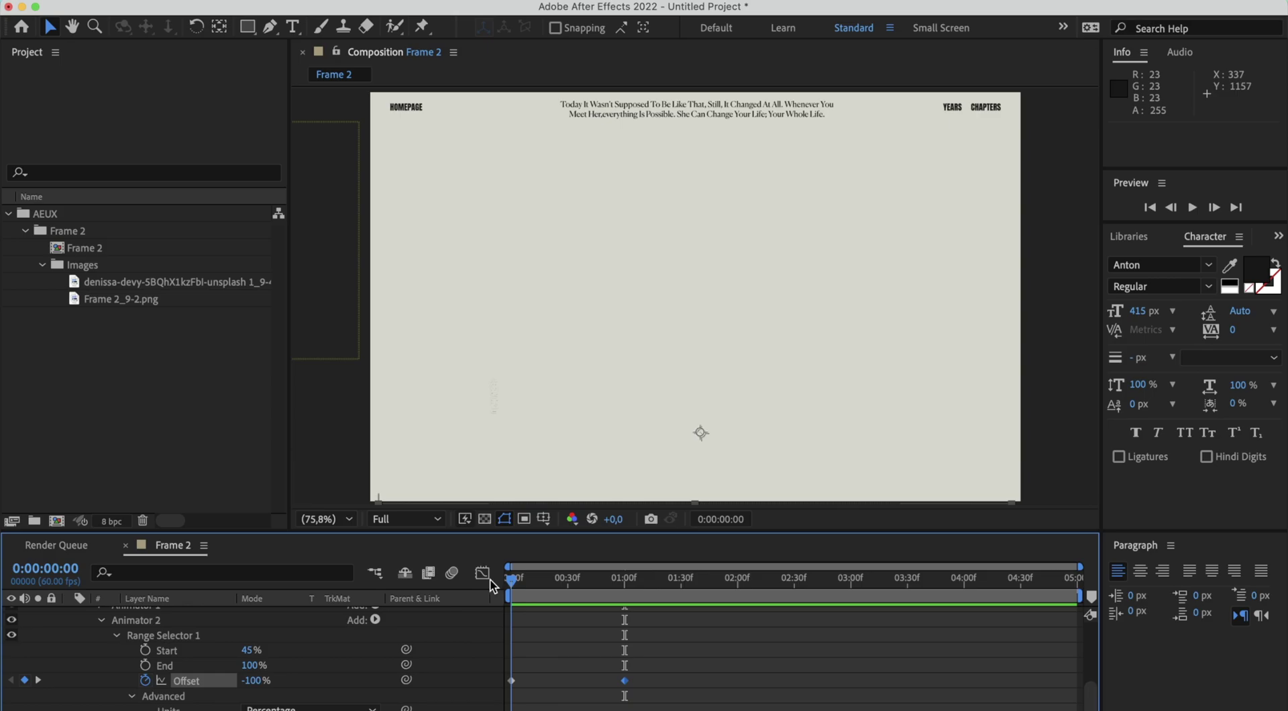
# - Change the Range Selector Start to 50% and preview the revised reveal
pyautogui.click(247, 650)
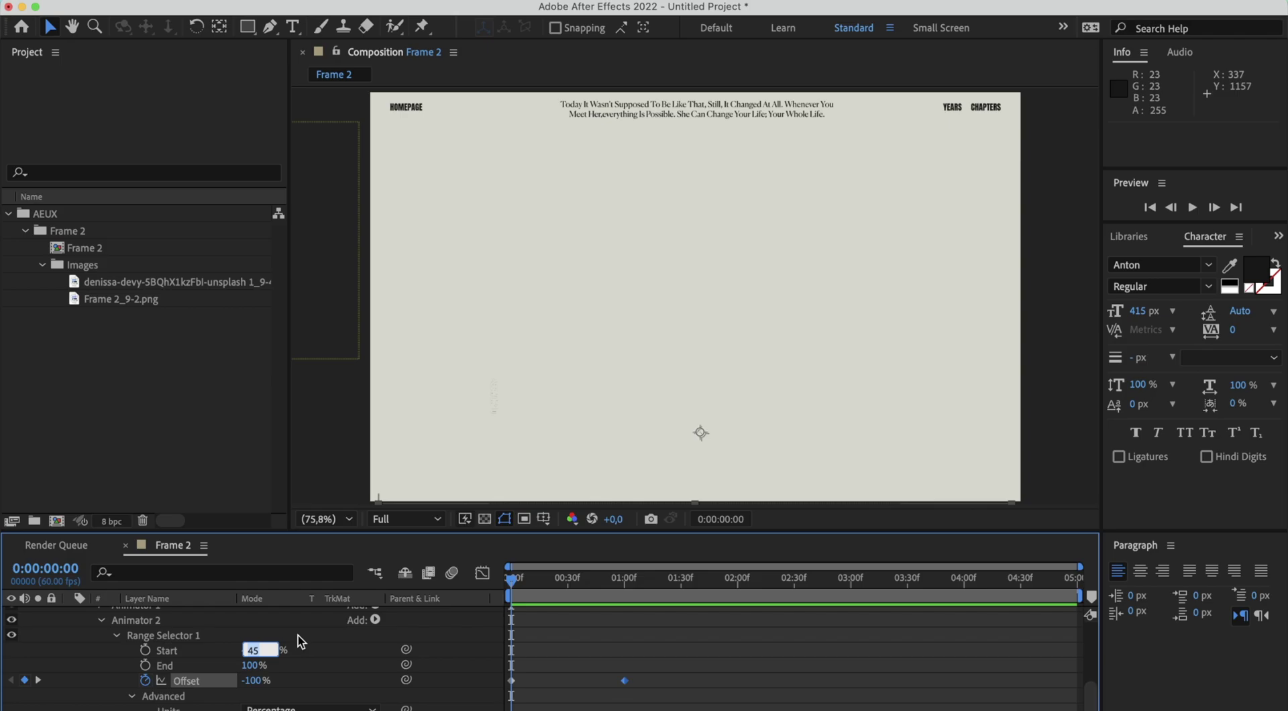
pyautogui.write('50')
pyautogui.press('Return')
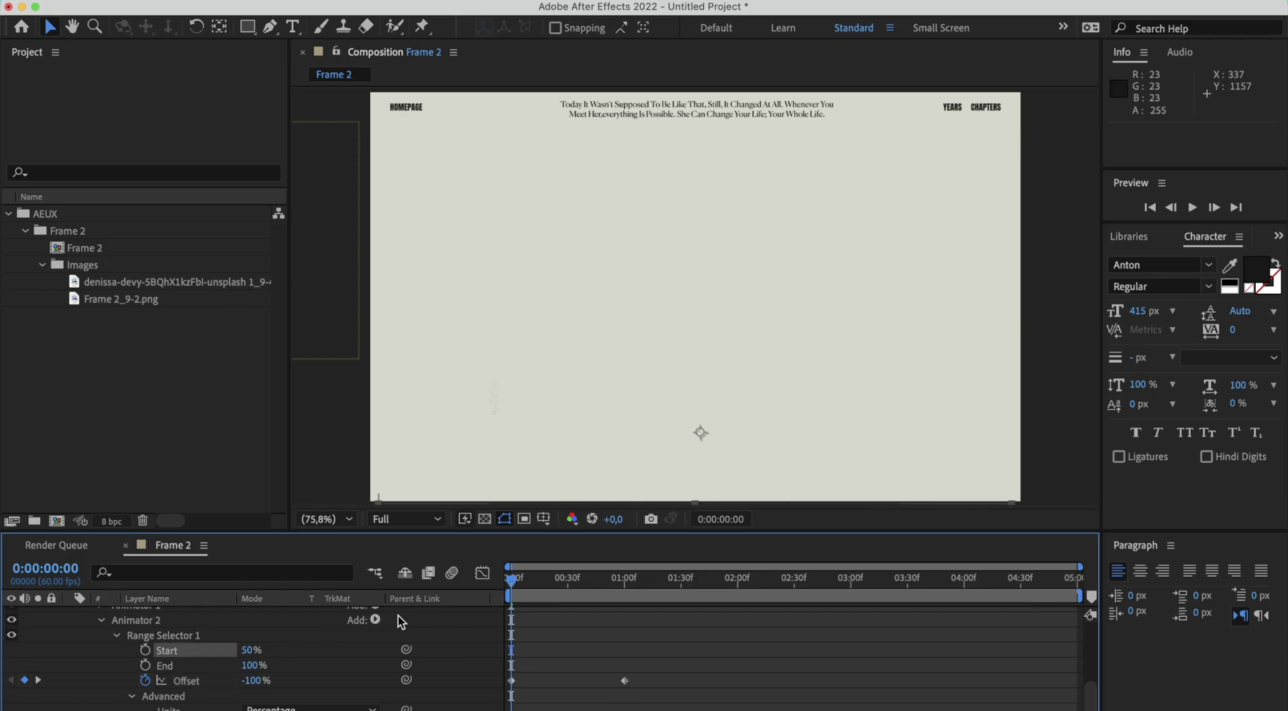
pyautogui.press('space')
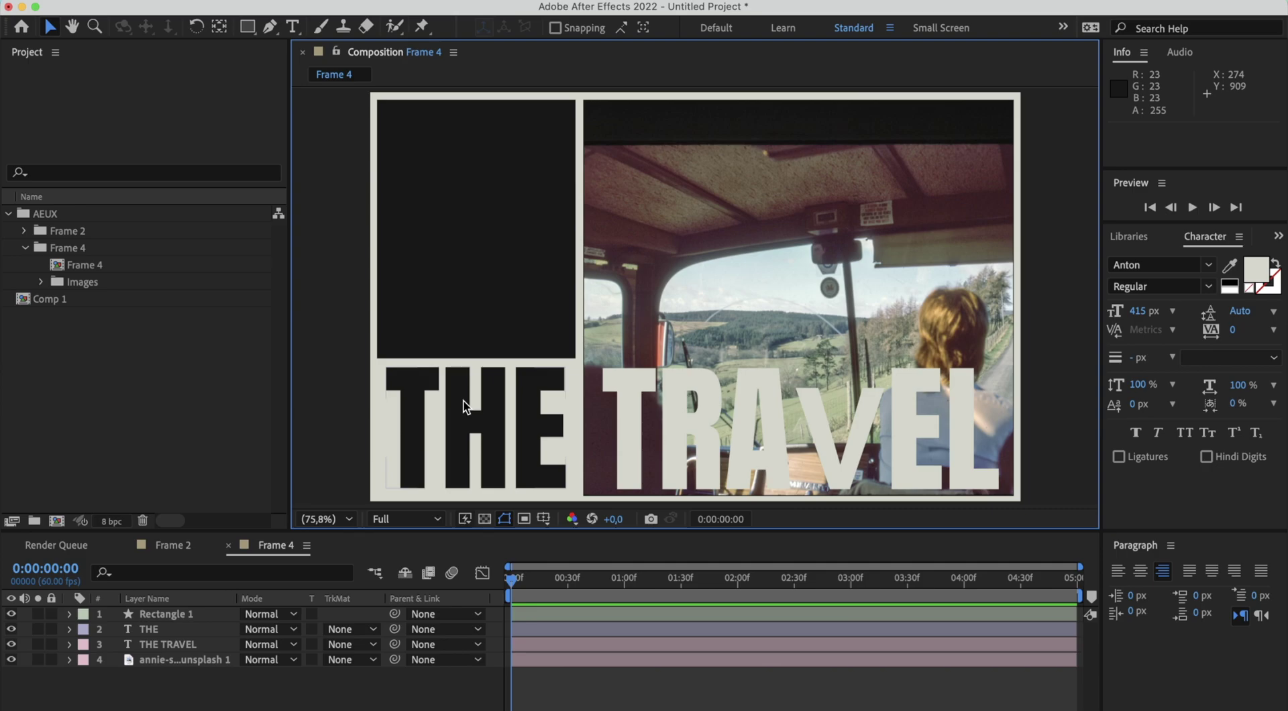
pyautogui.press(',')
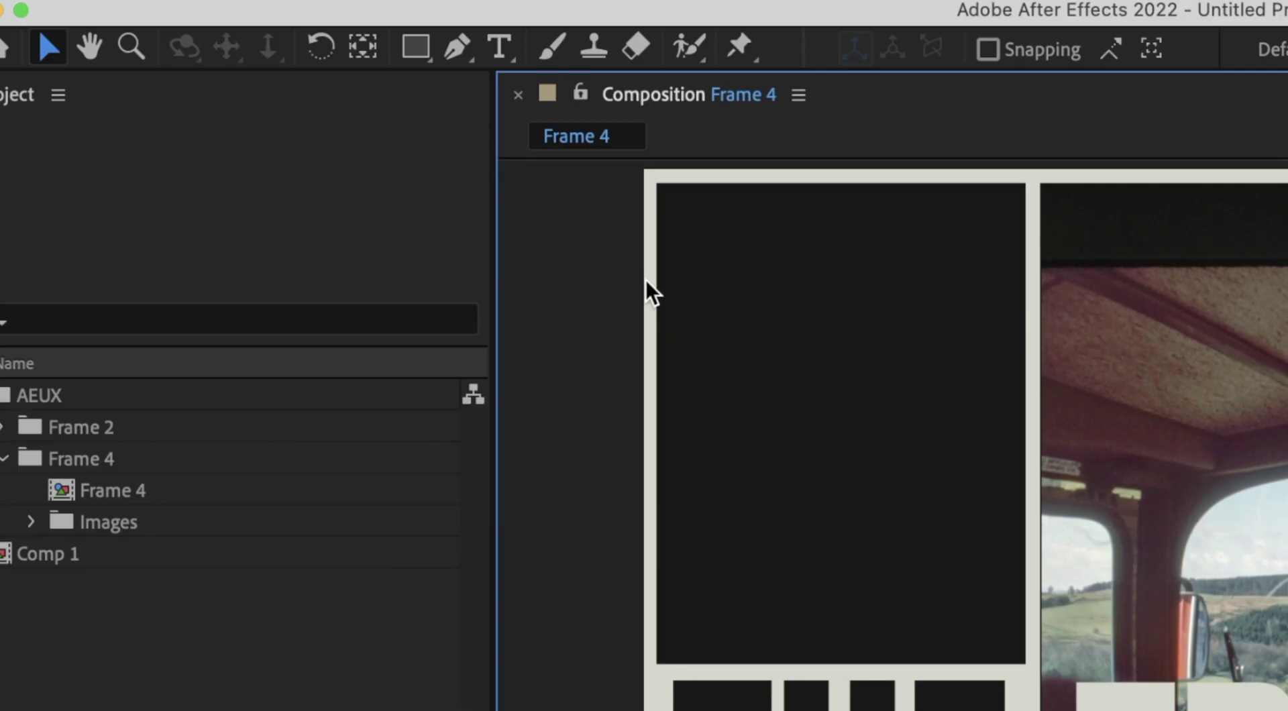
# - Draw a rectangle over the right-hand photo and set it as the photo's Alpha Matte 'Shape Layer 1'
pyautogui.press('q')
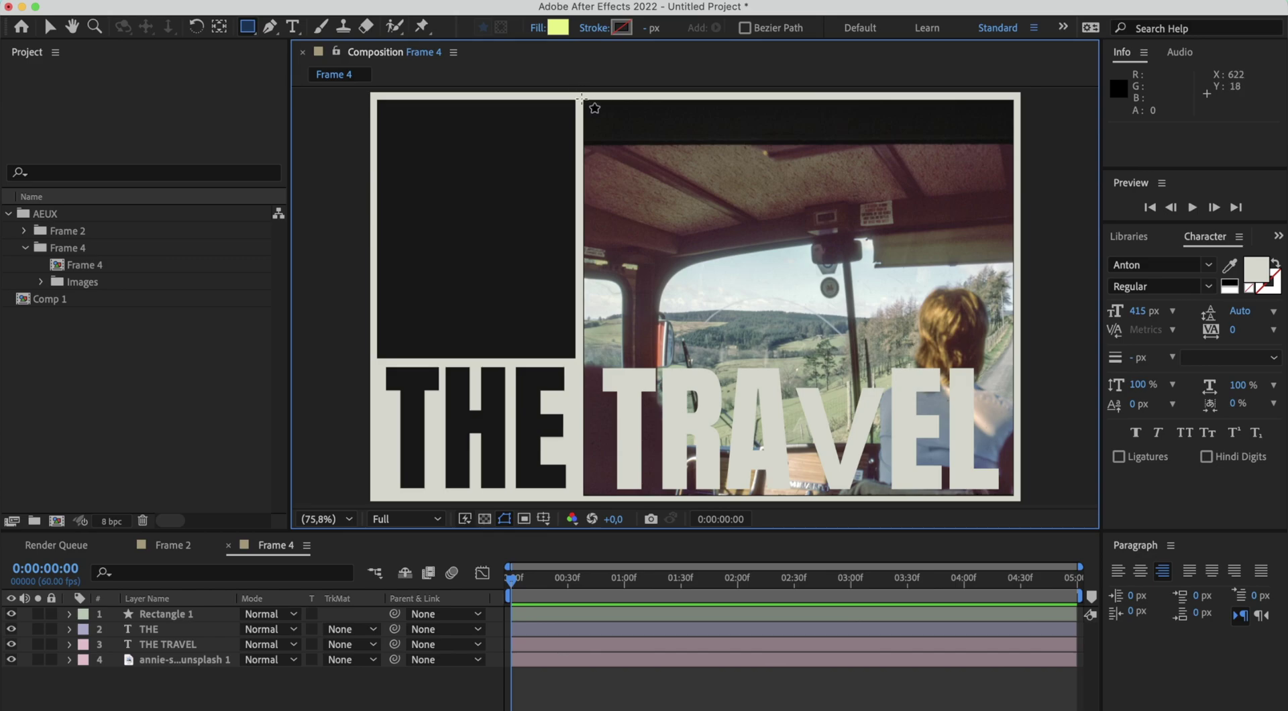
pyautogui.moveTo(582, 99)
pyautogui.mouseDown()
pyautogui.moveTo(772, 314)
pyautogui.moveTo(890, 384)
pyautogui.moveTo(1024, 507)
pyautogui.mouseUp()
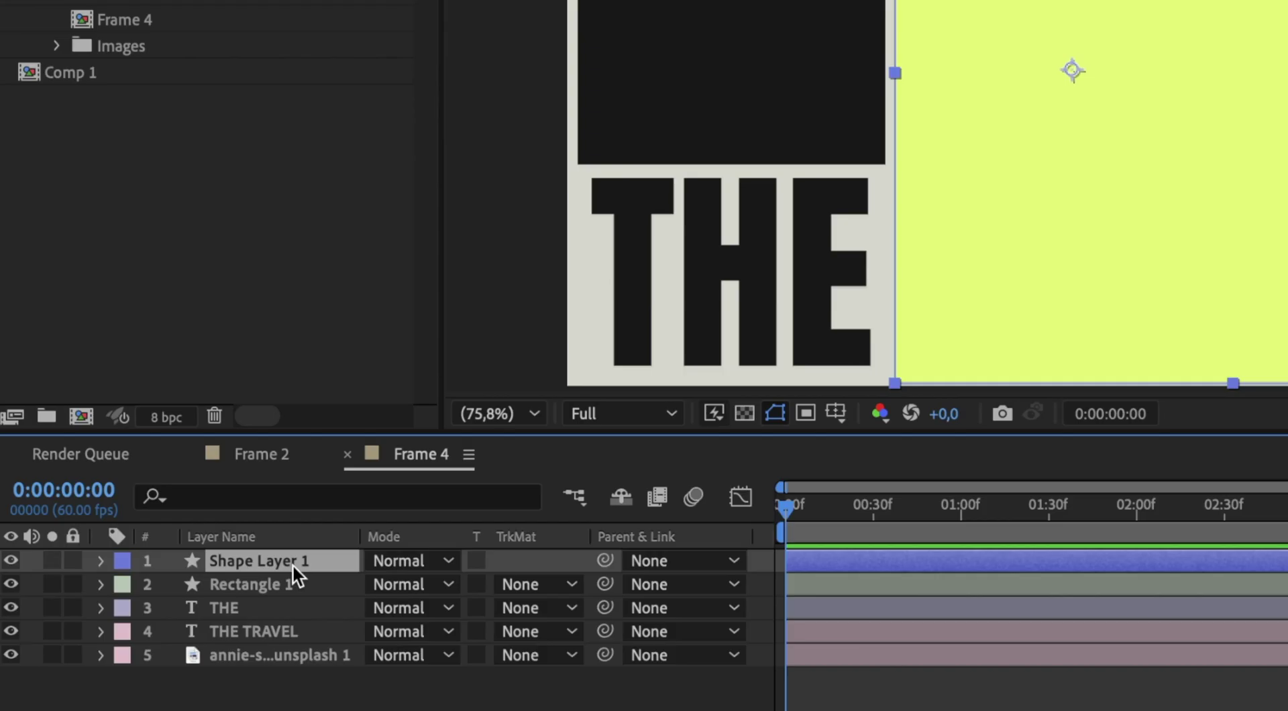
pyautogui.moveTo(294, 562); pyautogui.dragTo(287, 639)
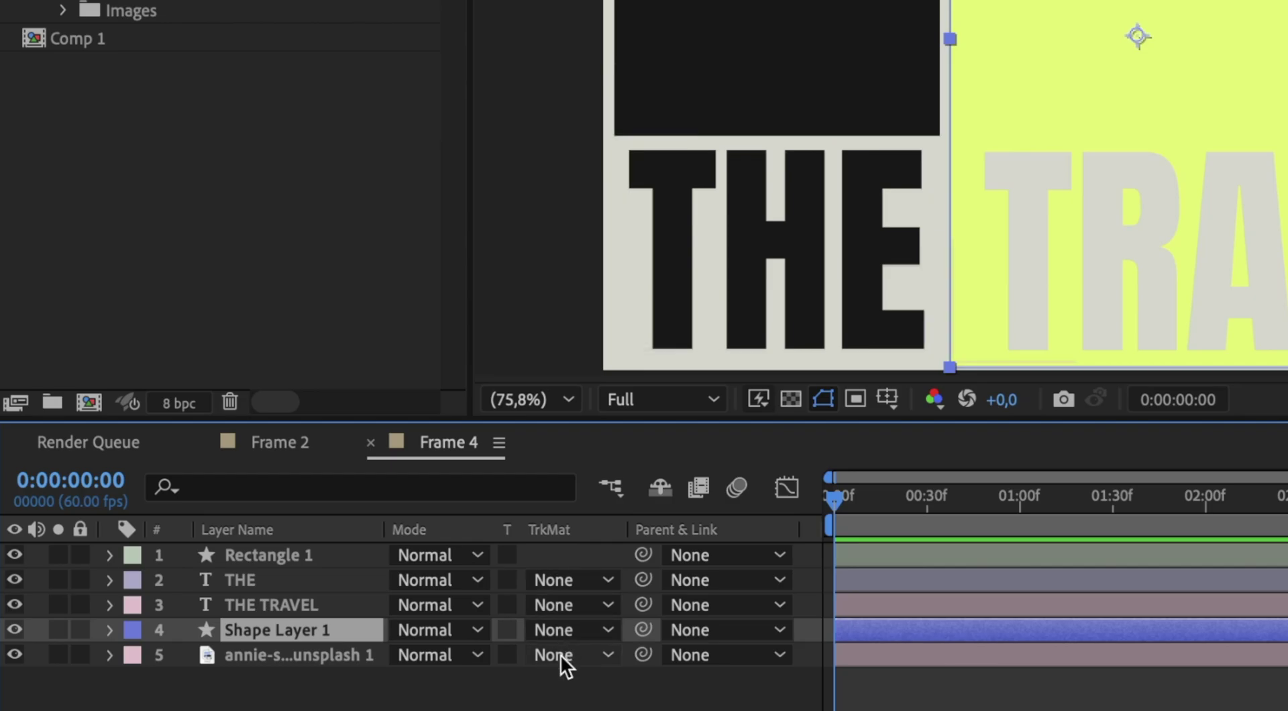
pyautogui.click(563, 658)
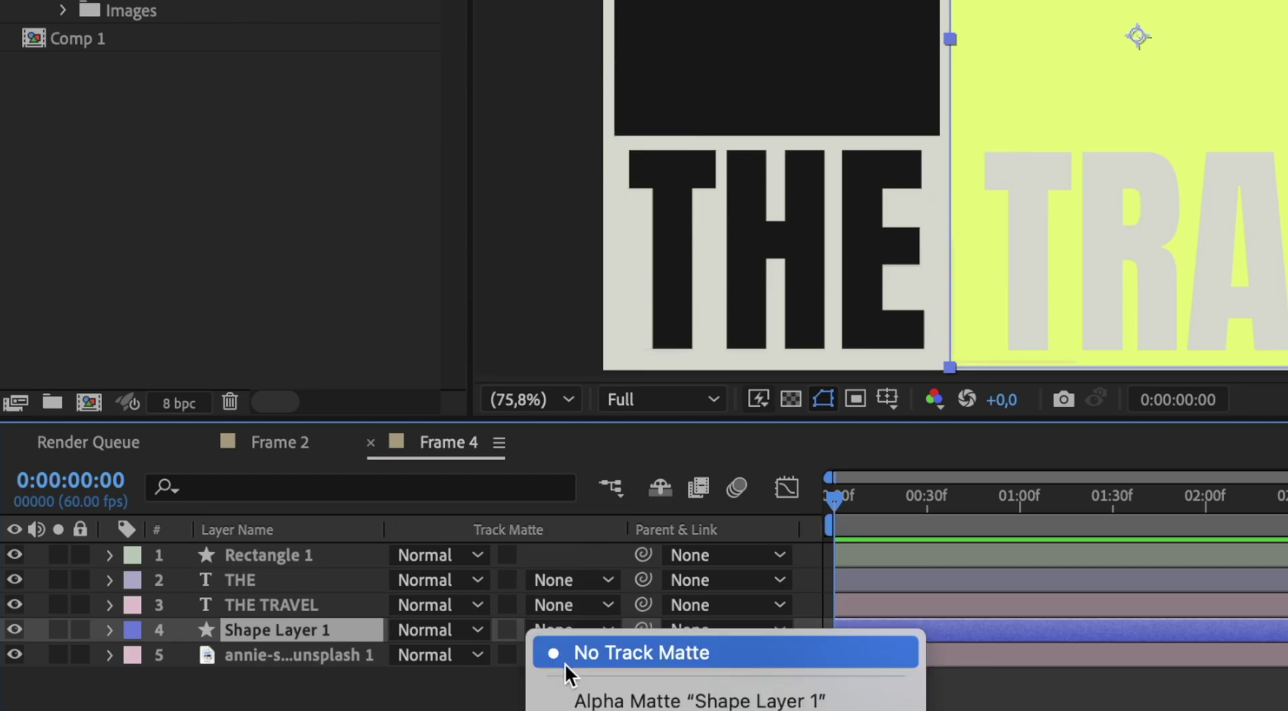
pyautogui.click(596, 701)
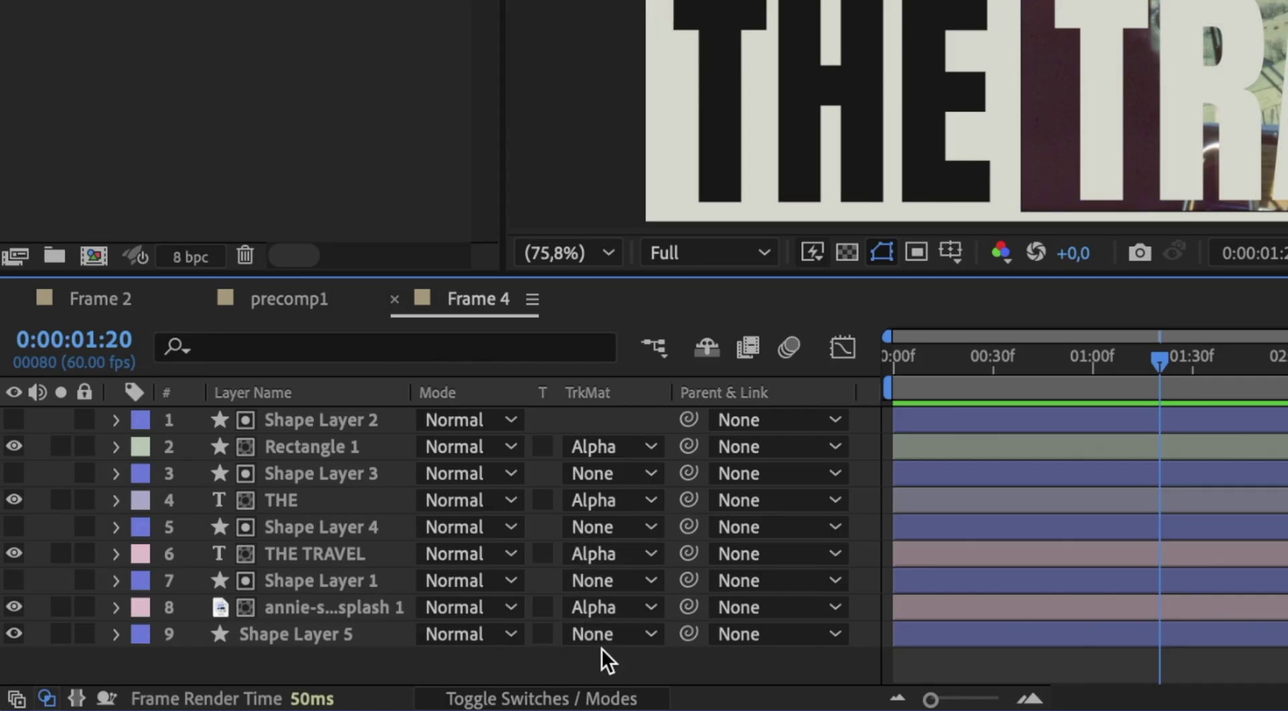
# - Test-move the matte shape left, undo the move, and reselect the photo layer
pyautogui.click(597, 699)
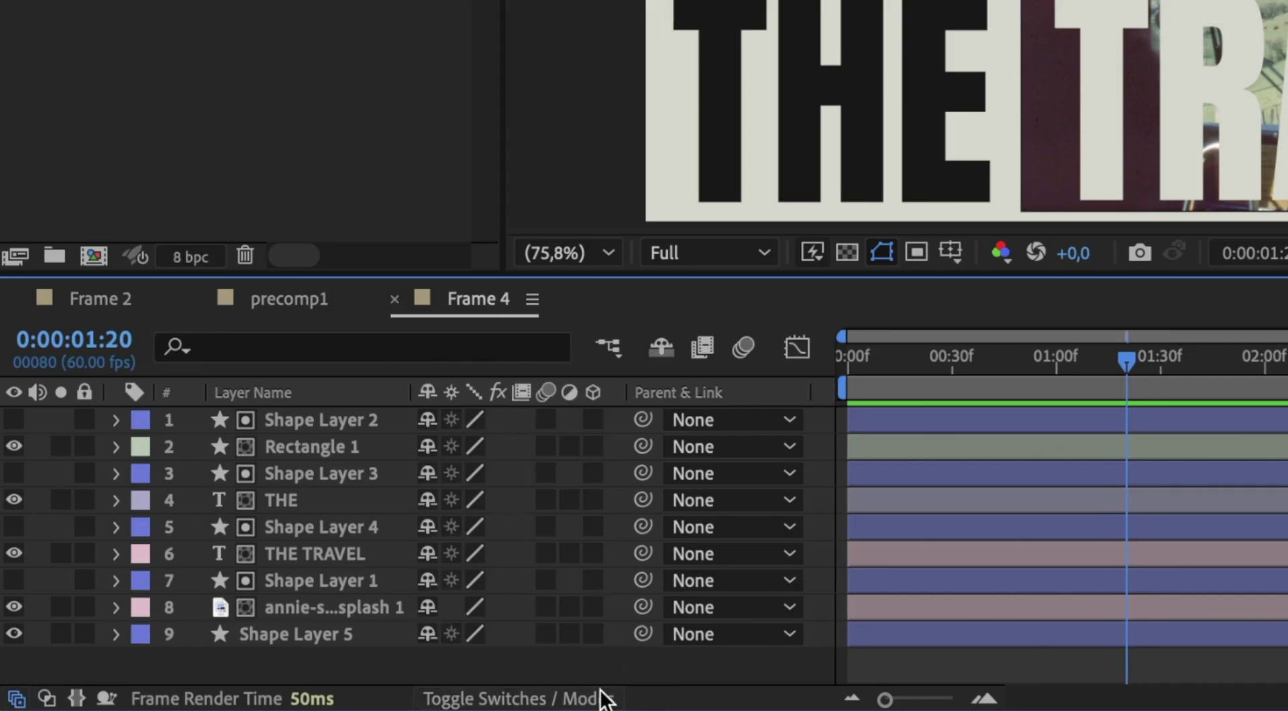
pyautogui.click(590, 699)
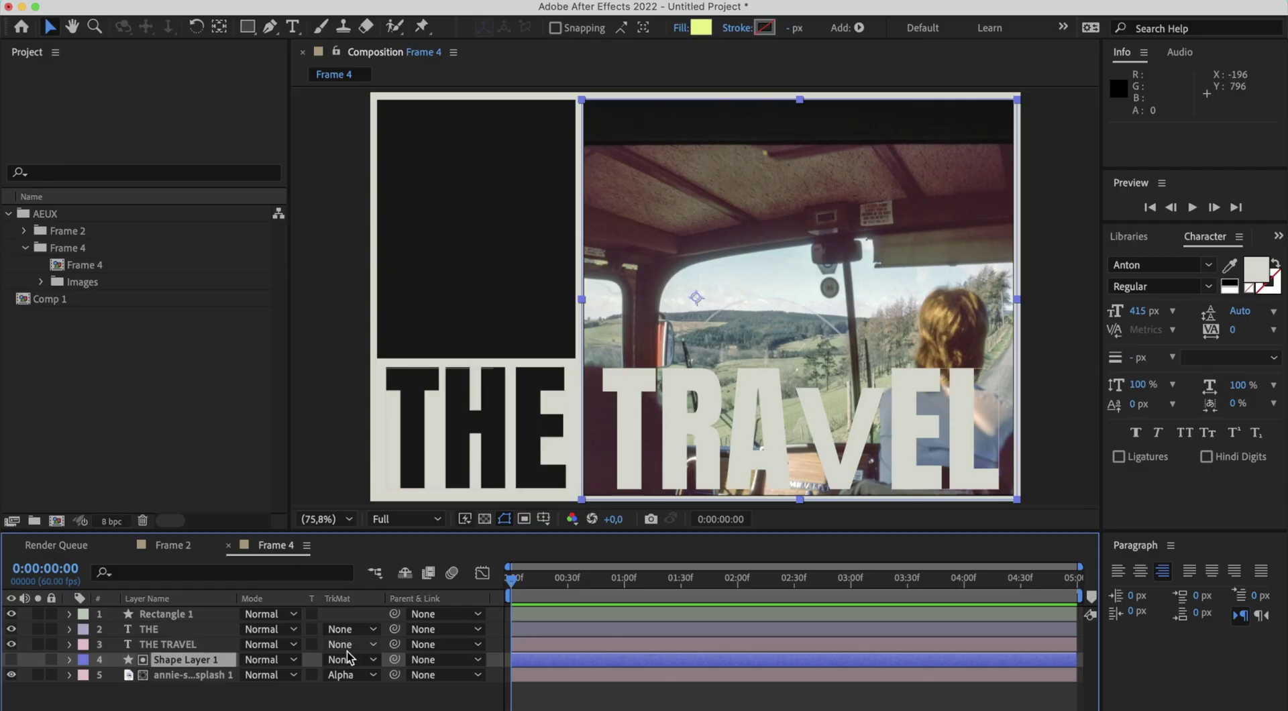
pyautogui.moveTo(973, 195); pyautogui.dragTo(614, 200)
pyautogui.moveTo(940, 198); pyautogui.dragTo(530, 211)
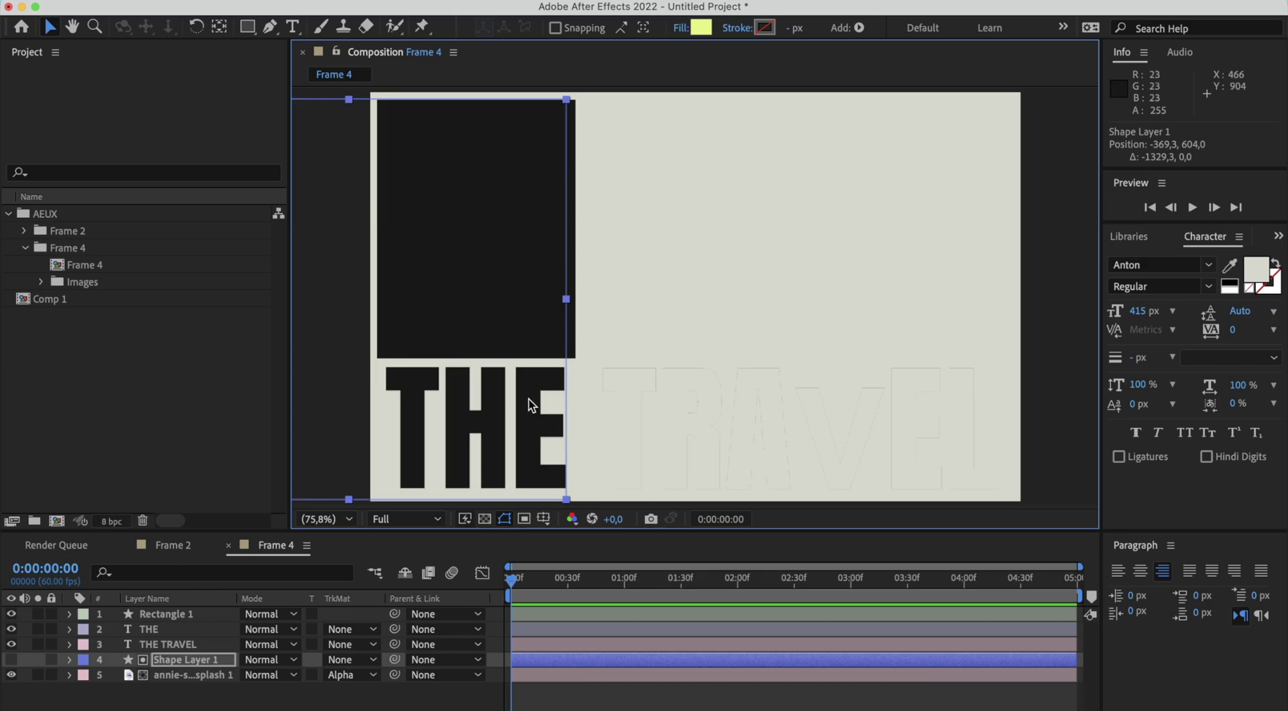
pyautogui.press('super+z')
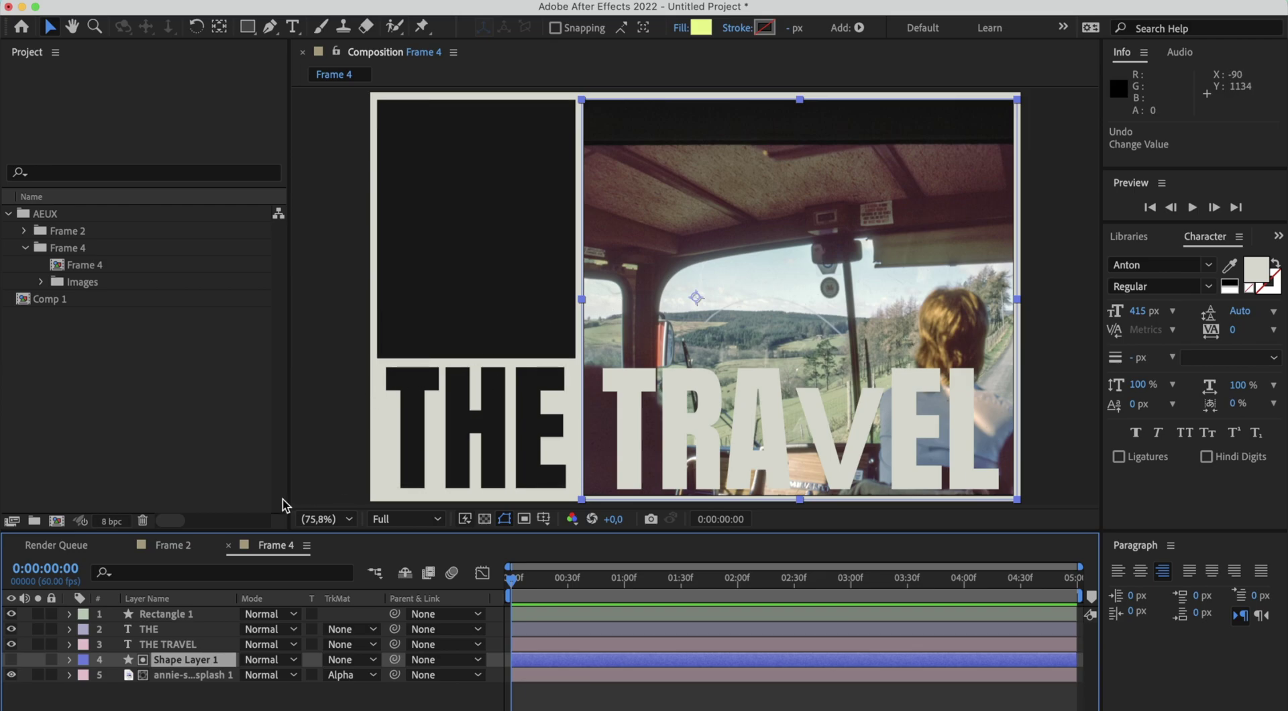
pyautogui.click(199, 677)
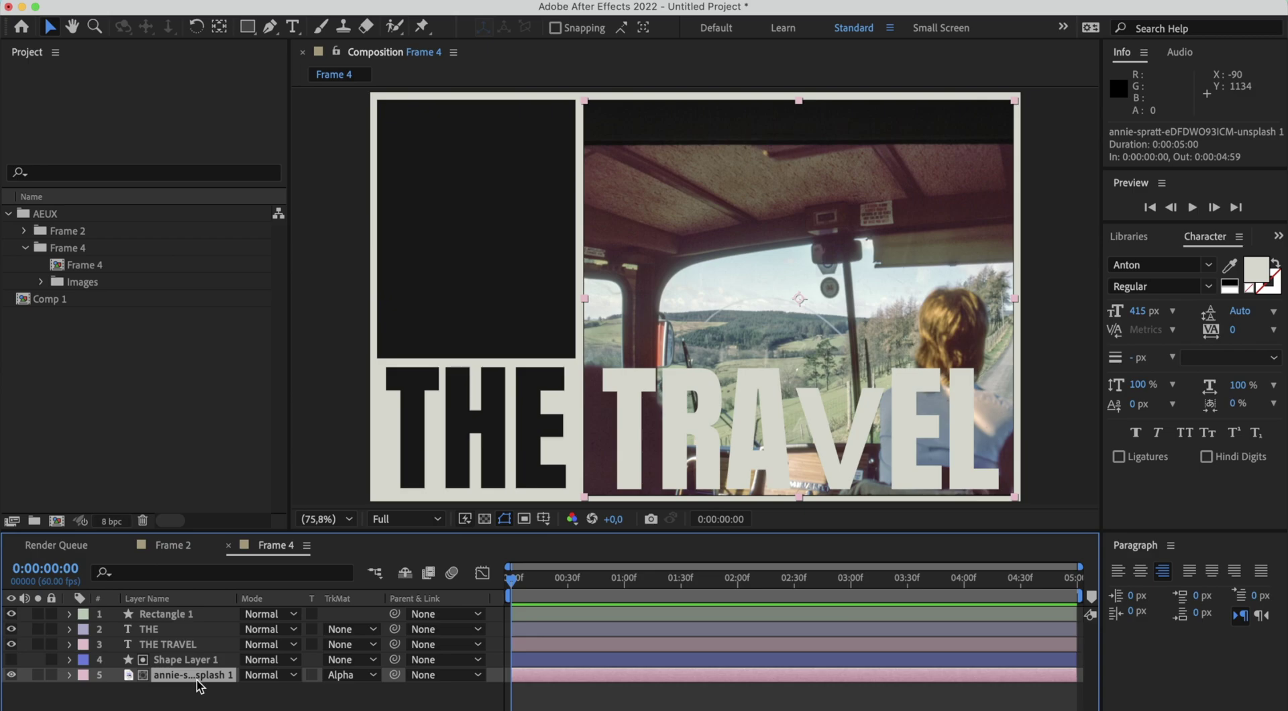
# - Keyframe the photo's Position at 0 and 1 second, sliding it left out of its frame at 0
pyautogui.press('p')
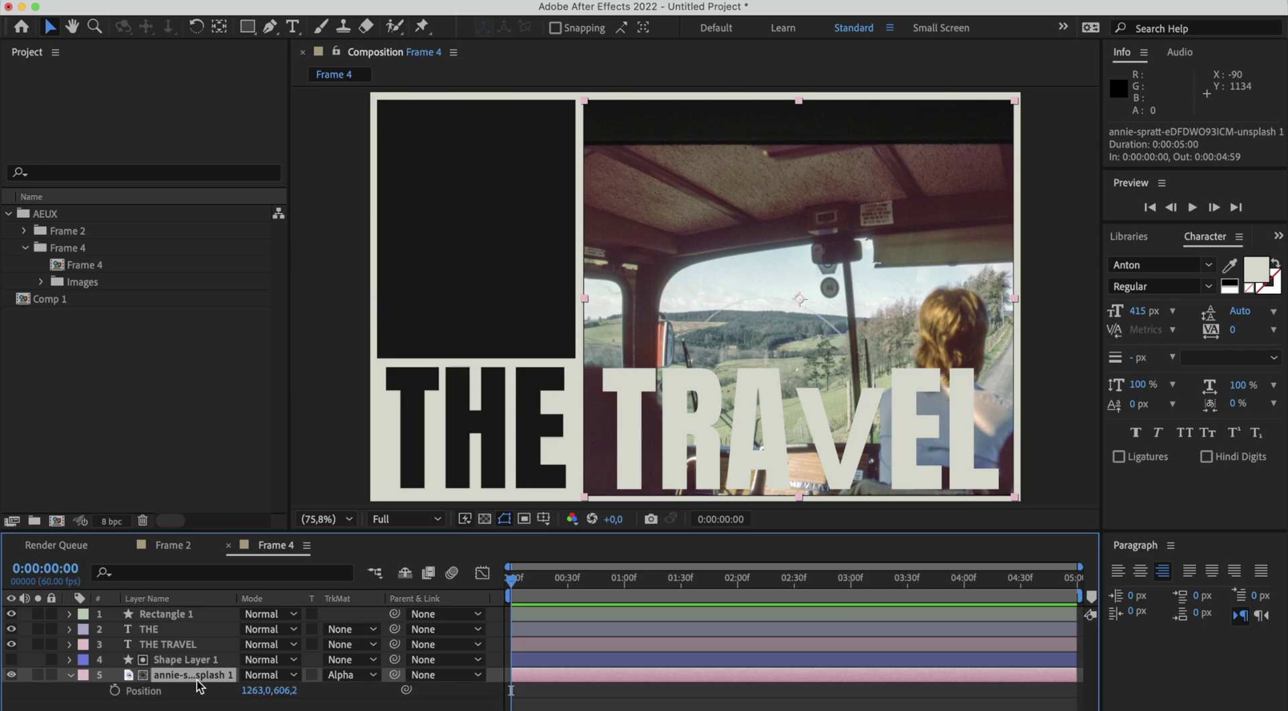
pyautogui.click(115, 690)
pyautogui.moveTo(511, 578); pyautogui.dragTo(531, 578)
pyautogui.moveTo(622, 586); pyautogui.dragTo(625, 589)
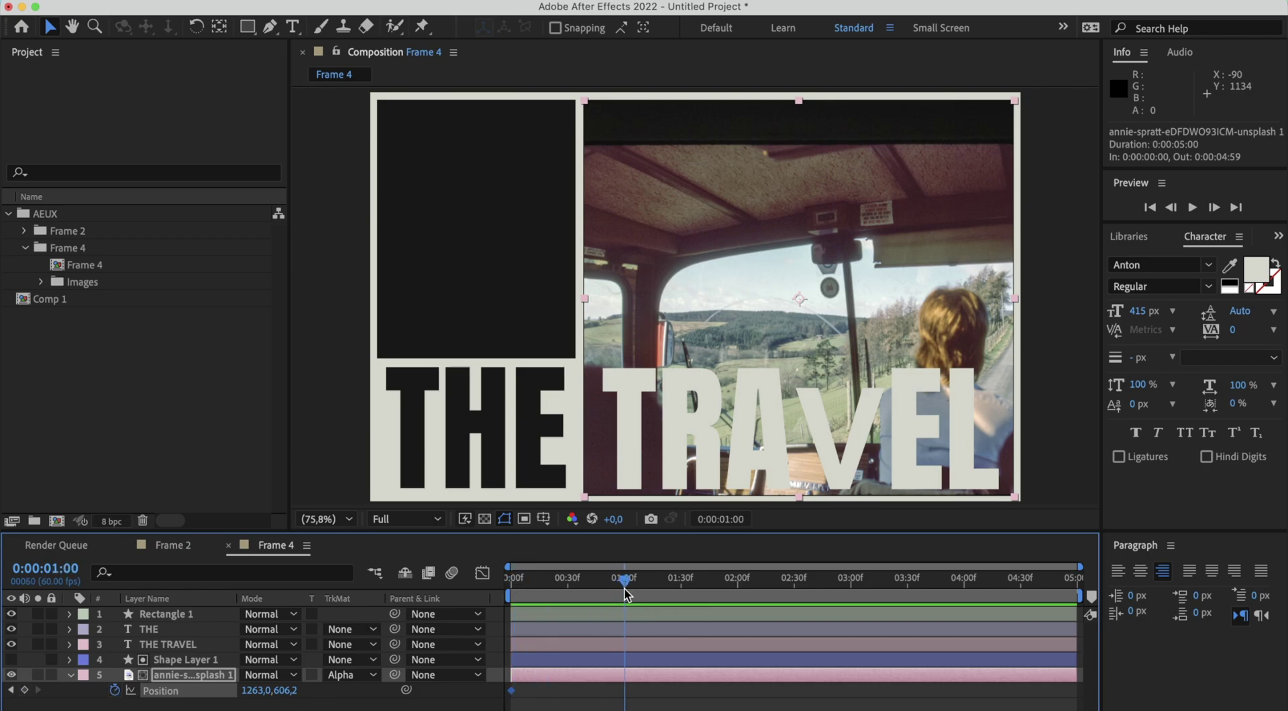
pyautogui.click(24, 690)
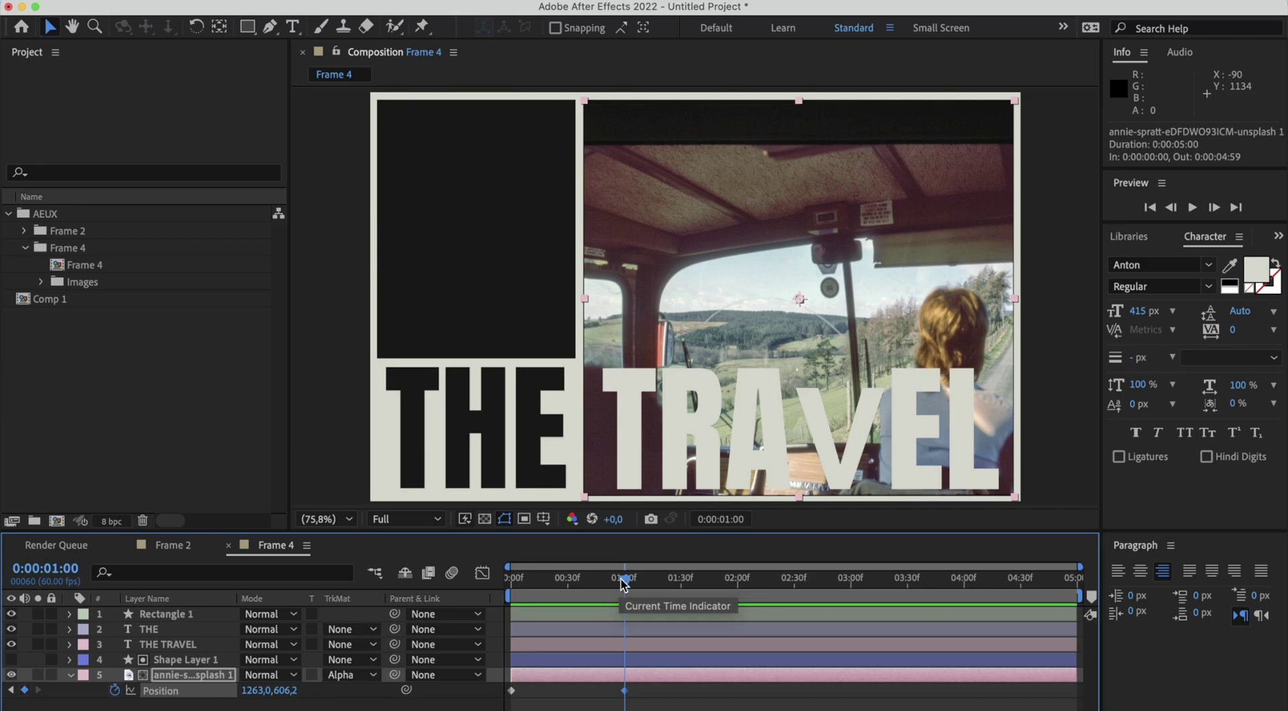
pyautogui.moveTo(624, 584); pyautogui.dragTo(511, 581)
pyautogui.click(932, 265)
pyautogui.moveTo(932, 265); pyautogui.dragTo(474, 254)
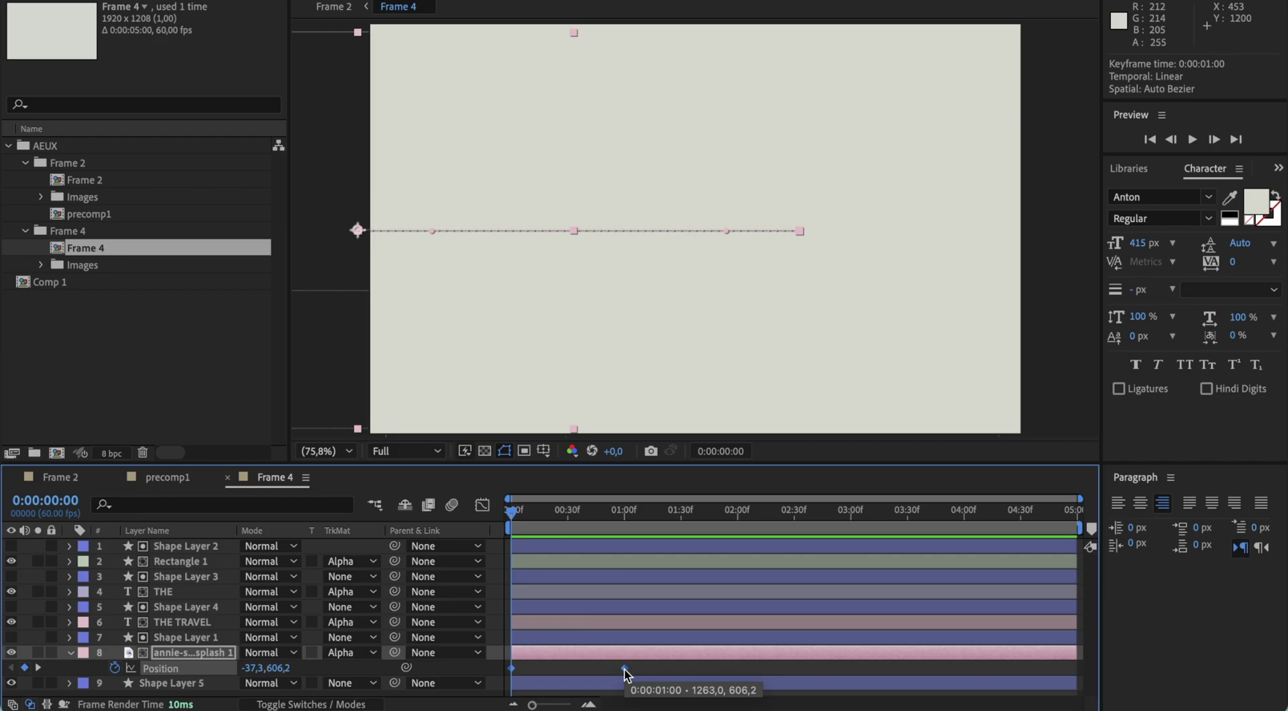
# - Apply Easy Ease to the photo's Position keyframes, check the speed graph, and preview
pyautogui.rightClick(624, 669)
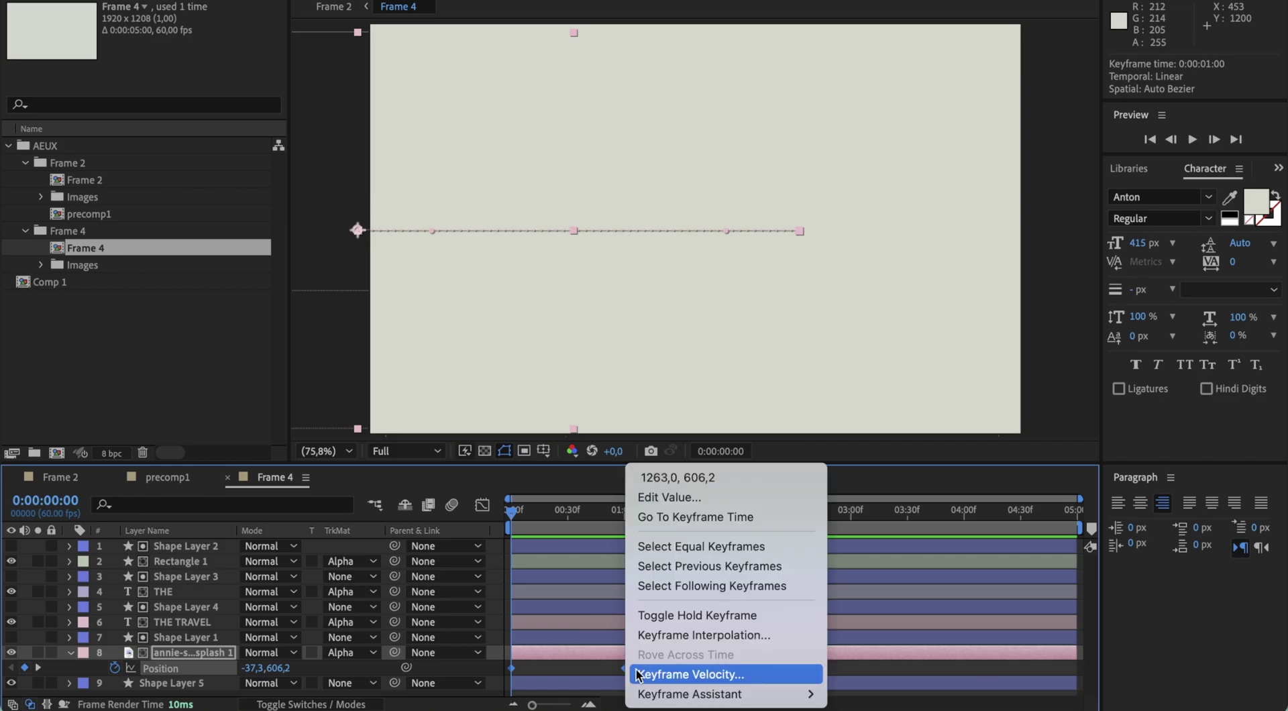
pyautogui.moveTo(712, 698)
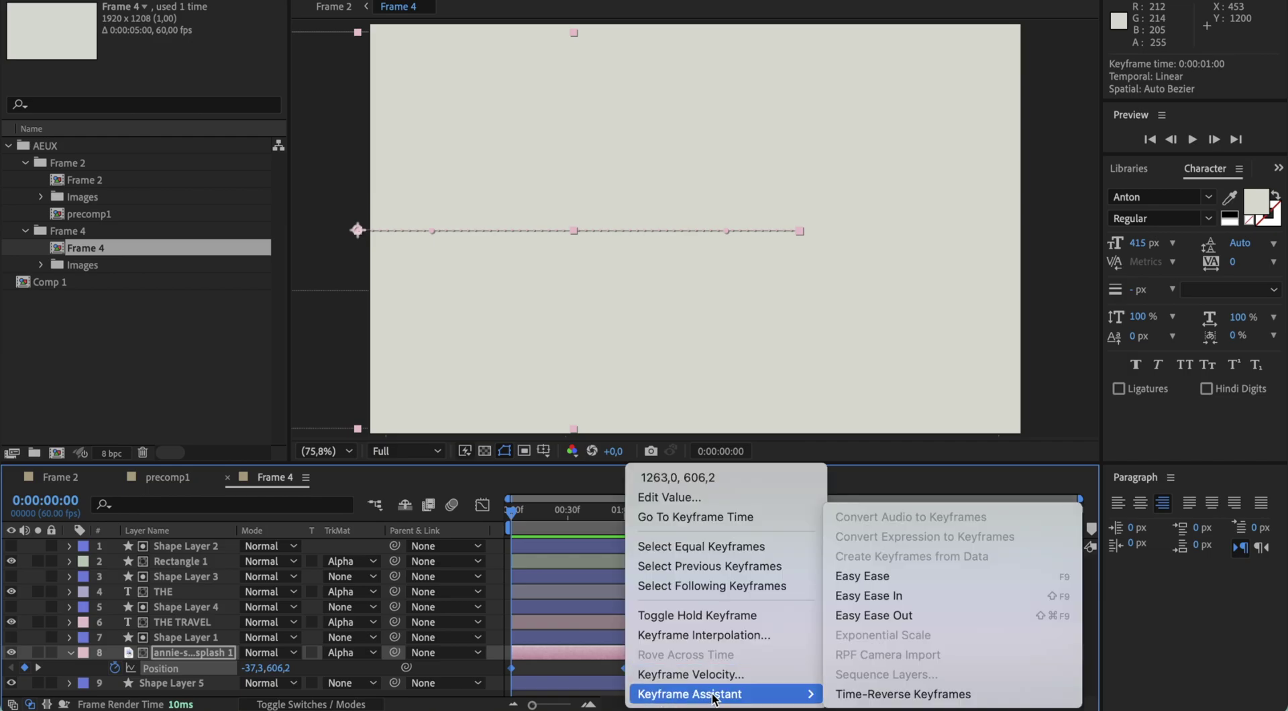
pyautogui.click(887, 581)
pyautogui.click(482, 507)
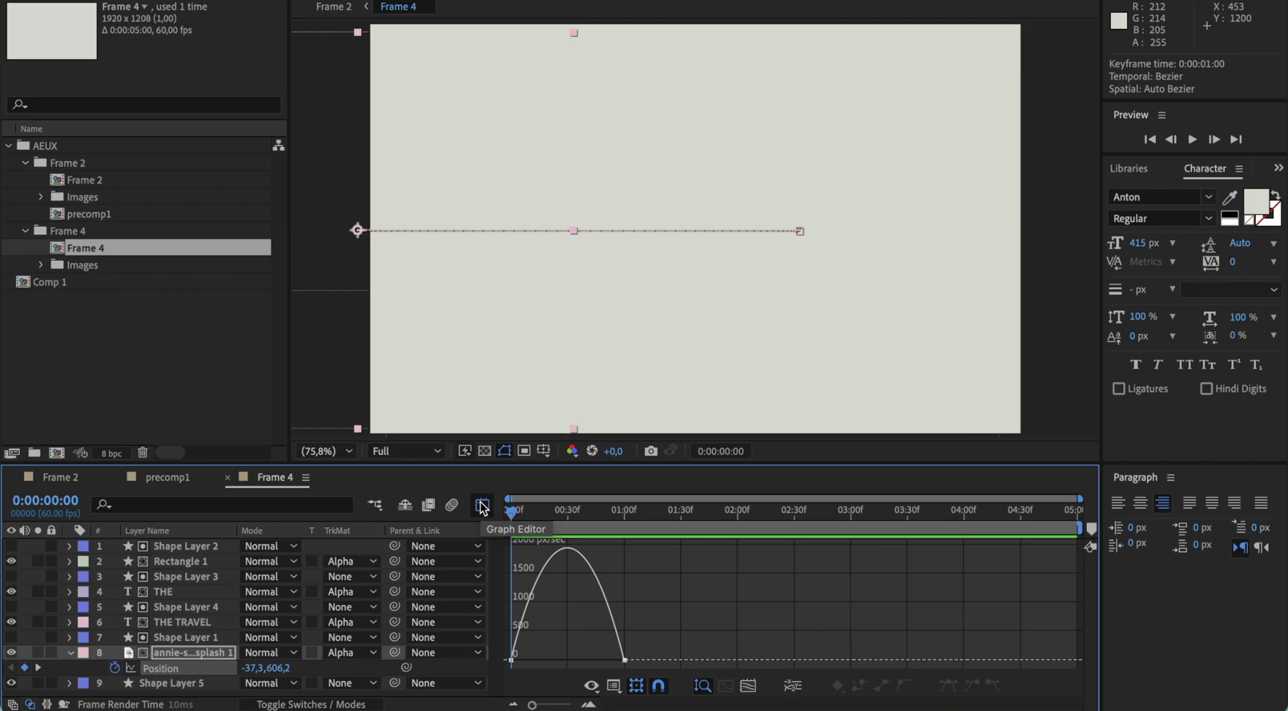
pyautogui.moveTo(642, 645); pyautogui.dragTo(567, 660)
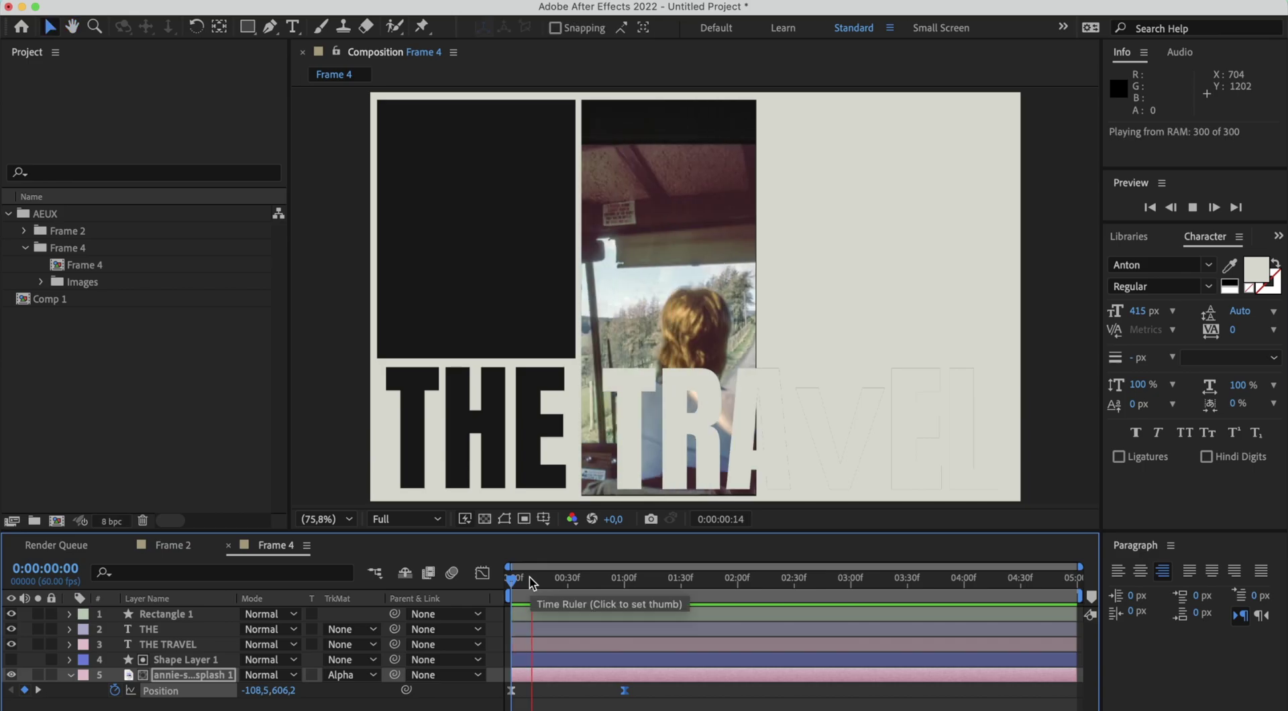
pyautogui.click(336, 95)
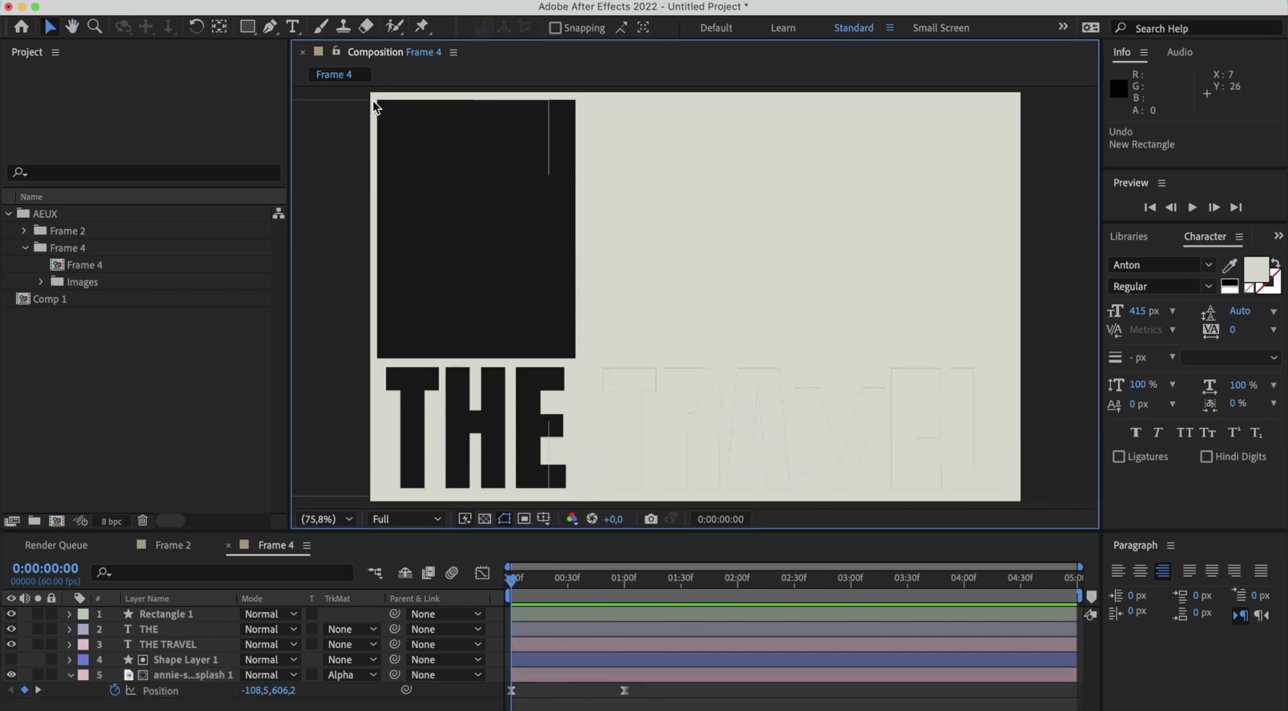
# - Draw a rectangle over the black box and set it as Rectangle 1's Alpha Matte 'Shape Layer 2'
pyautogui.press('q')
pyautogui.moveTo(374, 96); pyautogui.dragTo(579, 365)
pyautogui.press('v')
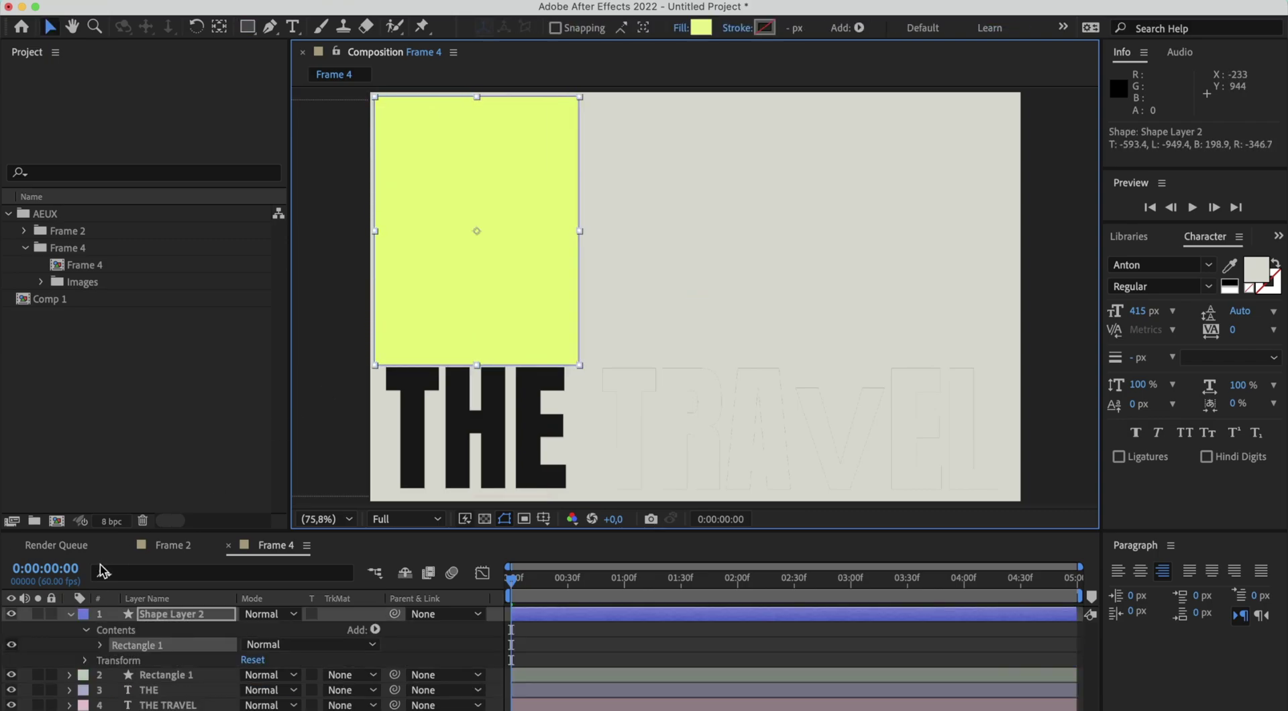
pyautogui.click(72, 614)
pyautogui.click(350, 629)
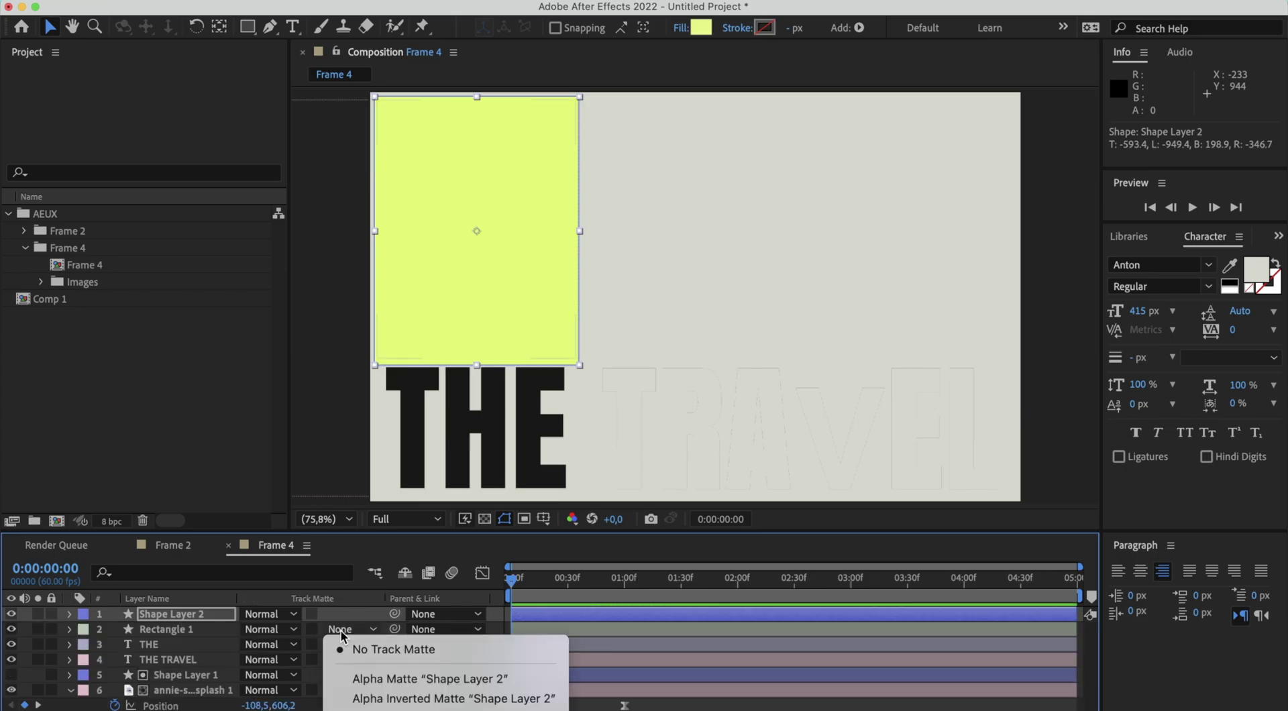
pyautogui.click(374, 679)
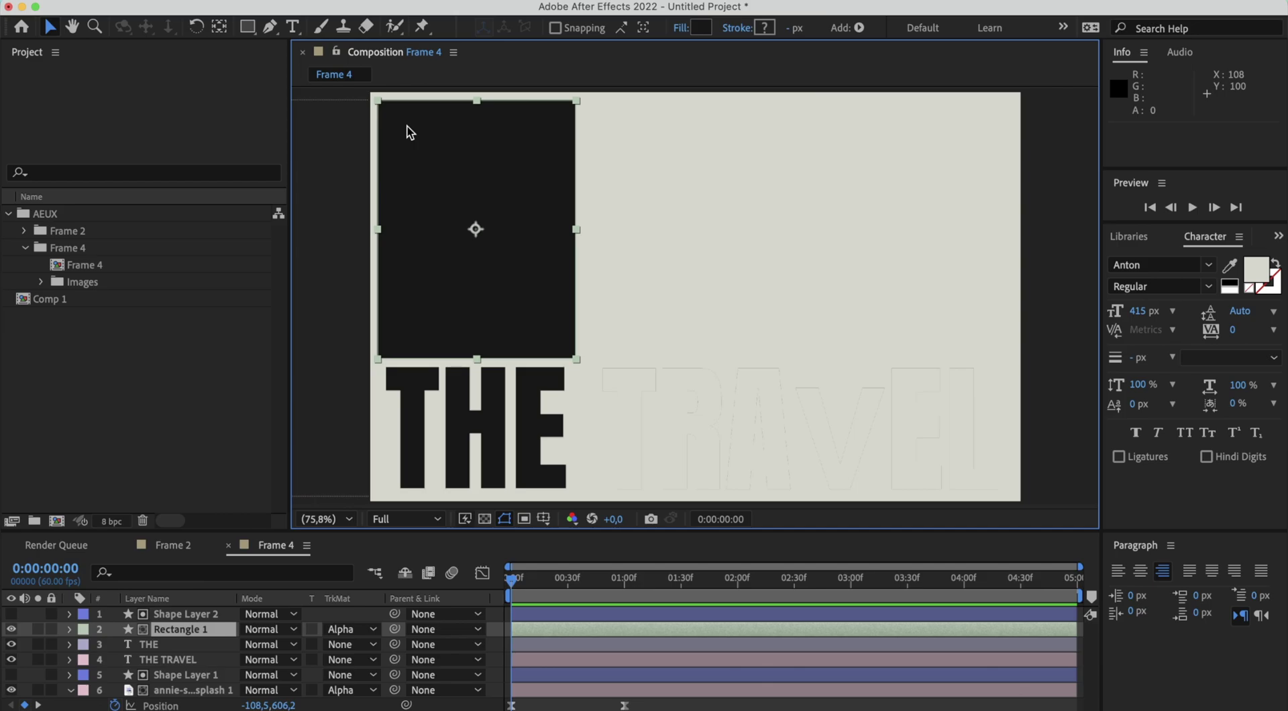
# - Keyframe Rectangle 1's Position from off-frame left (-288.9) at 0 to 312.5 at one second
pyautogui.press('p')
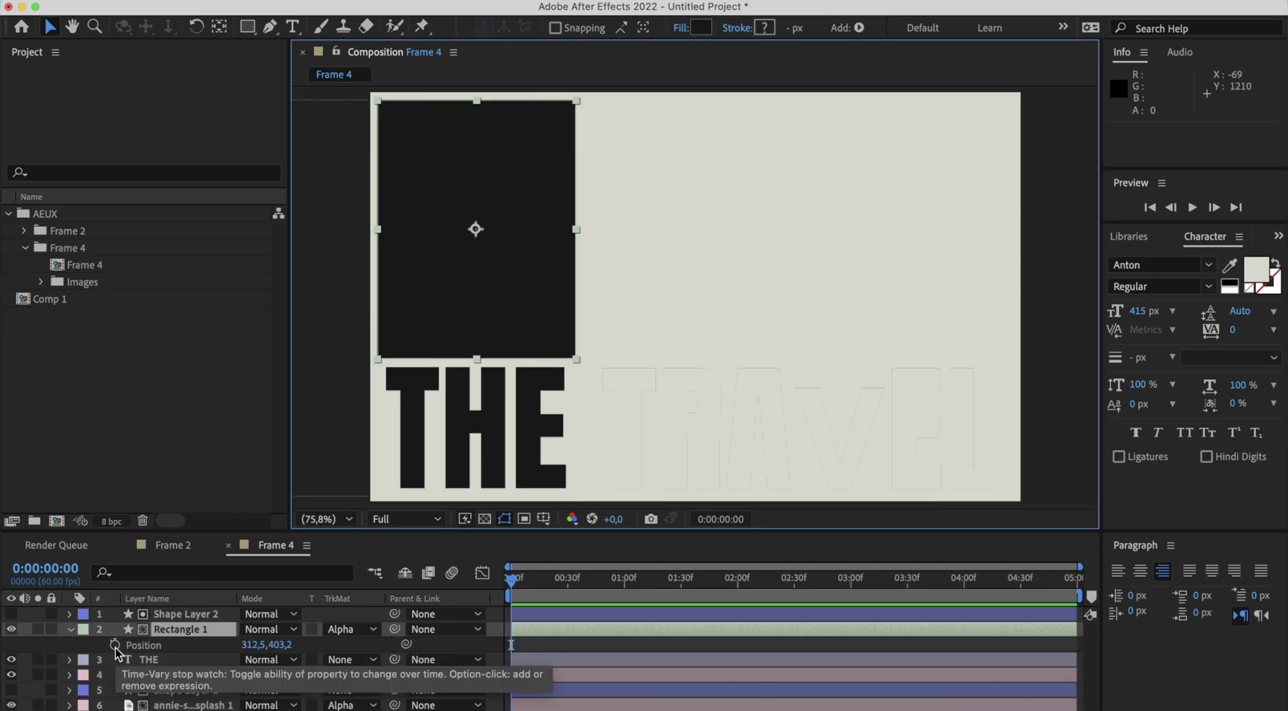
pyautogui.click(115, 644)
pyautogui.click(624, 577)
pyautogui.click(24, 644)
pyautogui.click(11, 644)
pyautogui.moveTo(440, 328); pyautogui.dragTo(236, 328)
# - Ease both Position keyframes with F9, check the speed graph, and preview the animation
pyautogui.moveTo(638, 654); pyautogui.dragTo(502, 638)
pyautogui.press('F9')
pyautogui.click(482, 572)
pyautogui.click(483, 572)
pyautogui.press('space')
pyautogui.press('space')
pyautogui.press('space')
pyautogui.press('space')
pyautogui.press('space')
pyautogui.press('space')
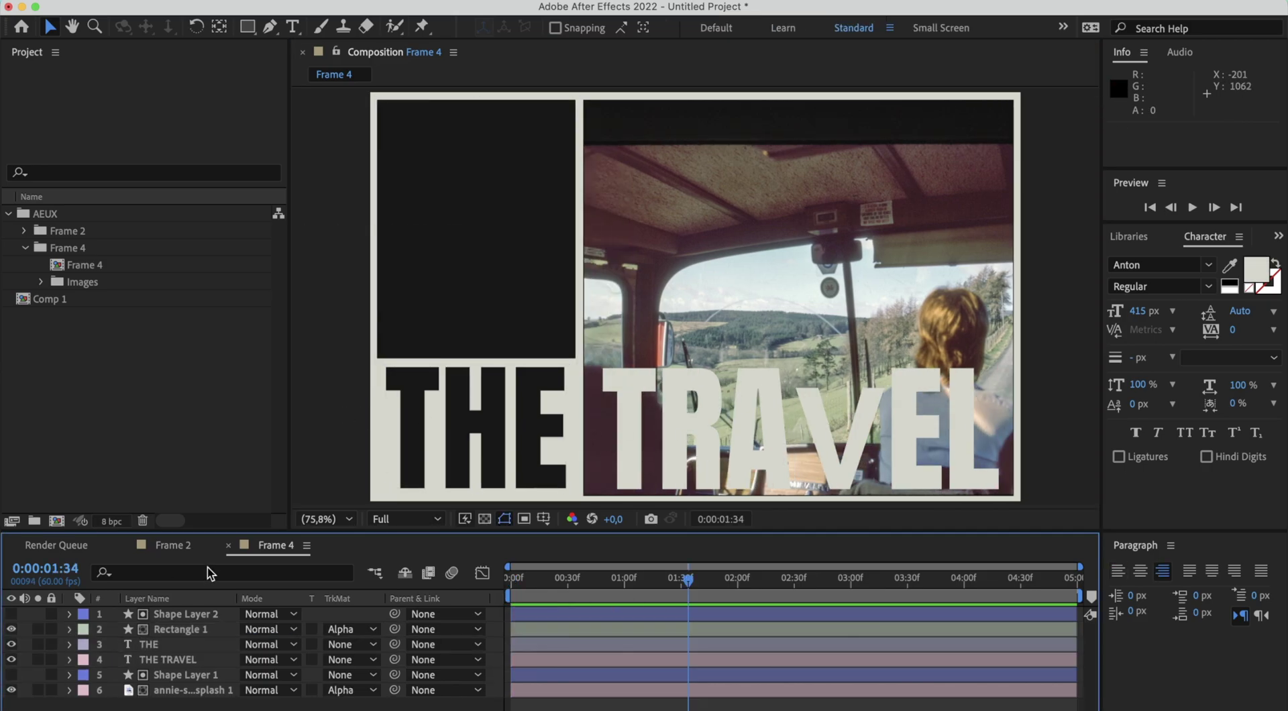
# - Draw rectangles over THE and TRAVEL and use them as alpha mattes for THE and THE TRAVEL
pyautogui.press('q')
pyautogui.moveTo(377, 361); pyautogui.dragTo(581, 495)
pyautogui.moveTo(599, 360); pyautogui.dragTo(1007, 492)
pyautogui.press('v')
pyautogui.moveTo(171, 613); pyautogui.dragTo(184, 682)
pyautogui.click(348, 660)
pyautogui.click(403, 699)
pyautogui.click(348, 689)
pyautogui.click(403, 693)
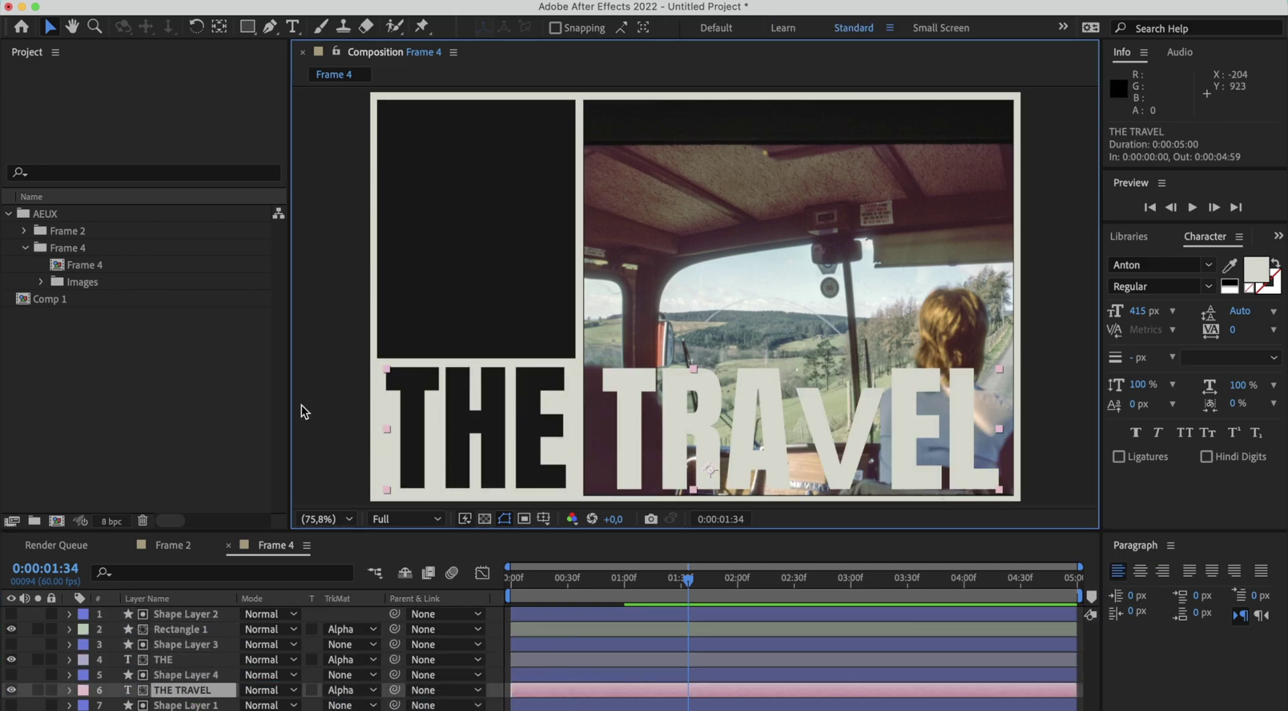
# - Keyframe both texts' Position so they rise from below the frame by 1 second, eased
pyautogui.click(470, 429)
pyautogui.keyDown('shift'); pyautogui.click(686, 428); pyautogui.keyUp('shift')
pyautogui.press('p')
pyautogui.hotkey('alt', 'shift', 'p')
pyautogui.press('Home')
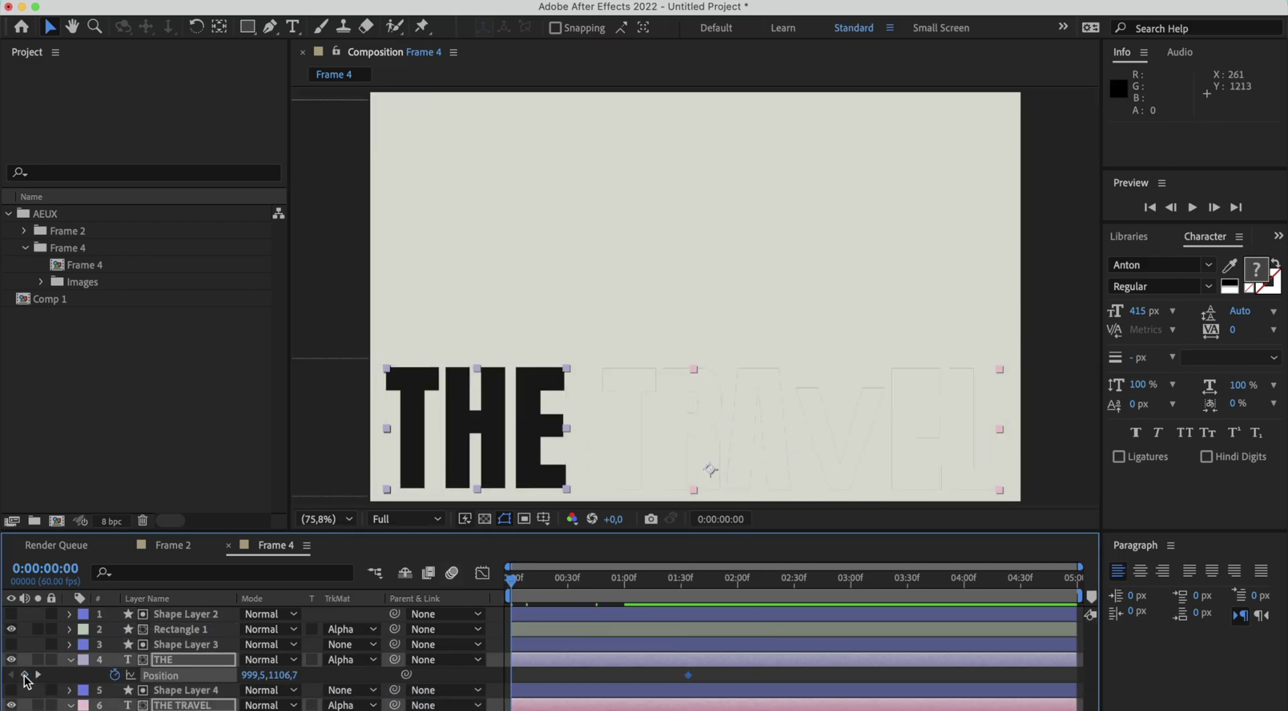
pyautogui.hotkey('alt', 'shift', 'p')
pyautogui.moveTo(689, 675); pyautogui.dragTo(625, 675)
pyautogui.moveTo(690, 422); pyautogui.dragTo(690, 621)
pyautogui.hotkey('shift', 'F3')
pyautogui.hotkey('shift', 'F3')
pyautogui.hotkey('shift', 'F3')
pyautogui.hotkey('shift', 'F3')
# - Preview the rise, nudge THE TRAVEL slightly up at 1 second, and replay from the start
pyautogui.press('space')
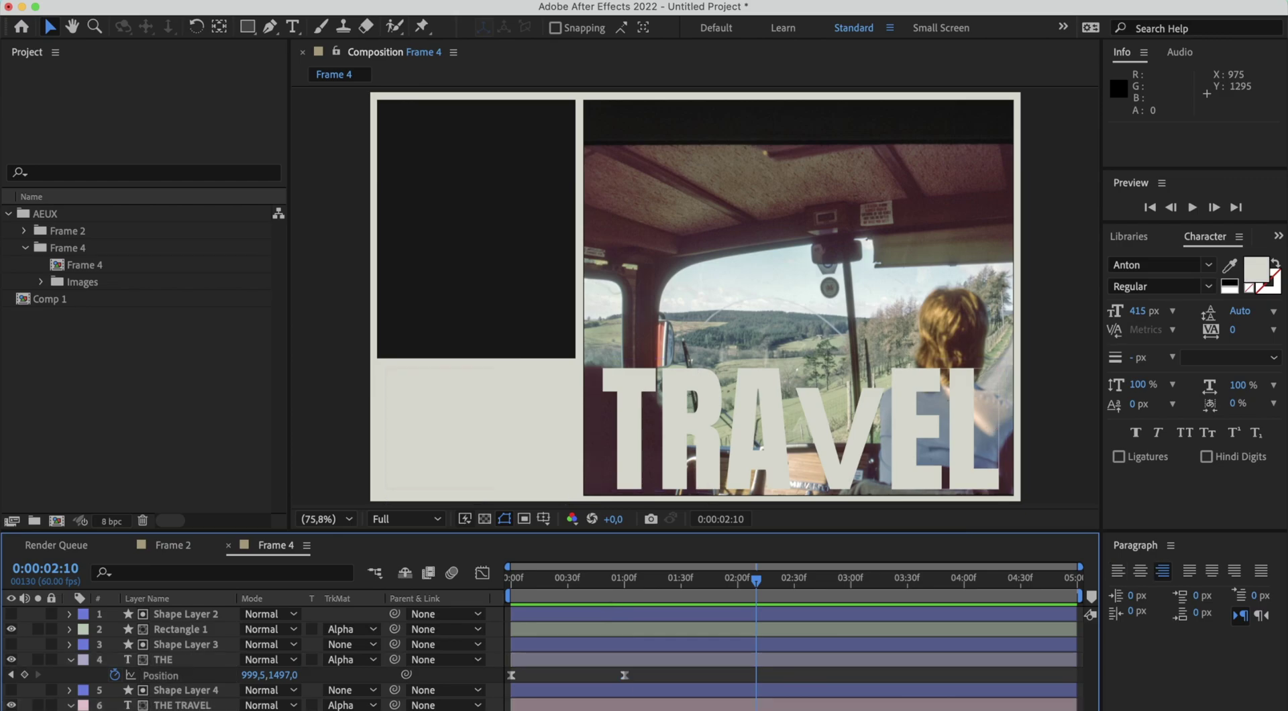
pyautogui.press('k')
pyautogui.moveTo(489, 503); pyautogui.dragTo(489, 448)
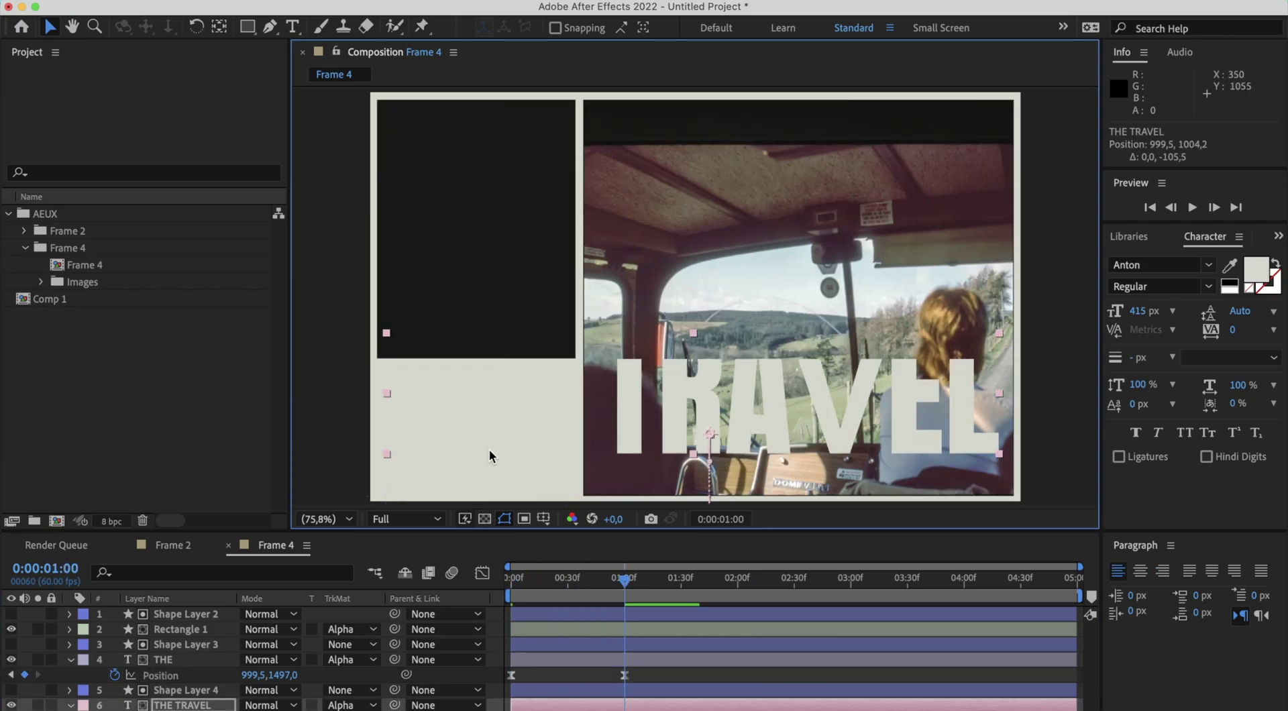
pyautogui.press(',')
pyautogui.press('Home')
pyautogui.press('space')
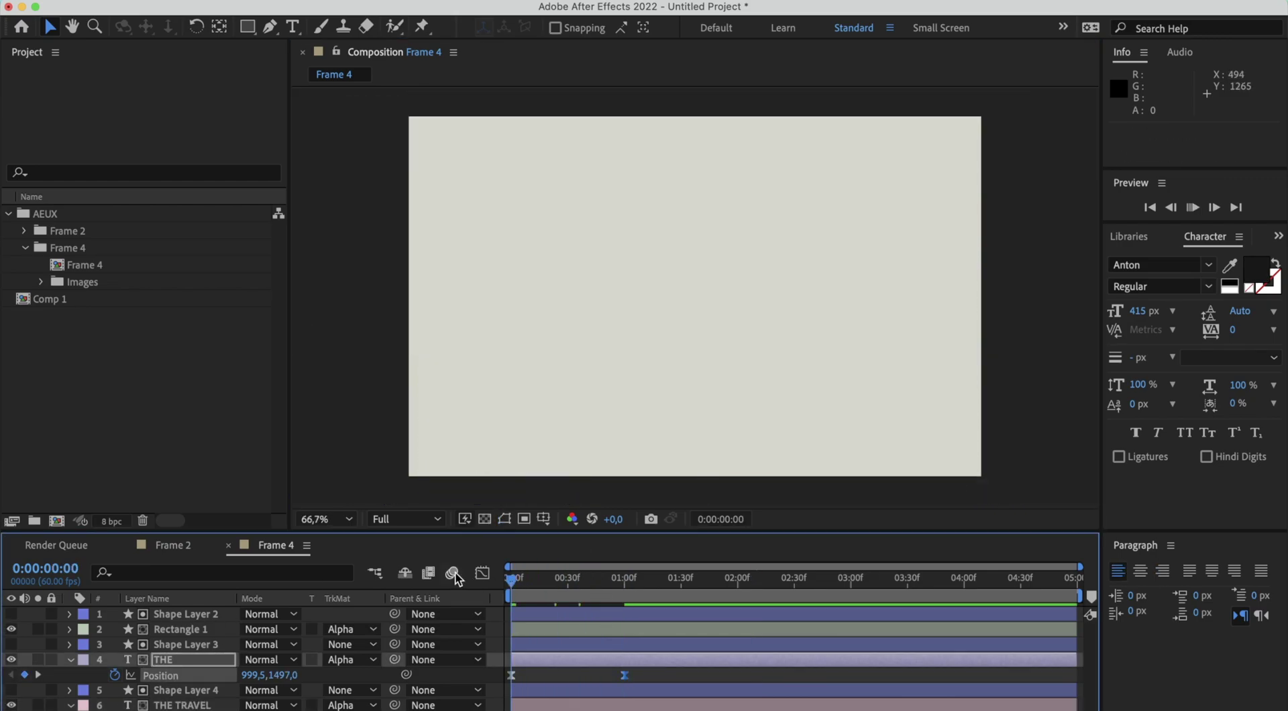
# - Shift THE's Position keyframes a few frames later and preview the new timing
pyautogui.press('space')
pyautogui.hotkey('alt', 'shift', 'Right')
pyautogui.press('space')
pyautogui.press('space')
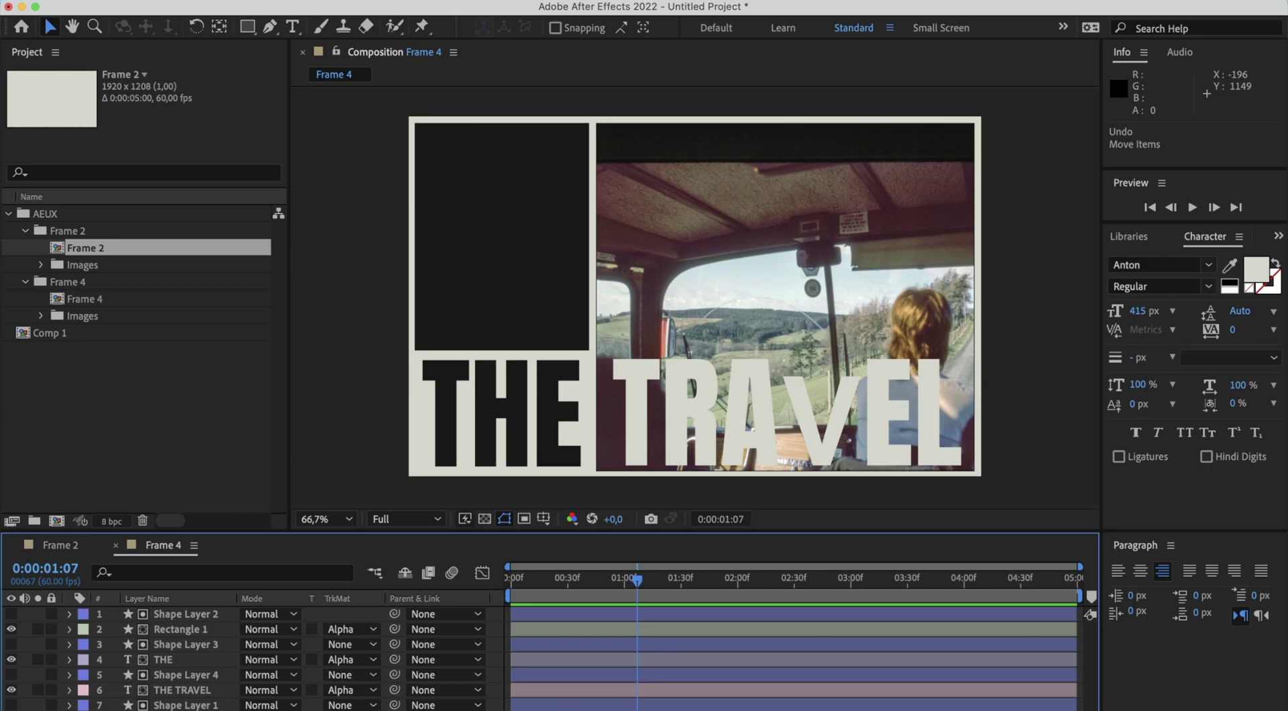
# - Open Frame 2 and place the Frame 4 composition below the A life diary layers
pyautogui.click(151, 302)
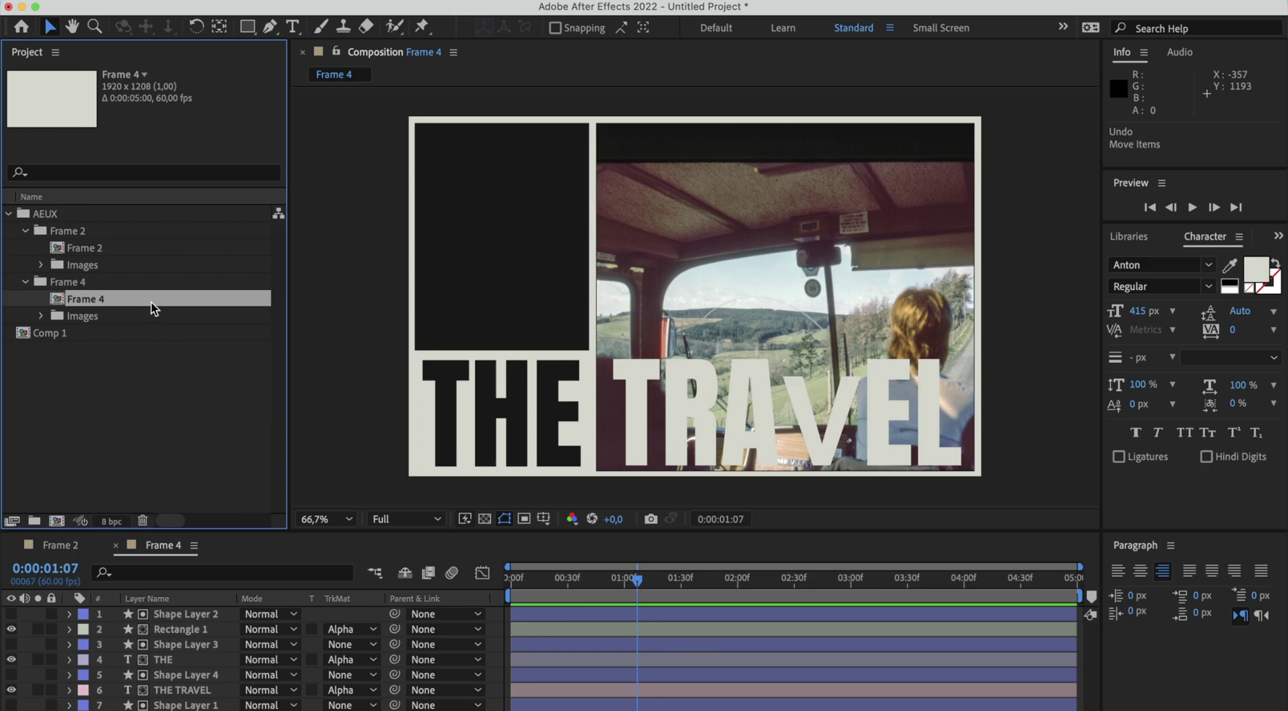
pyautogui.doubleClick(140, 248)
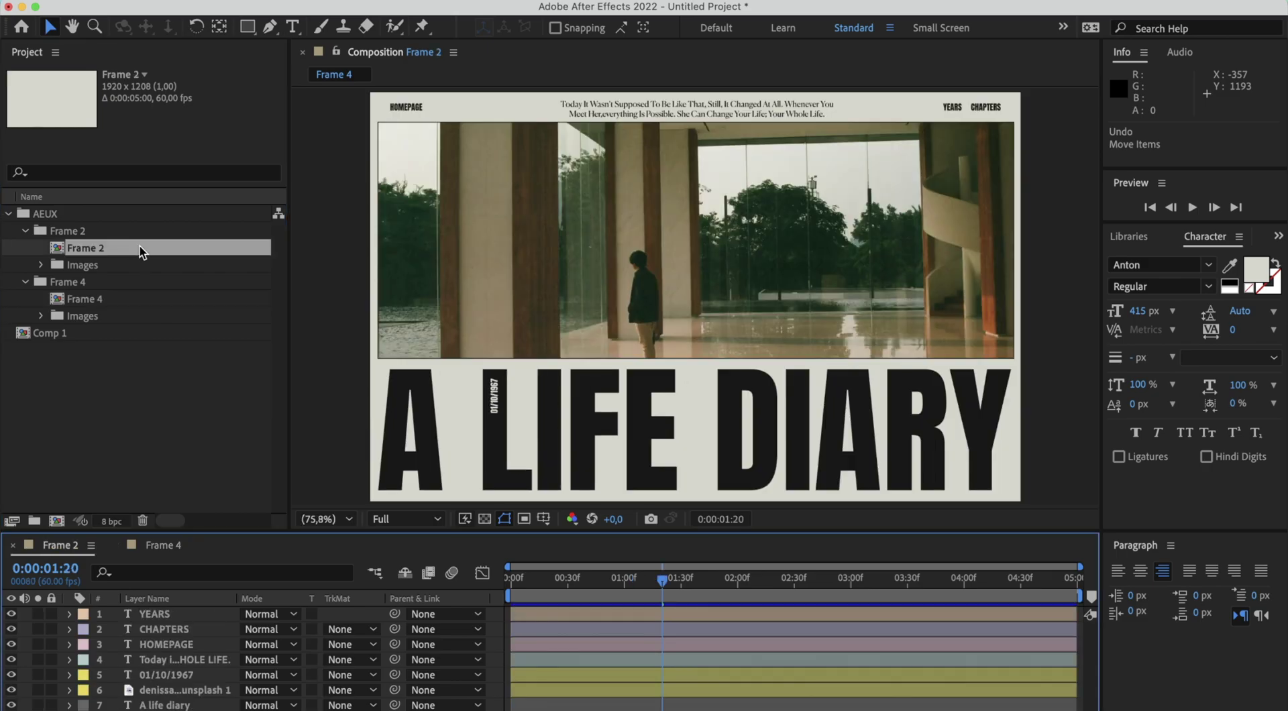
pyautogui.click(172, 299)
pyautogui.moveTo(172, 296); pyautogui.dragTo(204, 705)
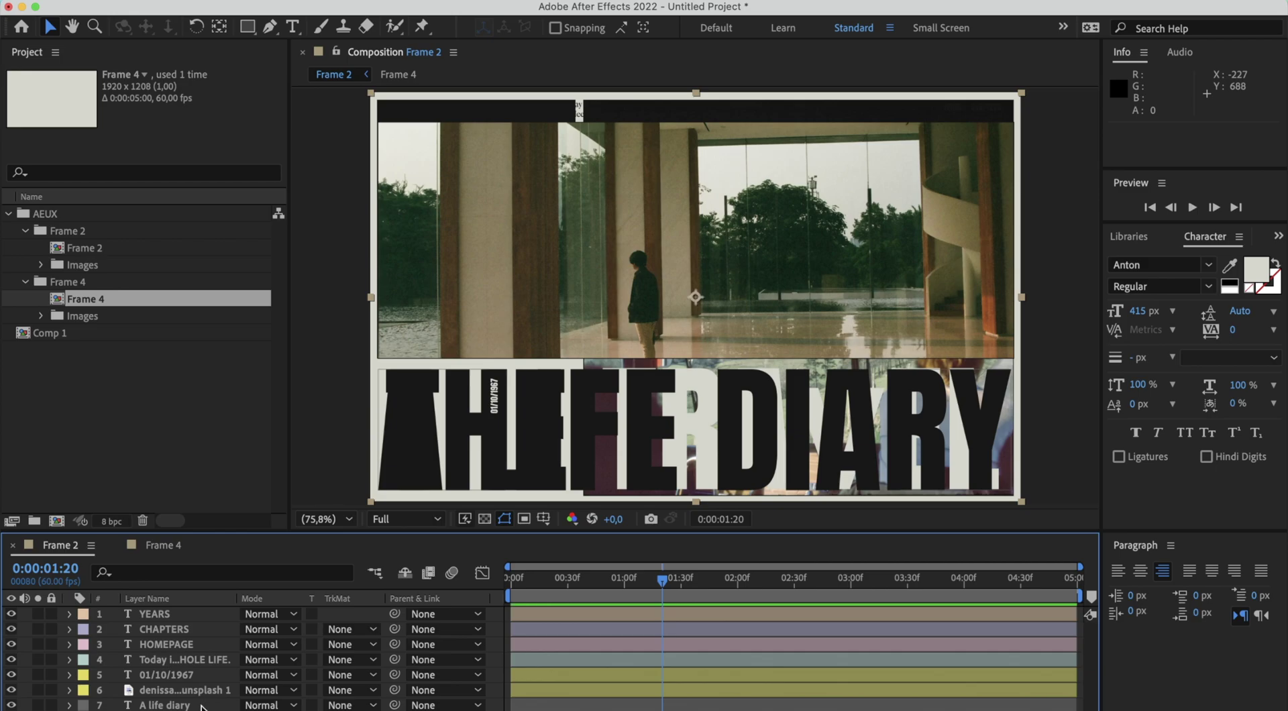
# - Pre-compose the seven A LIFE DIARY layers into a new composition named precomp1
pyautogui.click(202, 705)
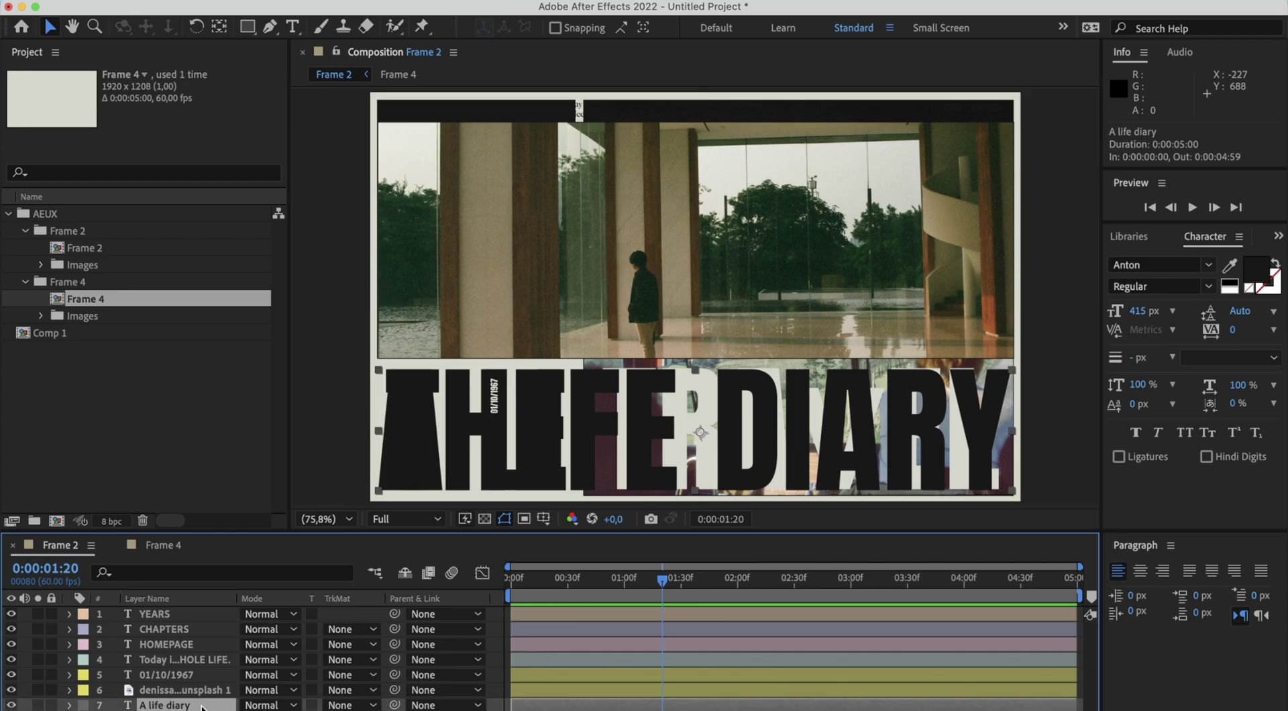
pyautogui.keyDown('shift'); pyautogui.click(190, 613); pyautogui.keyUp('shift')
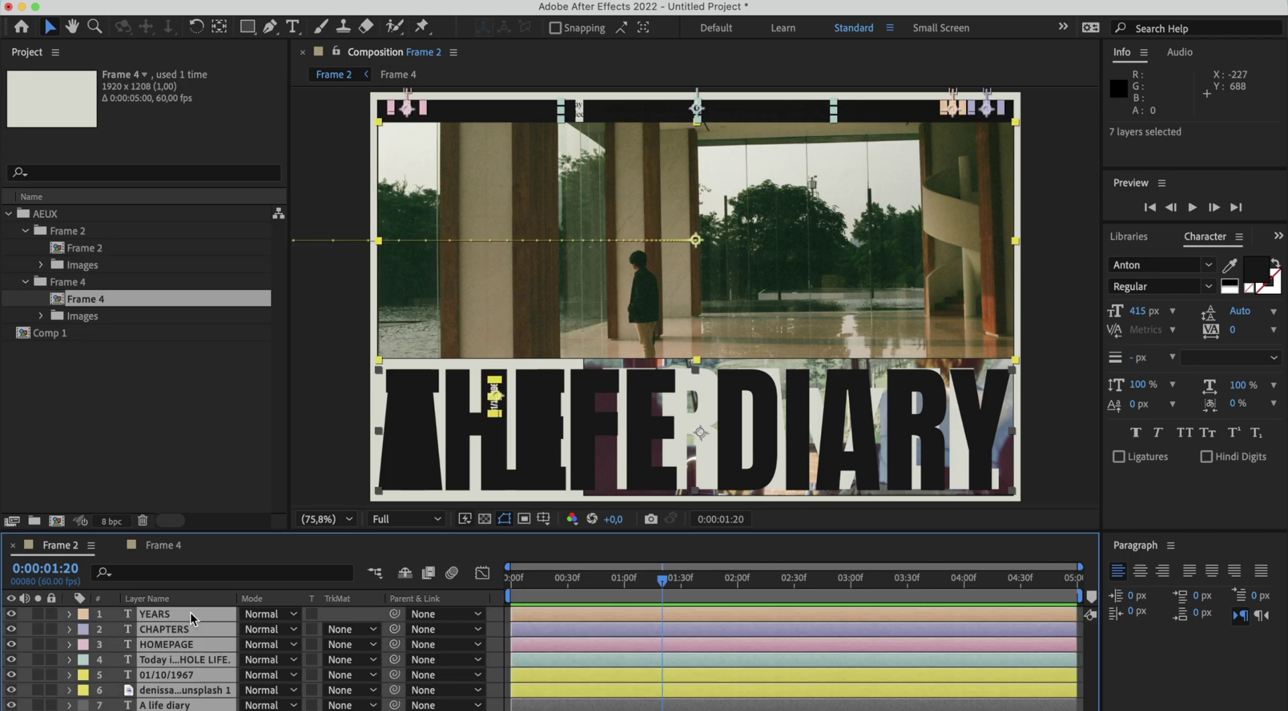
pyautogui.rightClick(182, 648)
pyautogui.click(227, 676)
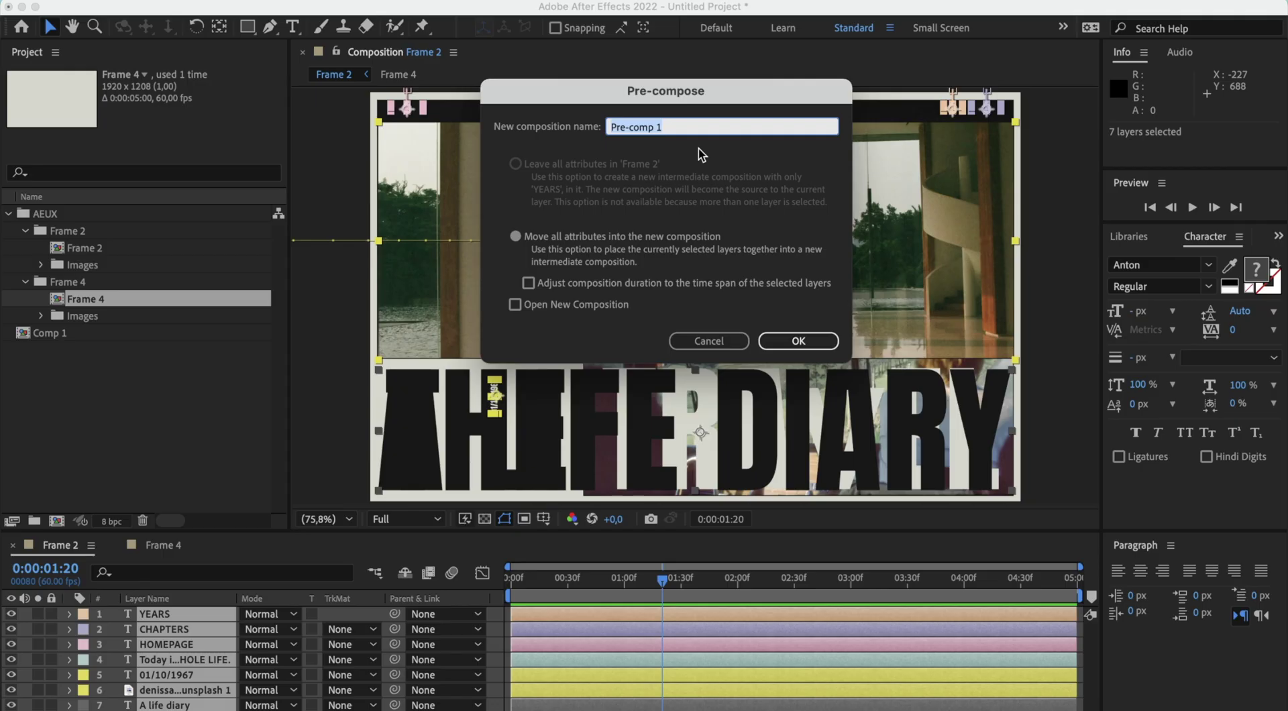
pyautogui.write('precomp1')
pyautogui.press('Return')
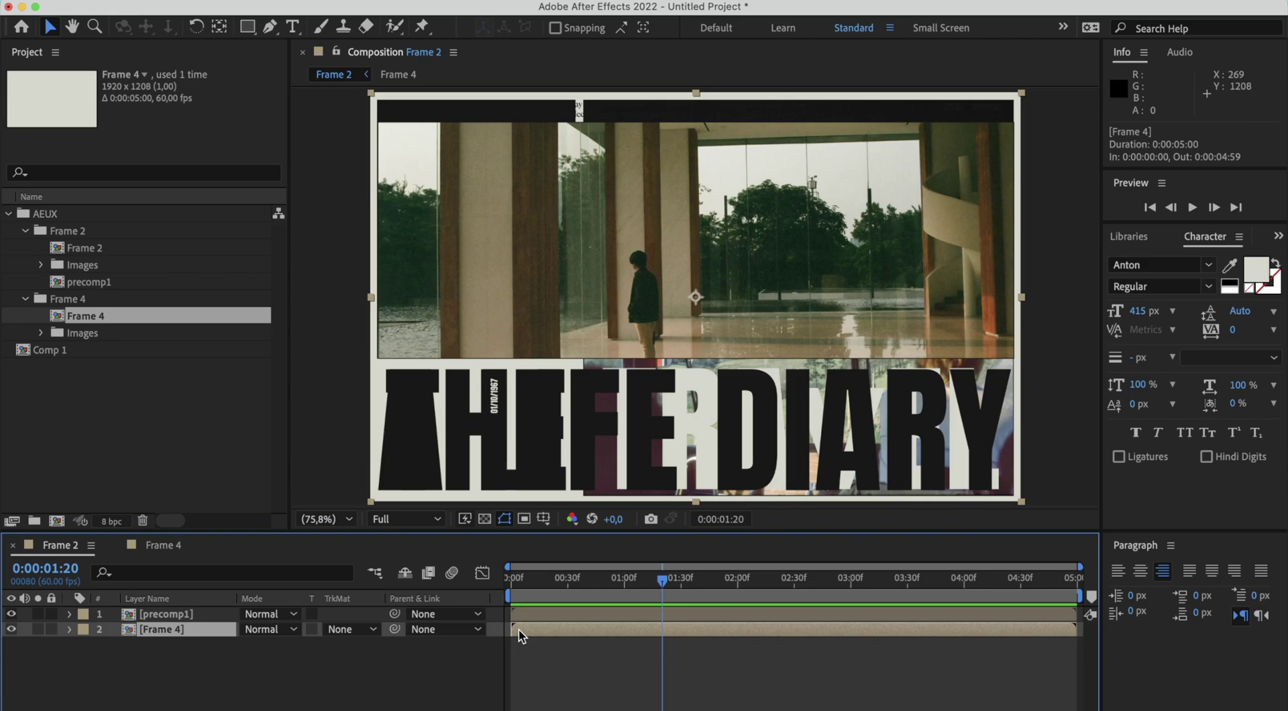
# - Undo the last change, move the Frame 4 layer to start at 1:20, and return to 0:00
pyautogui.press('super+z')
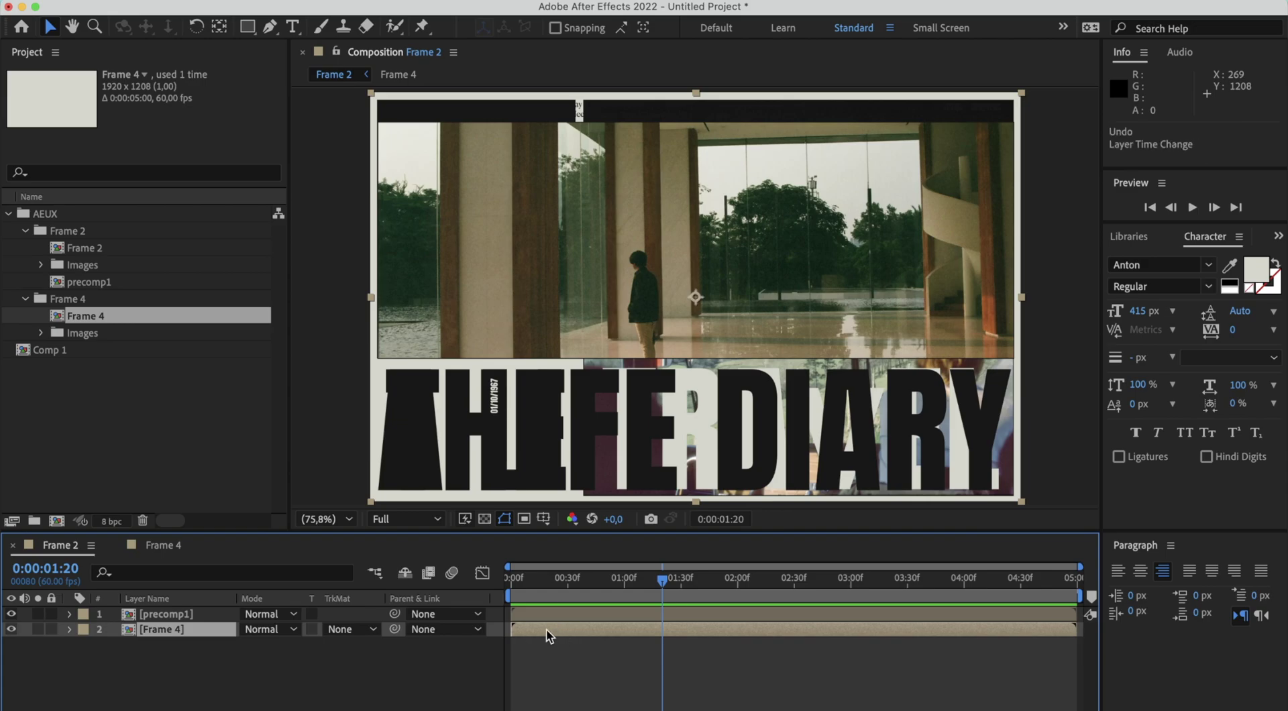
pyautogui.moveTo(546, 629); pyautogui.dragTo(697, 635)
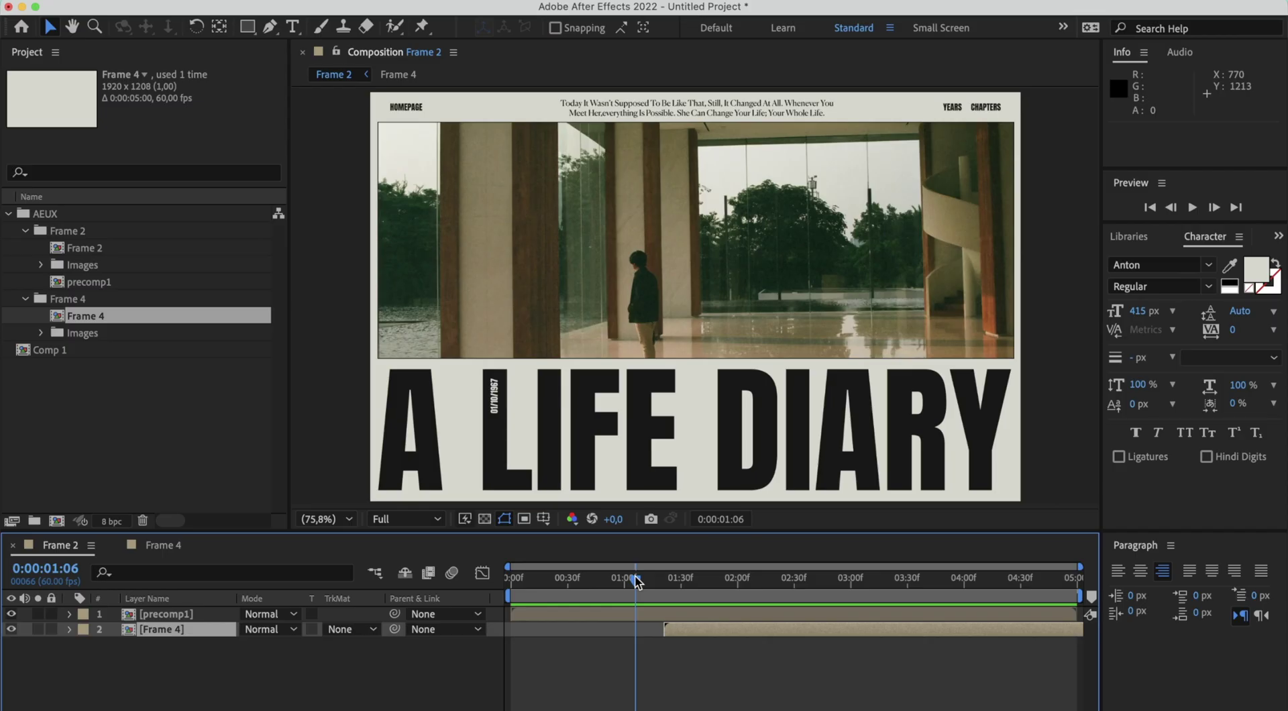
pyautogui.moveTo(635, 580); pyautogui.dragTo(485, 575)
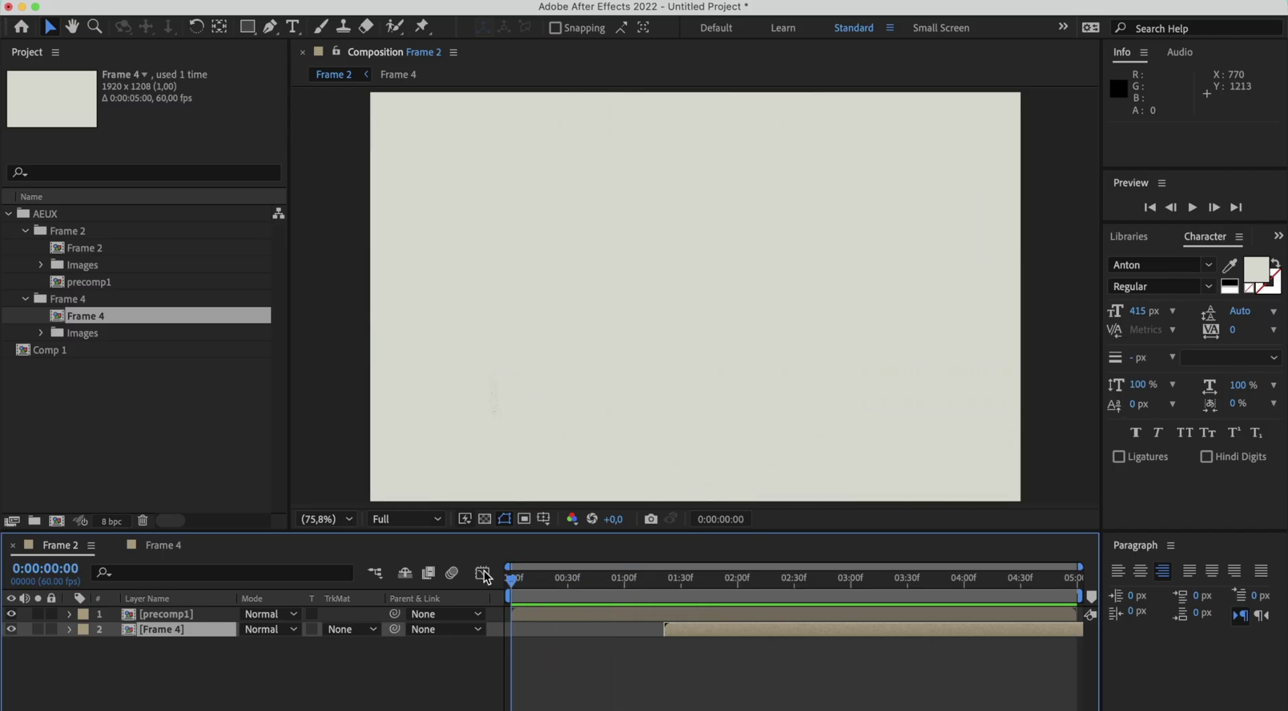
pyautogui.press('space')
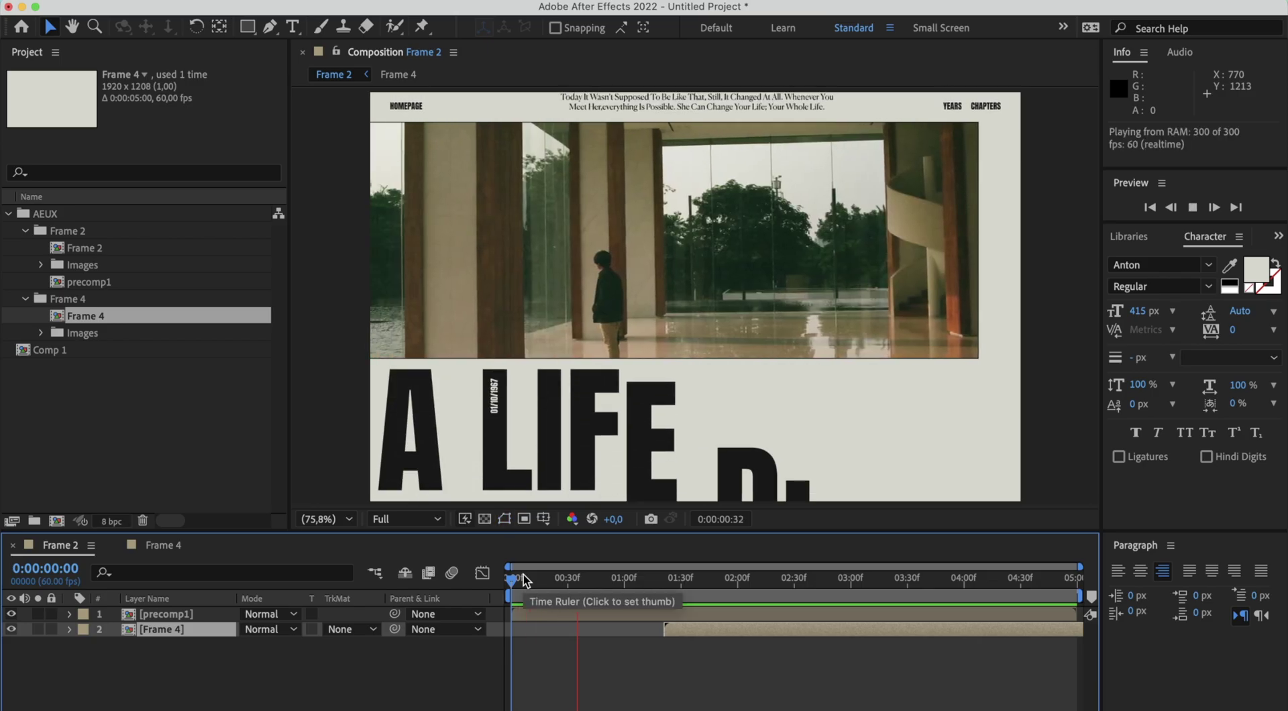
pyautogui.press('space')
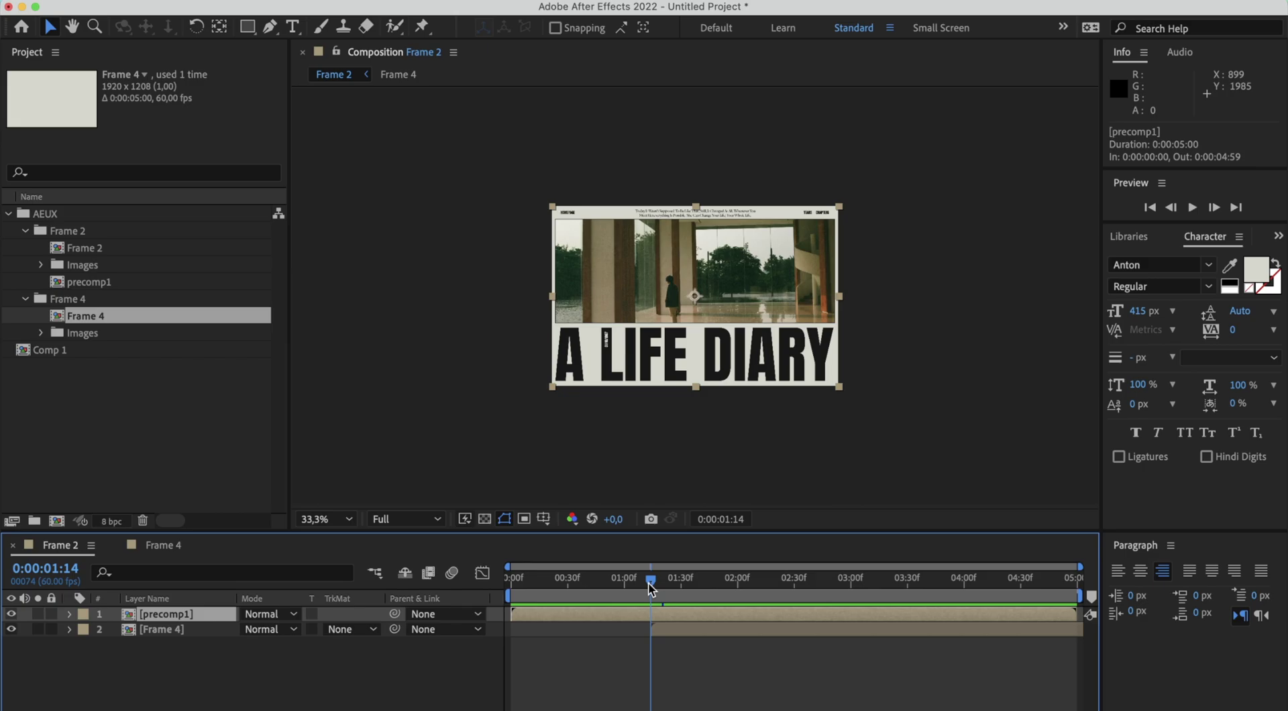
# - Keyframe precomp1's Position at 1:07 and 1:59, sliding it up to reveal THE TRAVEL
pyautogui.moveTo(650, 584); pyautogui.dragTo(634, 582)
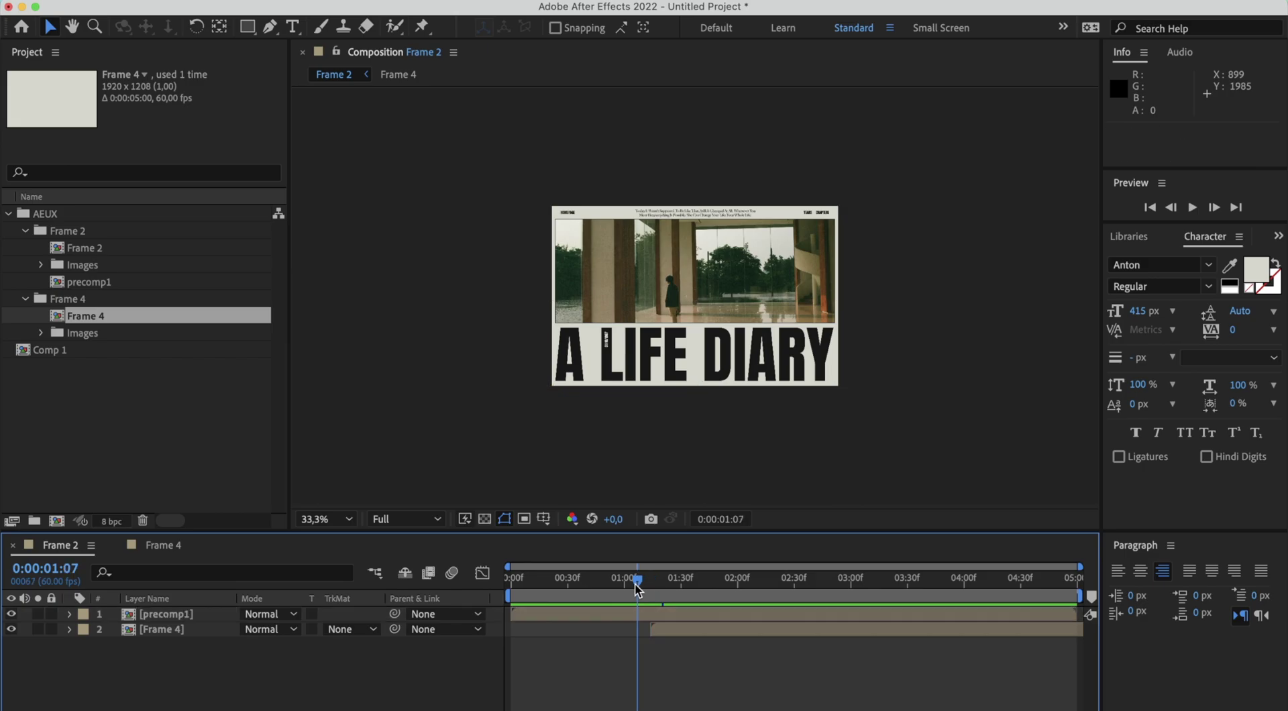
pyautogui.click(196, 614)
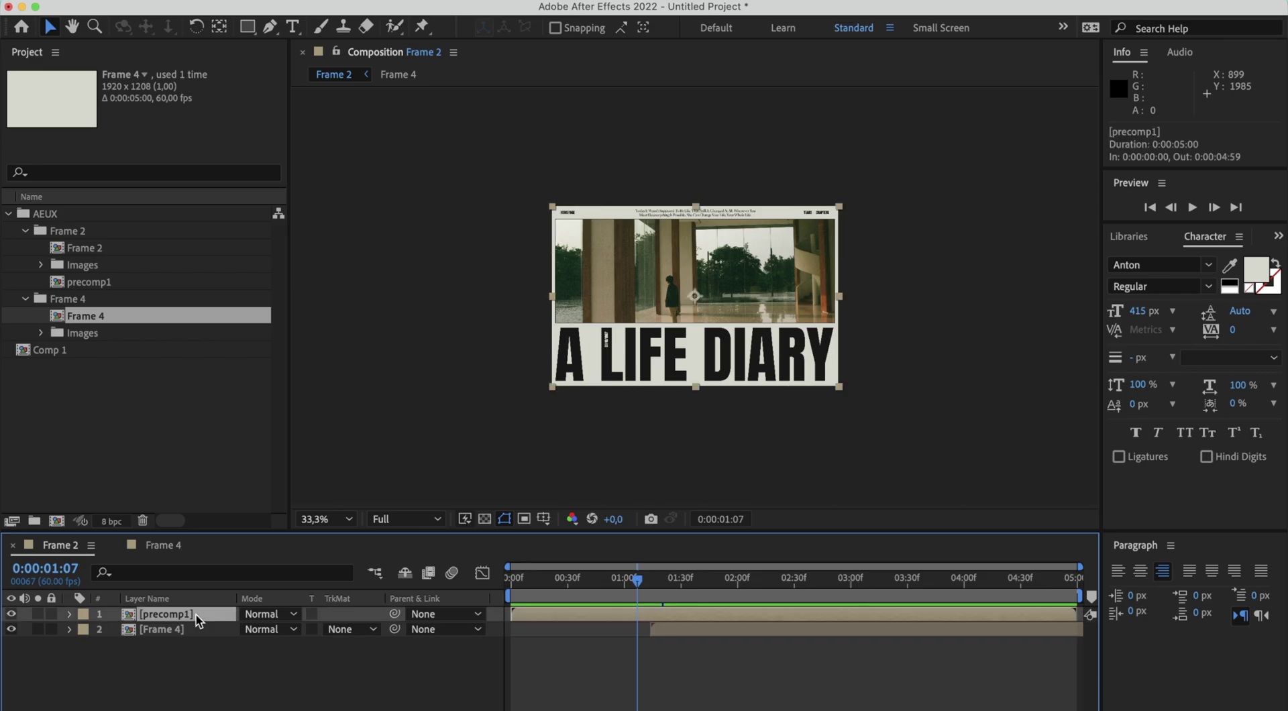
pyautogui.press('p')
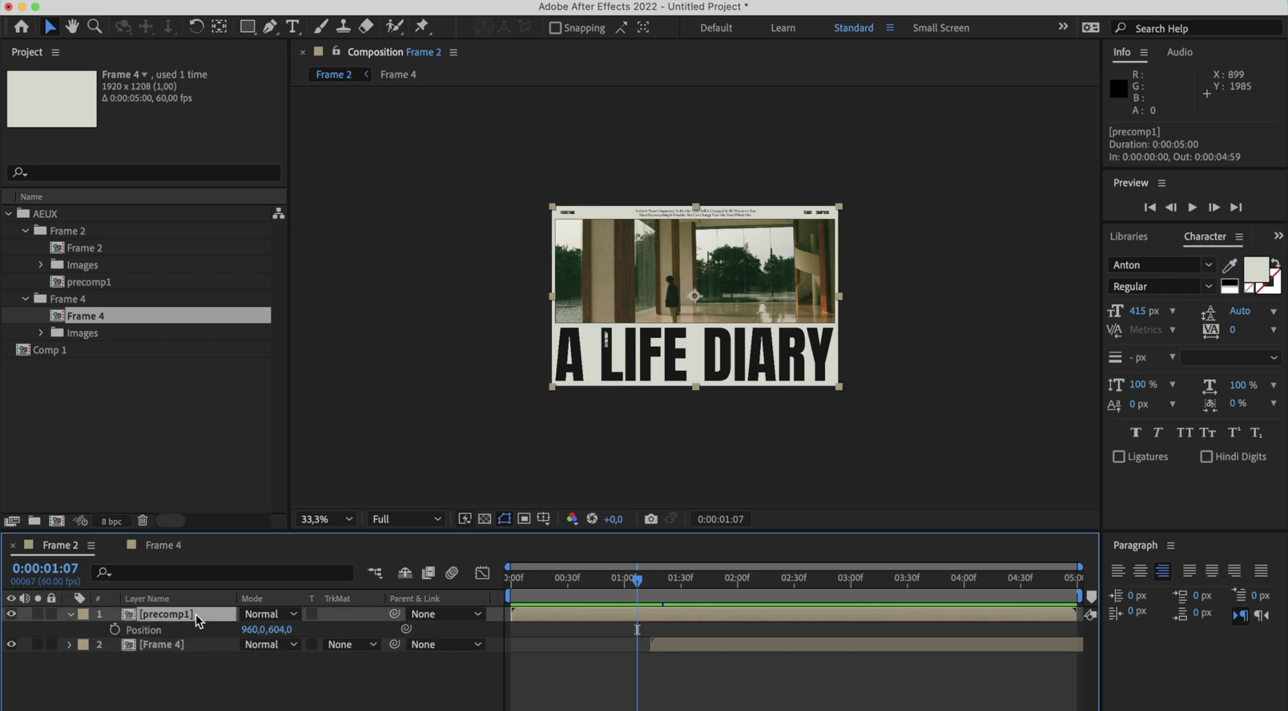
pyautogui.click(114, 629)
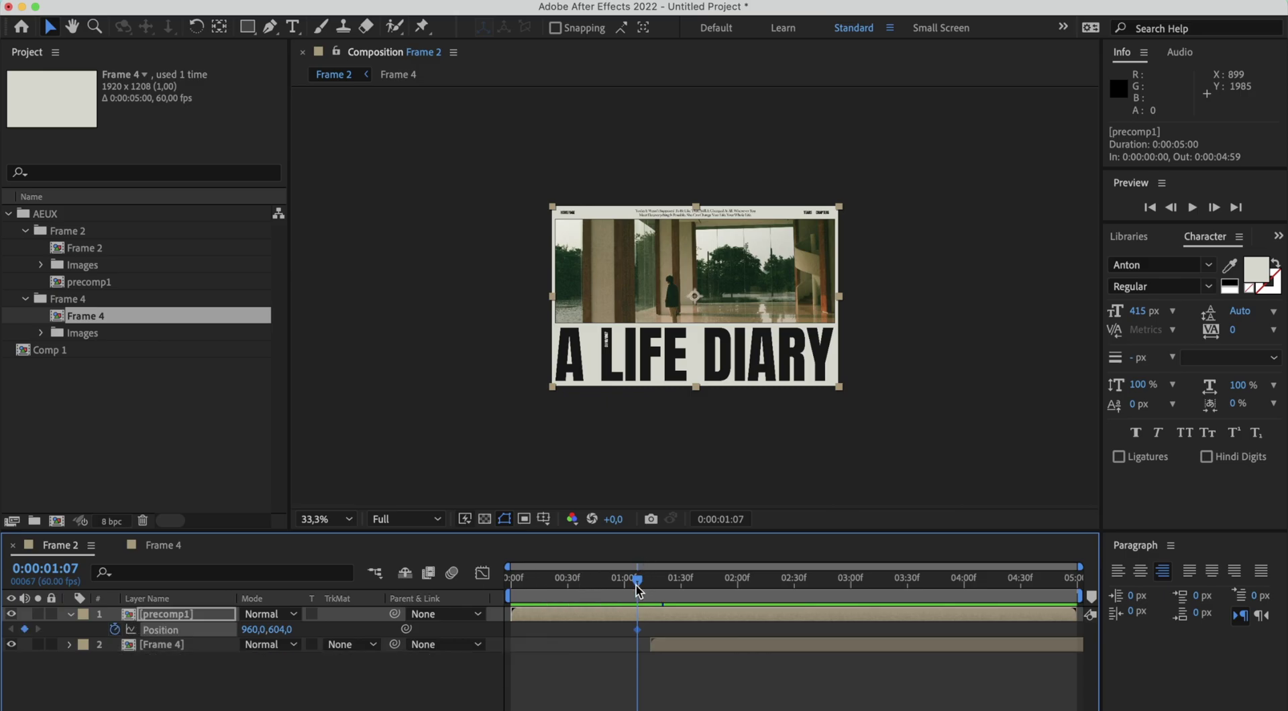
pyautogui.moveTo(636, 585); pyautogui.dragTo(737, 588)
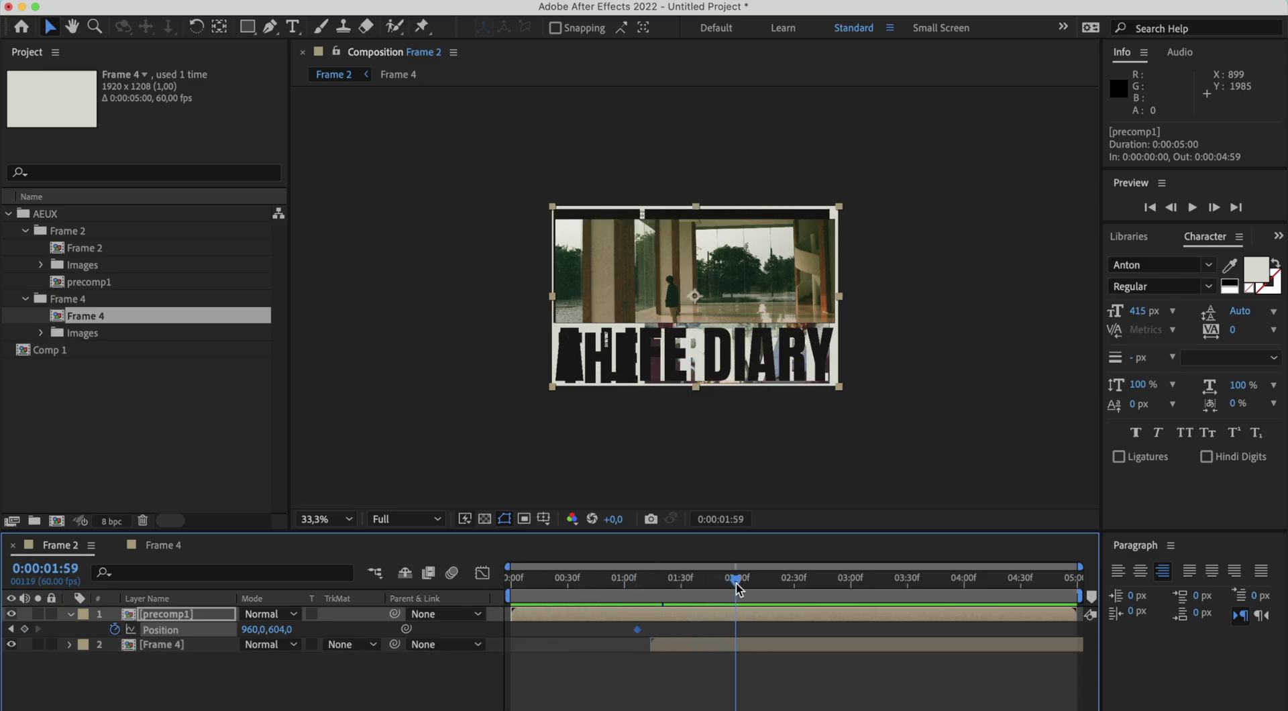
pyautogui.click(24, 629)
pyautogui.moveTo(769, 363); pyautogui.dragTo(762, 184)
# - Move Frame 4 to start exactly at 1:07 and add a Position keyframe to it
pyautogui.moveTo(713, 645); pyautogui.dragTo(700, 649)
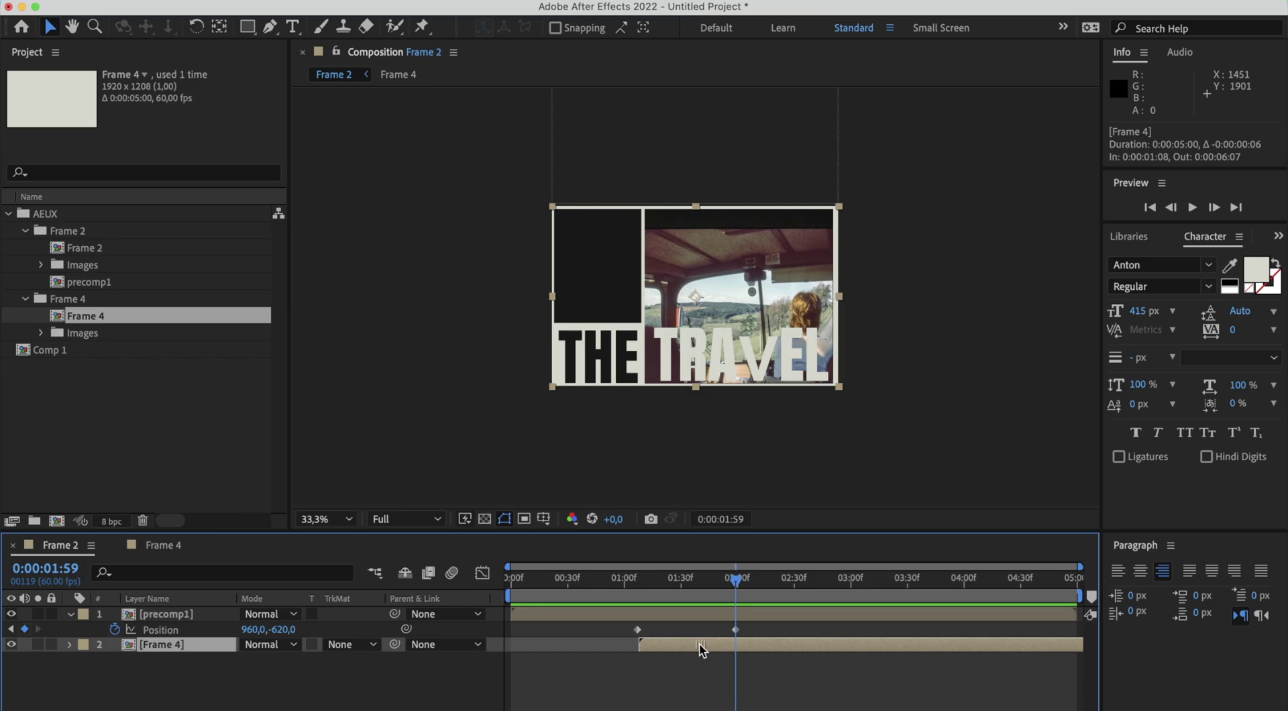
pyautogui.moveTo(699, 642); pyautogui.dragTo(697, 643)
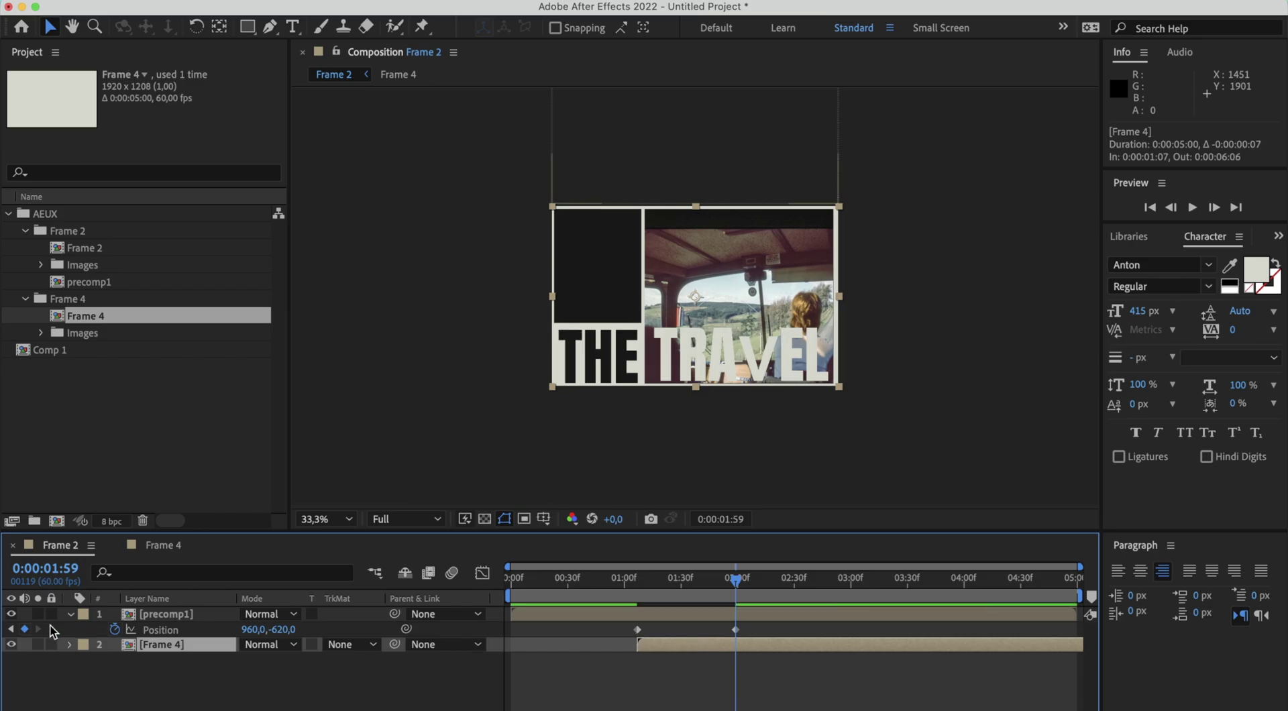
pyautogui.hotkey('alt', 'shift', 'p')
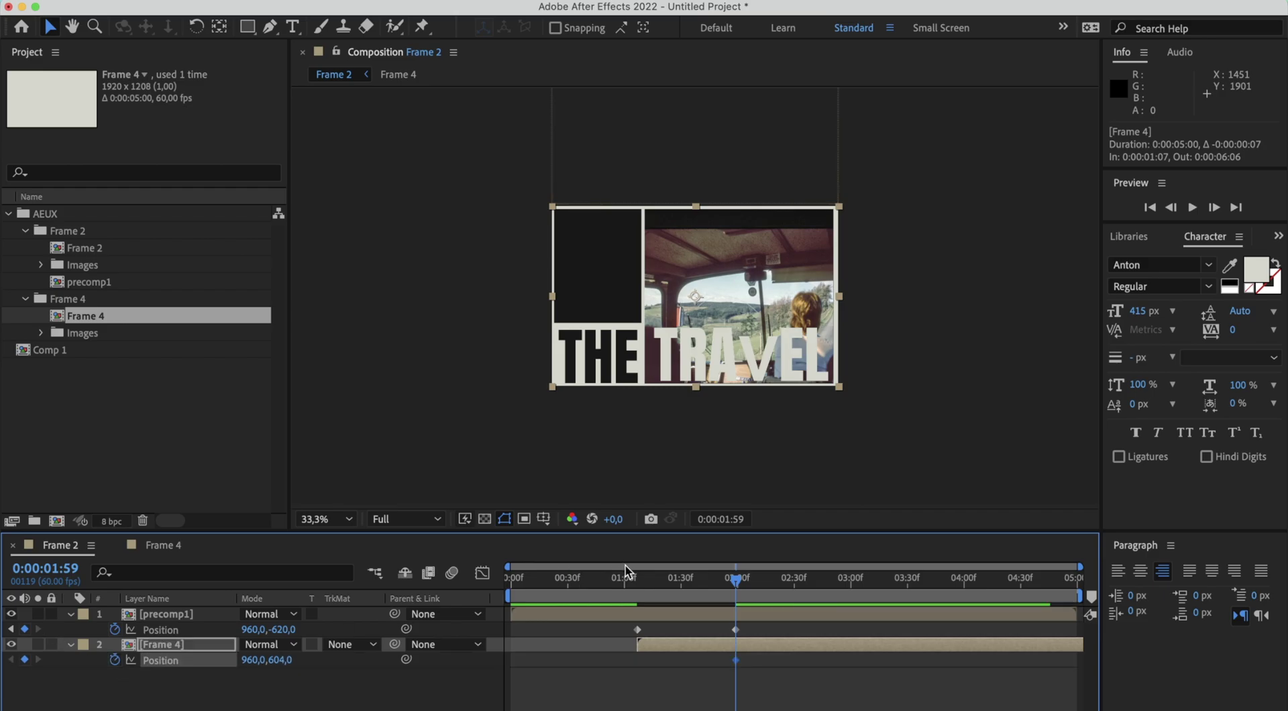
pyautogui.click(637, 578)
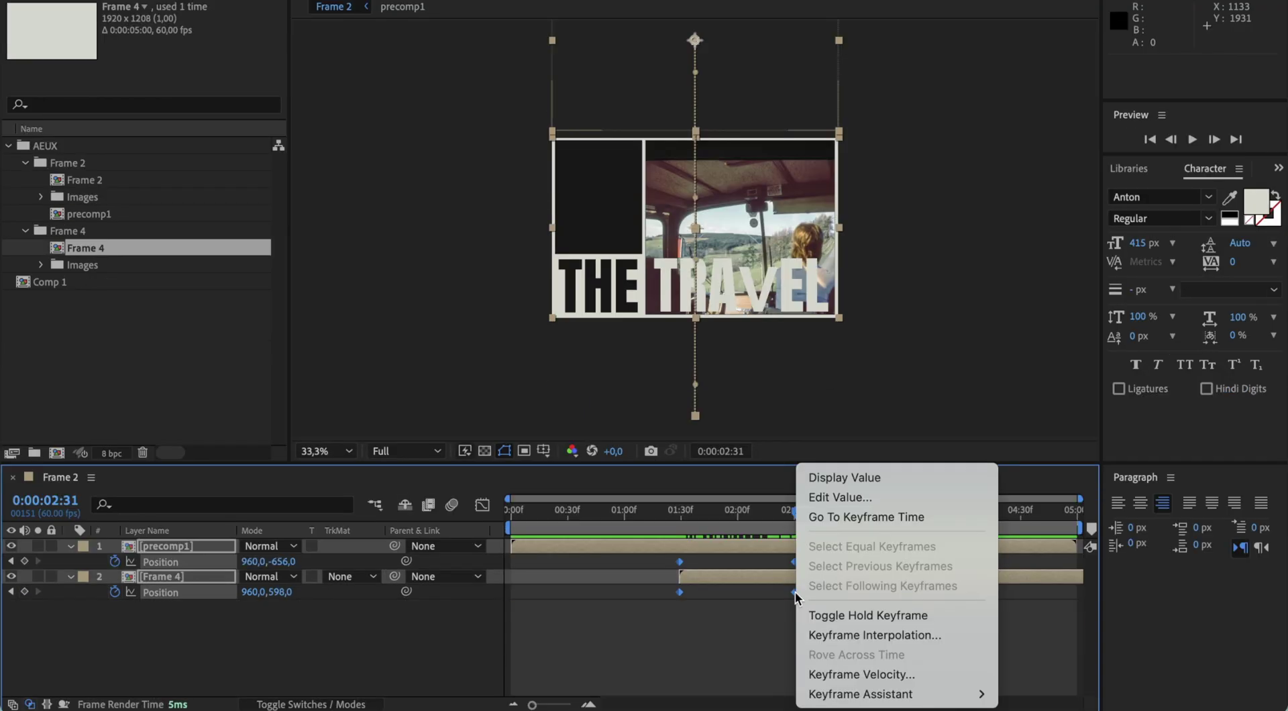
# - Apply Easy Ease to the precomp1 and Frame 4 Position keyframes and select them to shape the speed curve
pyautogui.moveTo(865, 694)
pyautogui.click(1089, 579)
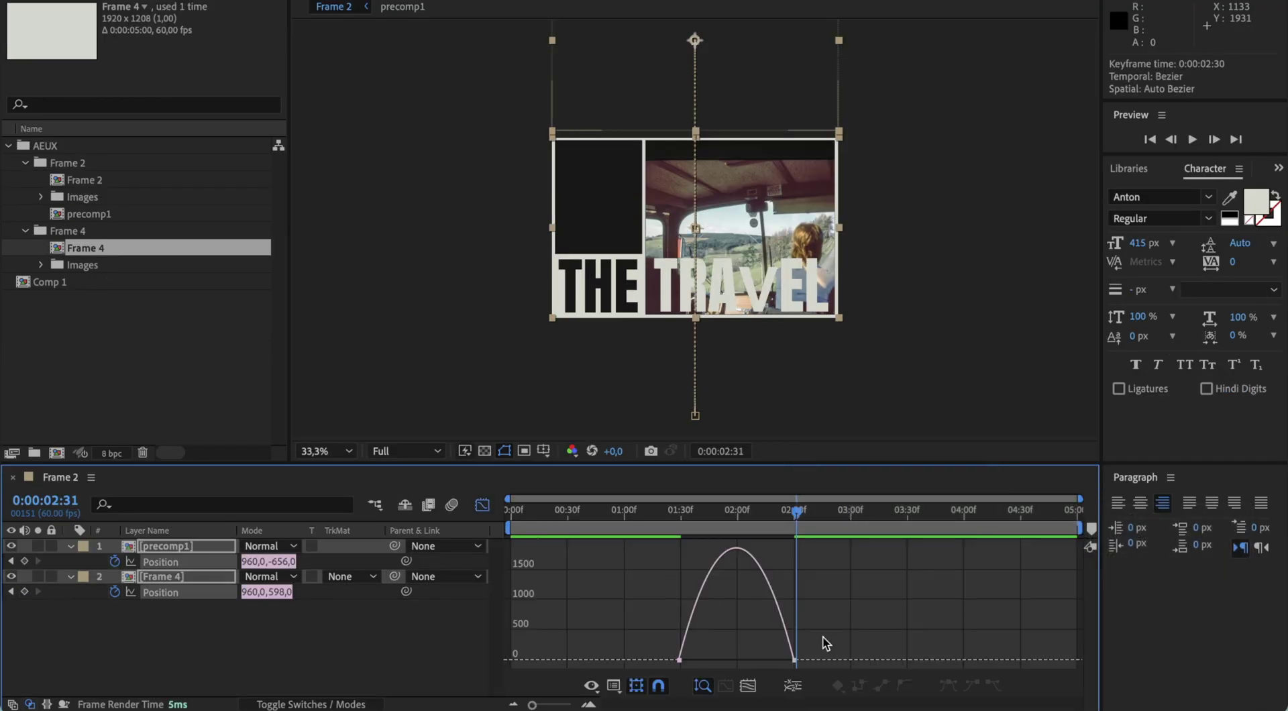
pyautogui.moveTo(825, 643); pyautogui.dragTo(730, 656)
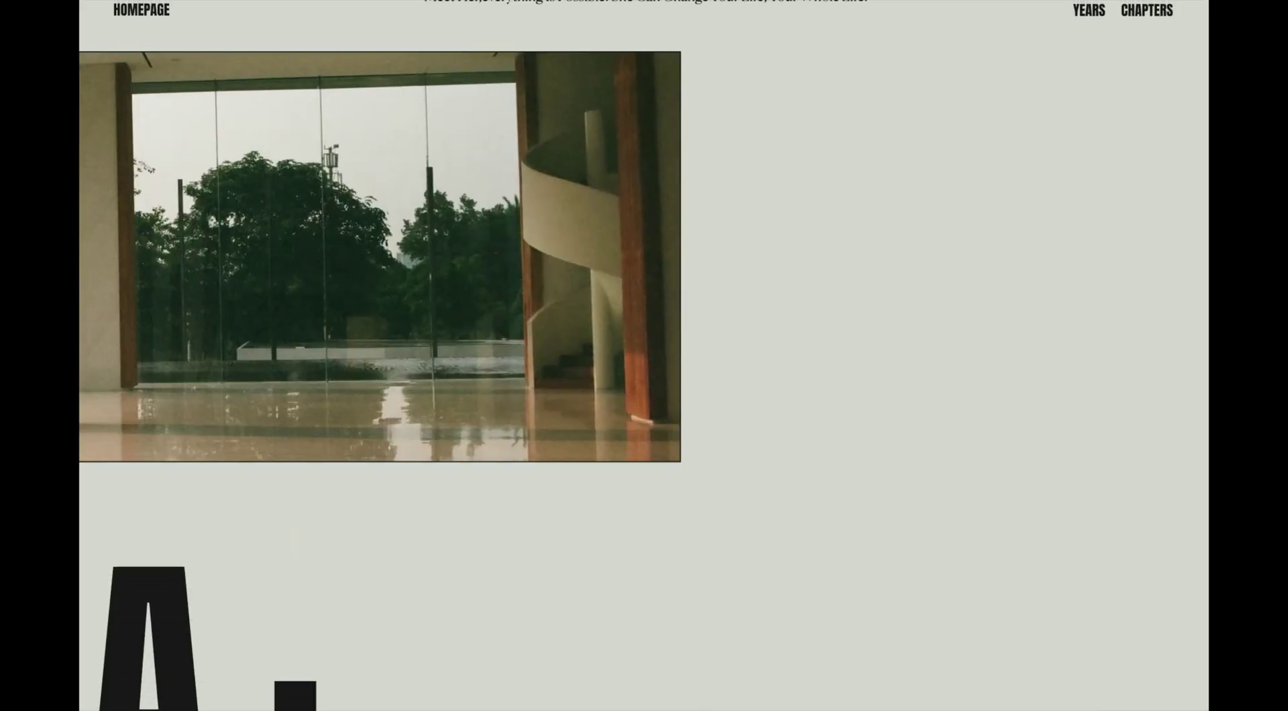